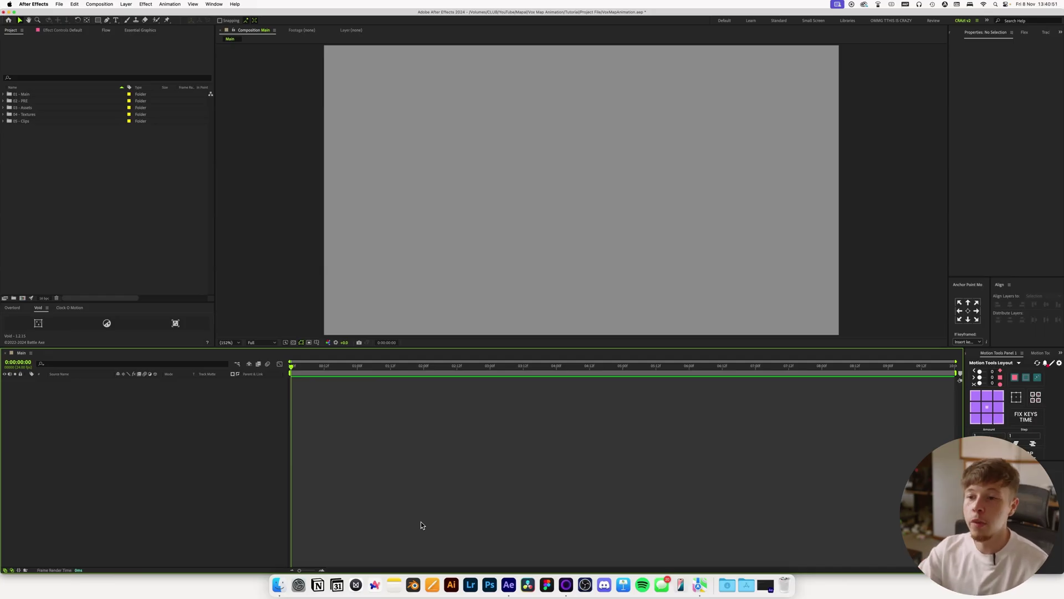
Step: Switch to Maps, examine the satellite view around the White House, and return to After Effects
{"action": "key", "text": "super+Tab"}
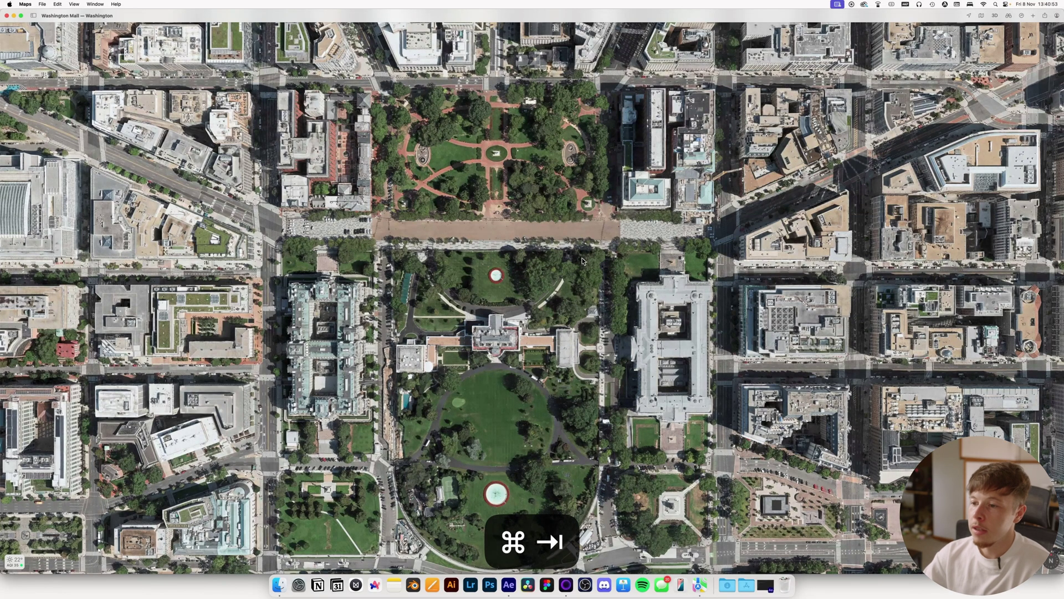
{"action": "scroll", "coordinate": [600, 284], "scroll_direction": "down", "scroll_amount": 1}
{"action": "left_click_drag", "start_coordinate": [583, 321], "coordinate": [585, 300]}
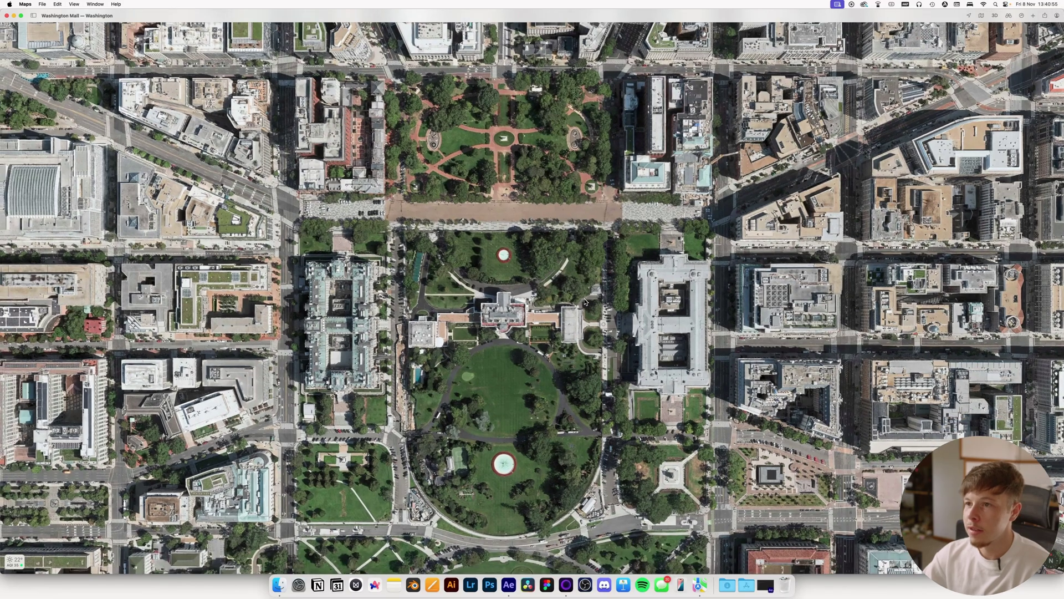
{"action": "scroll", "coordinate": [584, 300], "scroll_direction": "down", "scroll_amount": 1}
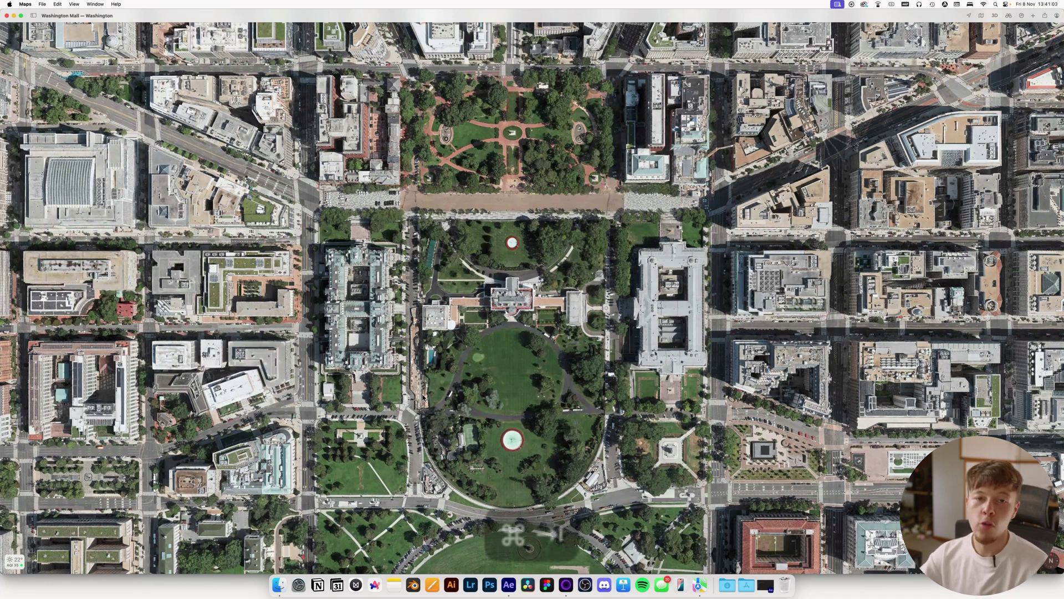
{"action": "key", "text": "super+Tab"}
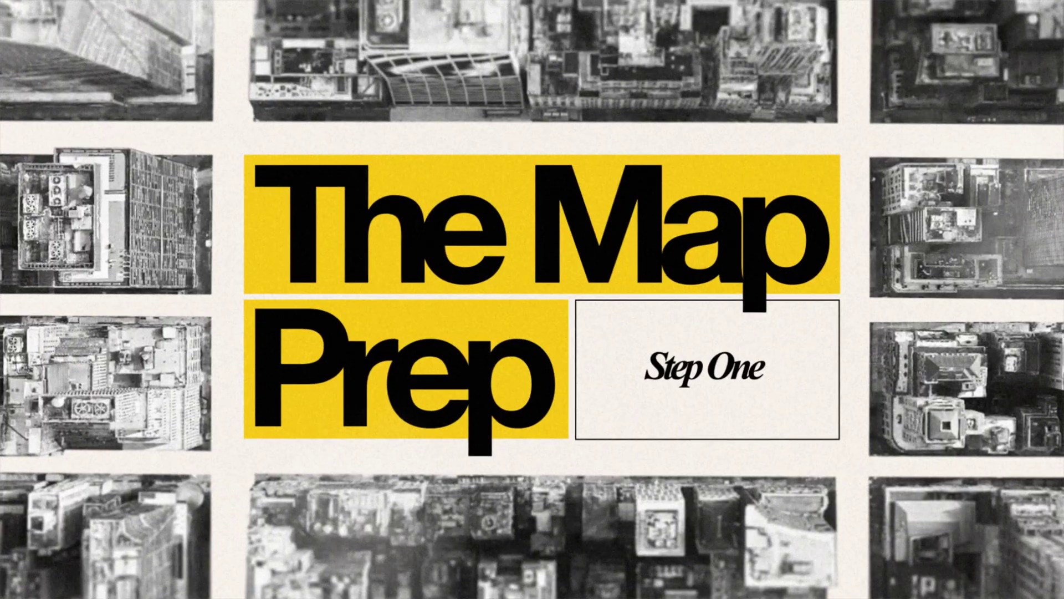
Step: Pre-compose the map screenshot layer, leaving all attributes in Main, and file it in a project folder
{"action": "key", "text": "super+shift+c"}
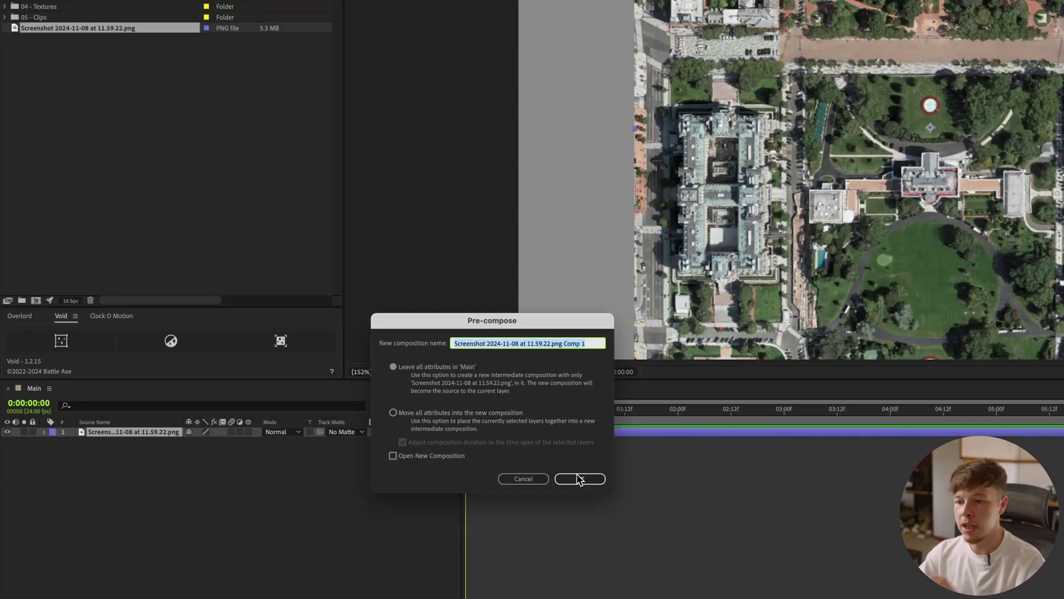
{"action": "left_click", "coordinate": [578, 479]}
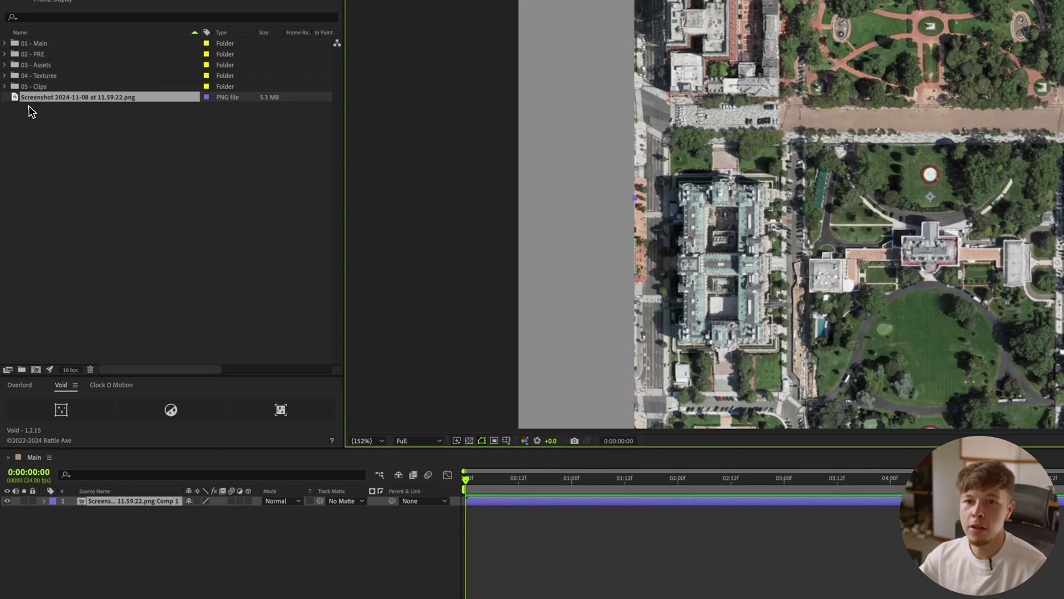
{"action": "left_click_drag", "start_coordinate": [33, 98], "coordinate": [48, 75]}
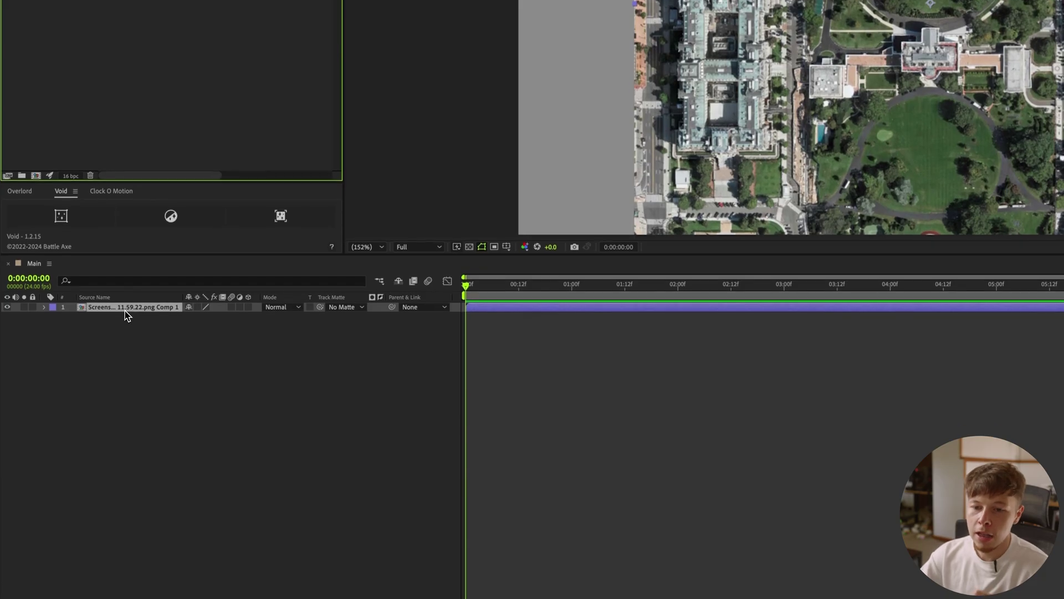
Step: Open the map screenshot's pre-composition and activate the Pen tool with the map layer selected, ready at the White House block's lower-right street corner
{"action": "double_click", "coordinate": [129, 512]}
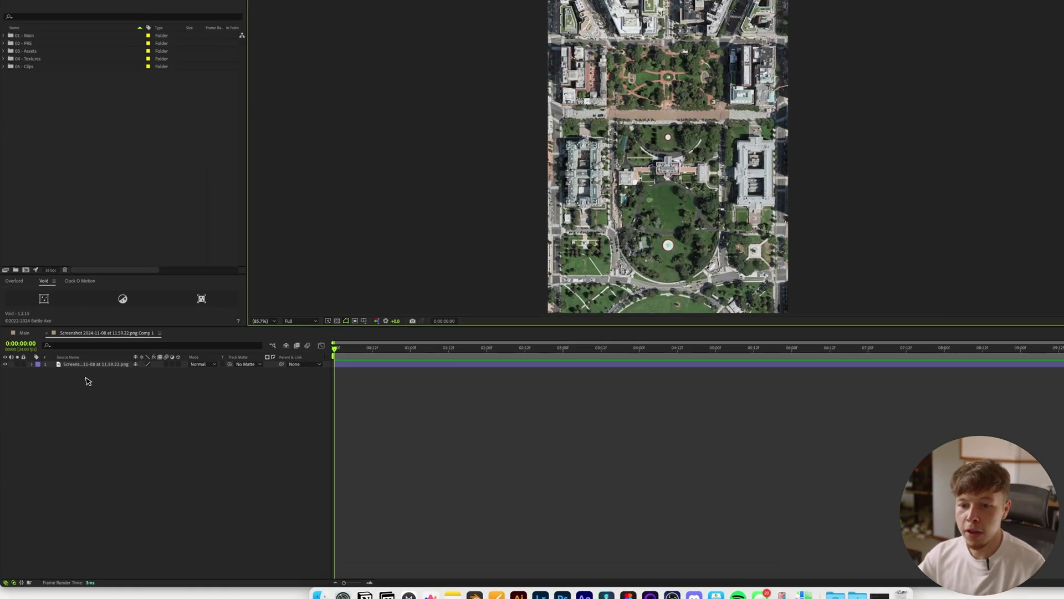
{"action": "left_click", "coordinate": [72, 380]}
{"action": "key", "text": "g"}
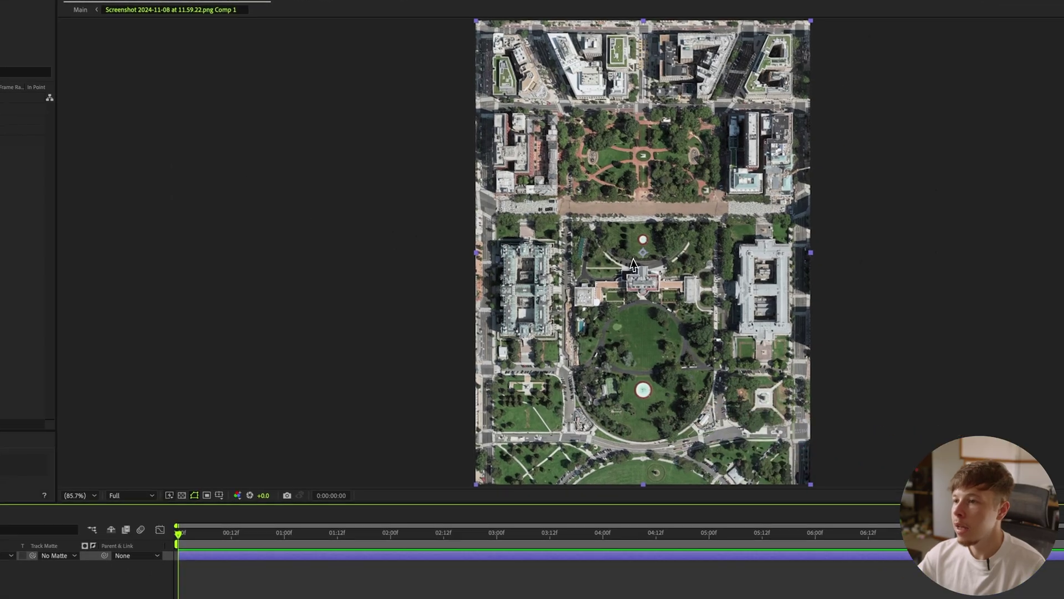
{"action": "scroll", "coordinate": [920, 316], "scroll_direction": "up", "scroll_amount": 2}
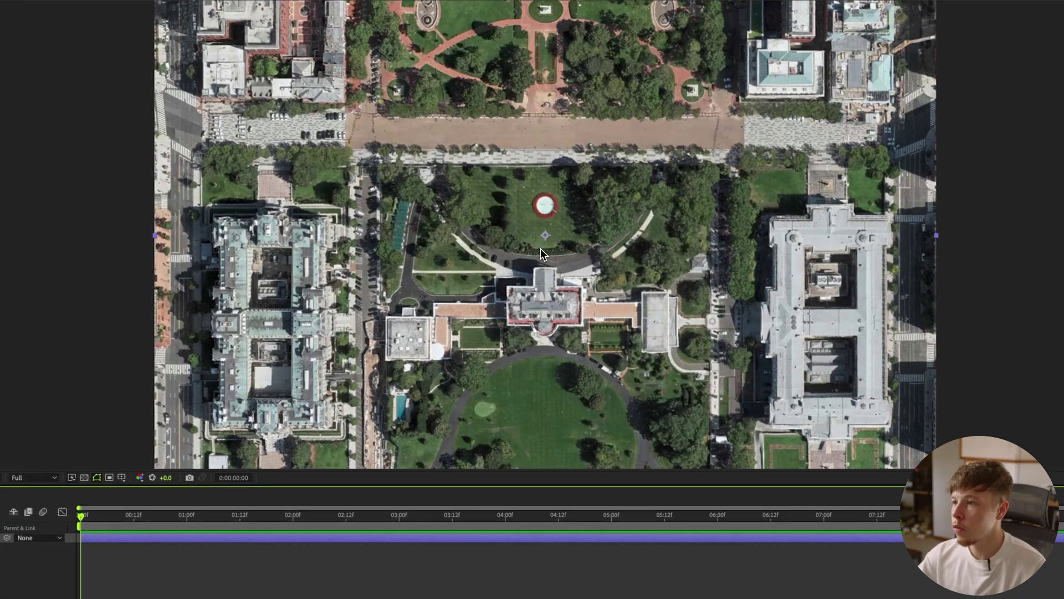
{"action": "left_click_drag", "start_coordinate": [1053, 228], "coordinate": [608, 316]}
{"action": "scroll", "coordinate": [817, 315], "scroll_direction": "up", "scroll_amount": 1}
{"action": "left_click_drag", "start_coordinate": [182, 248], "coordinate": [426, 127]}
{"action": "left_click_drag", "start_coordinate": [449, 358], "coordinate": [224, 143]}
{"action": "left_click_drag", "start_coordinate": [273, 337], "coordinate": [276, 257]}
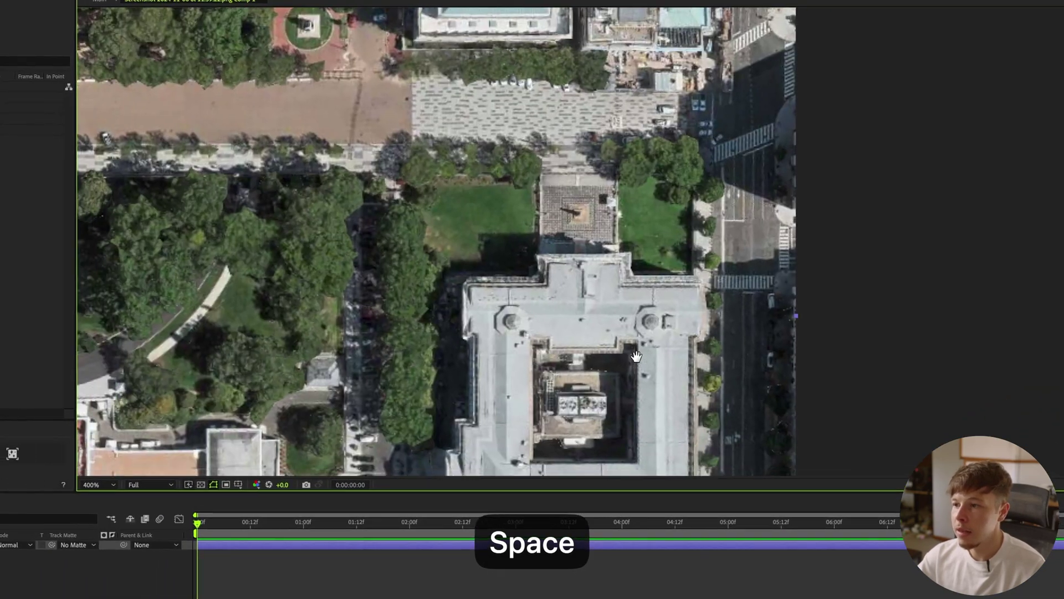
{"action": "left_click_drag", "start_coordinate": [474, 263], "coordinate": [472, 187]}
{"action": "scroll", "coordinate": [494, 301], "scroll_direction": "up", "scroll_amount": 1}
{"action": "left_click_drag", "start_coordinate": [409, 396], "coordinate": [476, 290]}
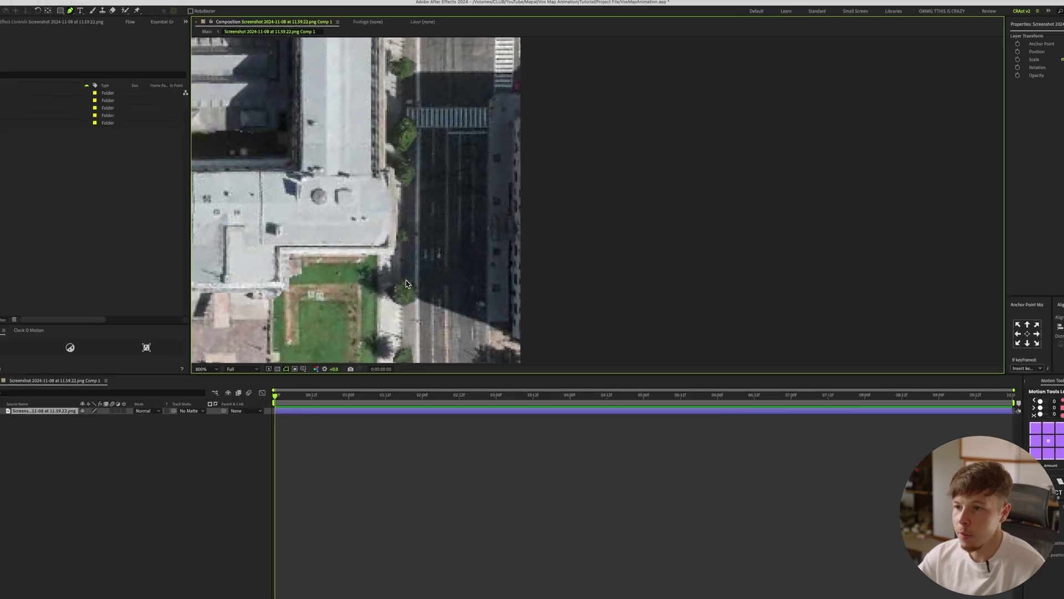
{"action": "key", "text": "space"}
{"action": "left_click_drag", "start_coordinate": [408, 267], "coordinate": [453, 199]}
{"action": "key", "text": "g"}
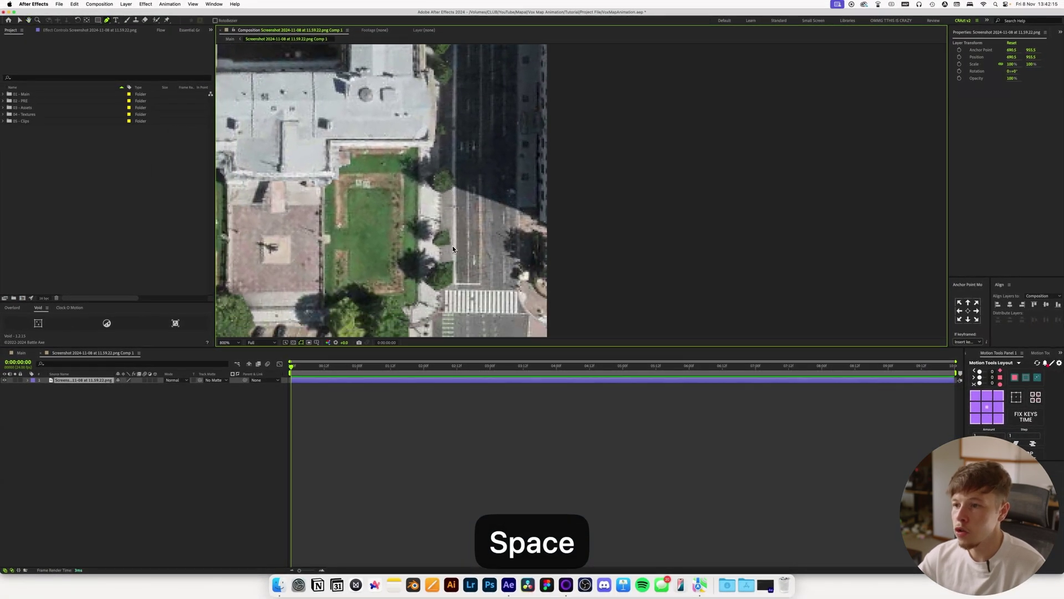
{"action": "left_click", "coordinate": [441, 291]}
{"action": "left_click", "coordinate": [450, 286]}
{"action": "left_click", "coordinate": [453, 278]}
{"action": "left_click", "coordinate": [452, 262]}
{"action": "left_click", "coordinate": [443, 261]}
{"action": "left_click", "coordinate": [438, 261]}
{"action": "key", "text": "super+z"}
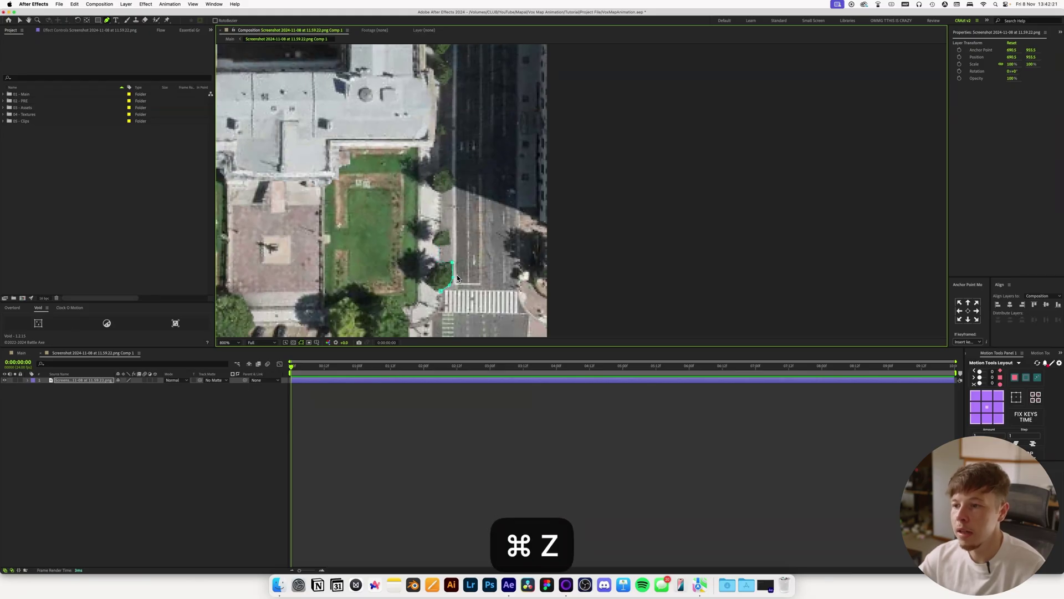
Step: Start a mask at the White House block's lower-right corner and trace it upward along the street curb
{"action": "key", "text": "space"}
{"action": "left_click_drag", "start_coordinate": [451, 292], "coordinate": [480, 234]}
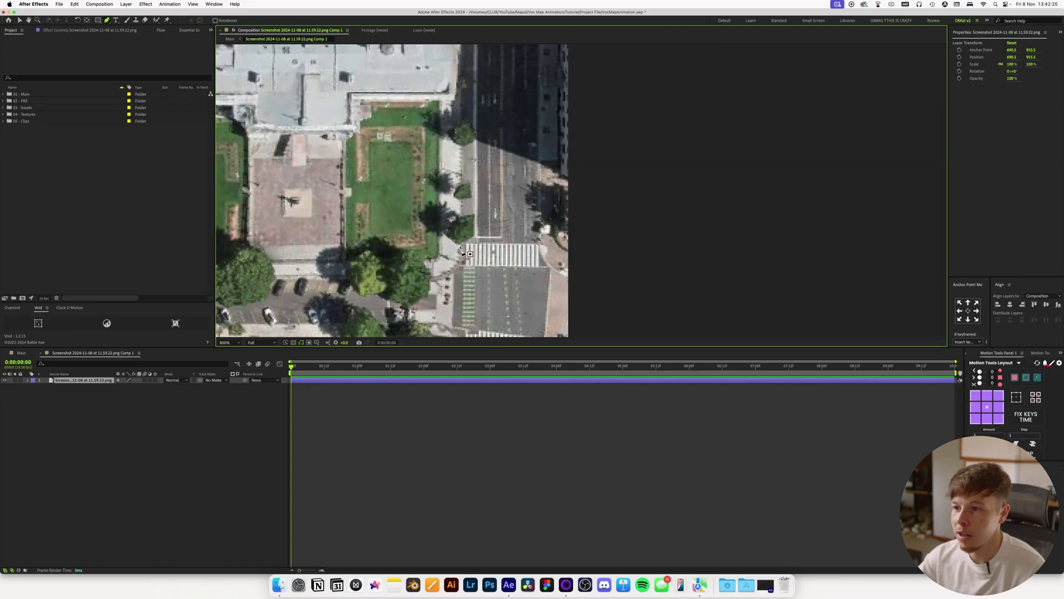
{"action": "left_click", "coordinate": [461, 247]}
{"action": "key", "text": "space"}
{"action": "left_click_drag", "start_coordinate": [471, 172], "coordinate": [461, 244]}
{"action": "left_click", "coordinate": [450, 178]}
{"action": "key", "text": "space"}
{"action": "left_click_drag", "start_coordinate": [451, 178], "coordinate": [437, 323]}
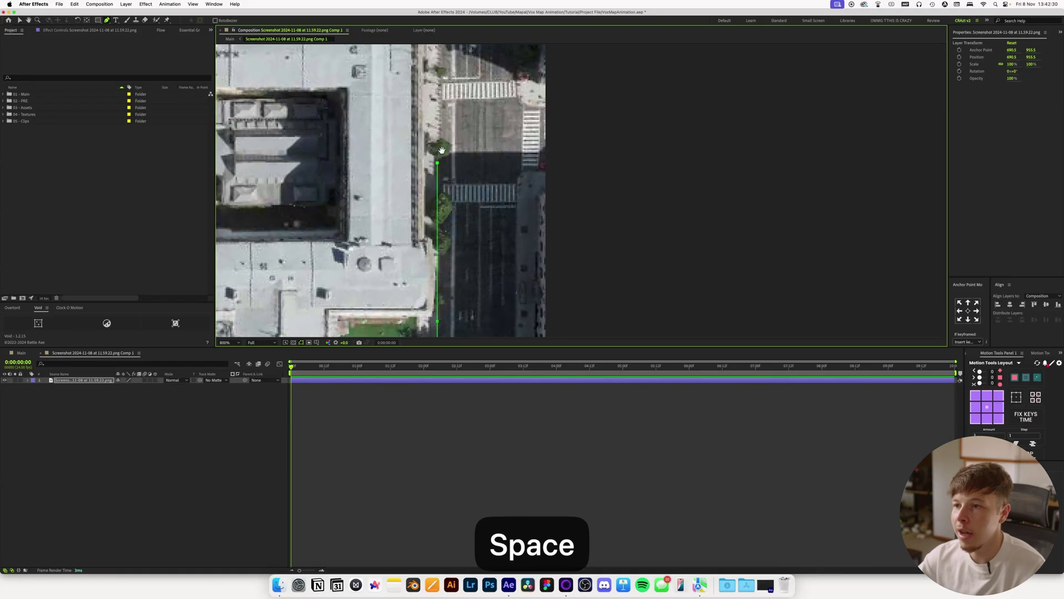
{"action": "left_click_drag", "start_coordinate": [440, 166], "coordinate": [439, 244]}
{"action": "left_click_drag", "start_coordinate": [445, 178], "coordinate": [440, 237]}
{"action": "left_click_drag", "start_coordinate": [445, 78], "coordinate": [437, 218]}
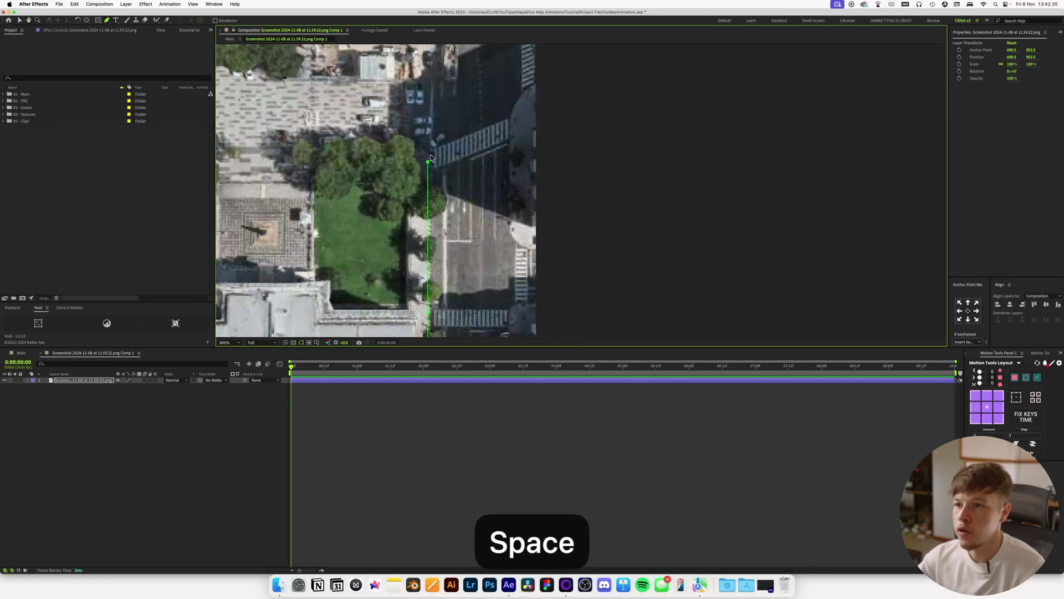
Step: Carry the mask around the block's upper-right corner and along its upper edge beside the pedestrian plaza
{"action": "left_click", "coordinate": [424, 151]}
{"action": "left_click", "coordinate": [414, 149]}
{"action": "left_click_drag", "start_coordinate": [413, 149], "coordinate": [627, 179]}
{"action": "left_click", "coordinate": [431, 179]}
{"action": "left_click_drag", "start_coordinate": [431, 179], "coordinate": [868, 209]}
{"action": "left_click", "coordinate": [413, 210]}
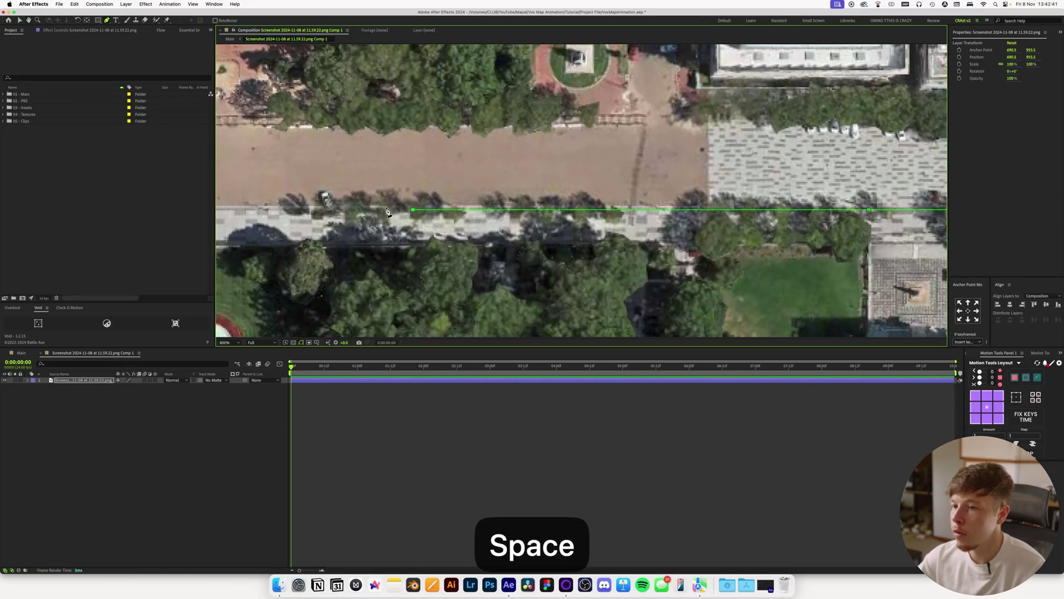
{"action": "left_click_drag", "start_coordinate": [414, 209], "coordinate": [811, 244]}
{"action": "left_click", "coordinate": [511, 243]}
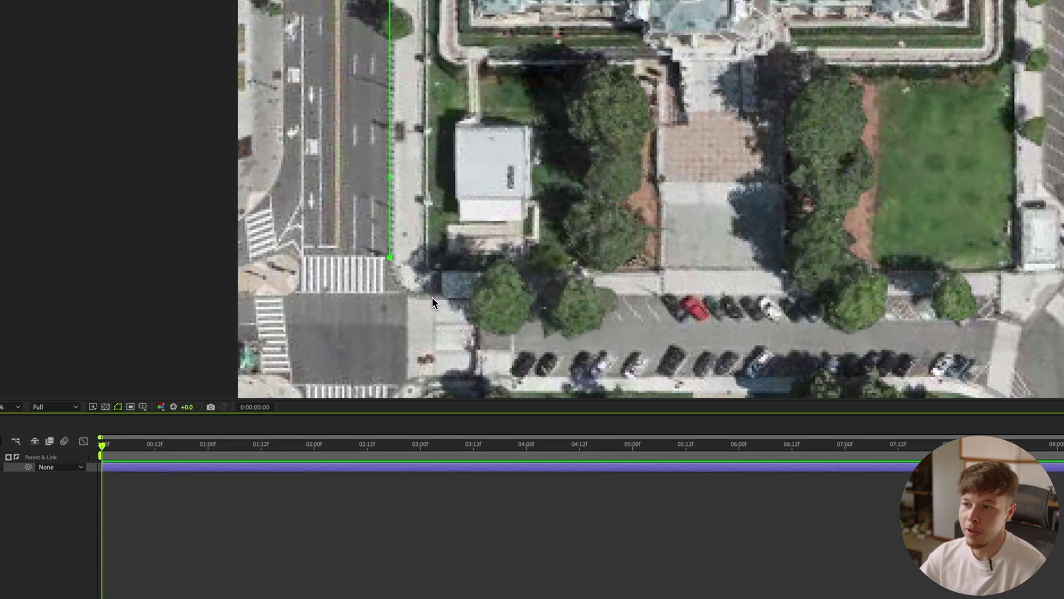
Step: Try rounding the mask at the block's lower-left corner with different curve handles and follow-on points
{"action": "left_click_drag", "start_coordinate": [432, 297], "coordinate": [473, 296]}
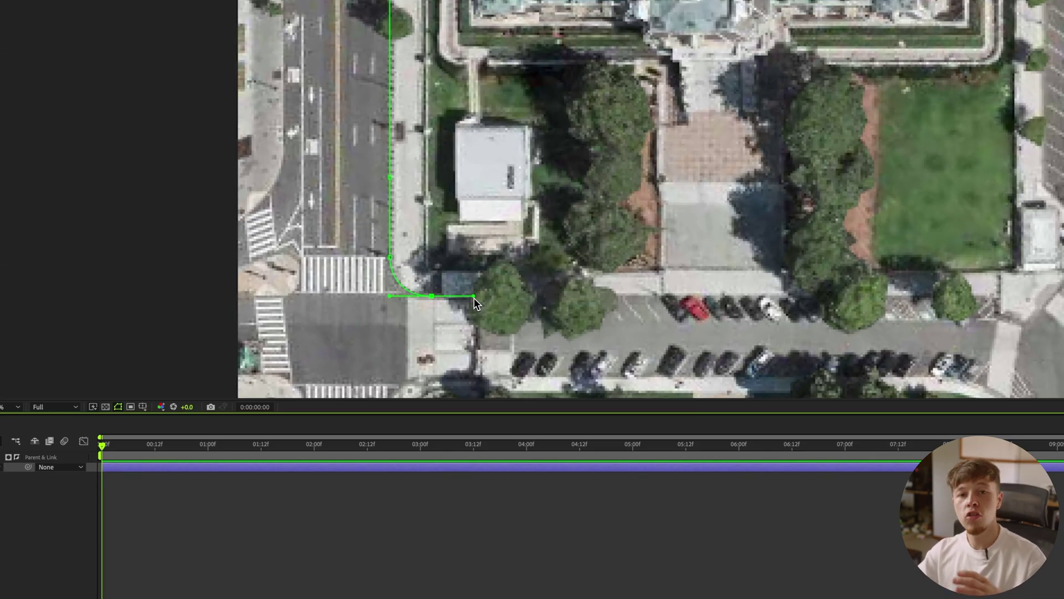
{"action": "left_click", "coordinate": [682, 294]}
{"action": "key", "text": "super+z"}
{"action": "key", "text": "super+z"}
{"action": "key", "text": "super+z"}
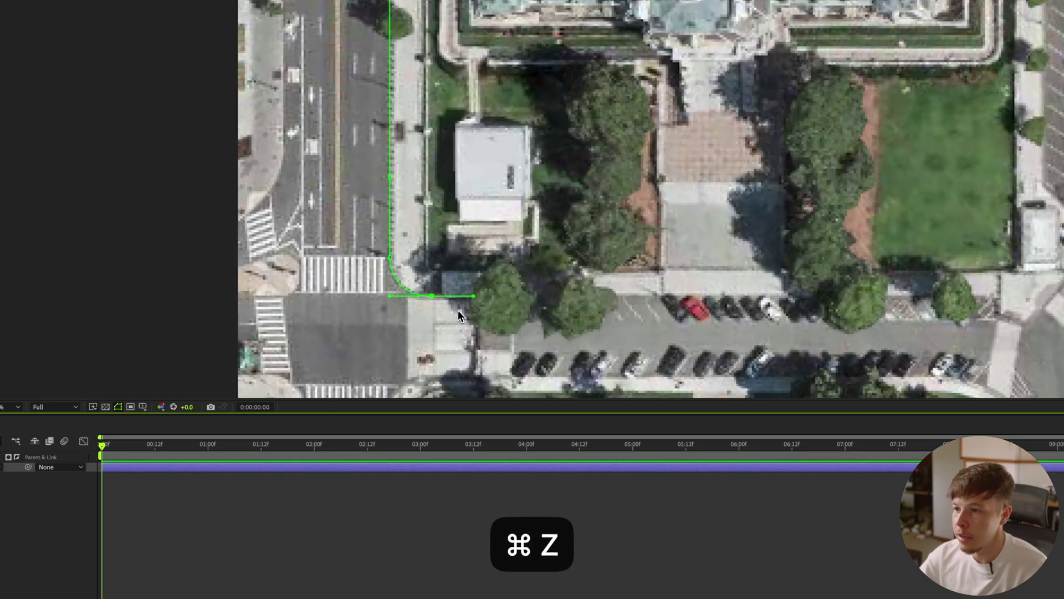
{"action": "left_click_drag", "start_coordinate": [431, 298], "coordinate": [479, 305]}
{"action": "left_click", "coordinate": [582, 327]}
{"action": "key", "text": "super+z"}
{"action": "left_click", "coordinate": [620, 293]}
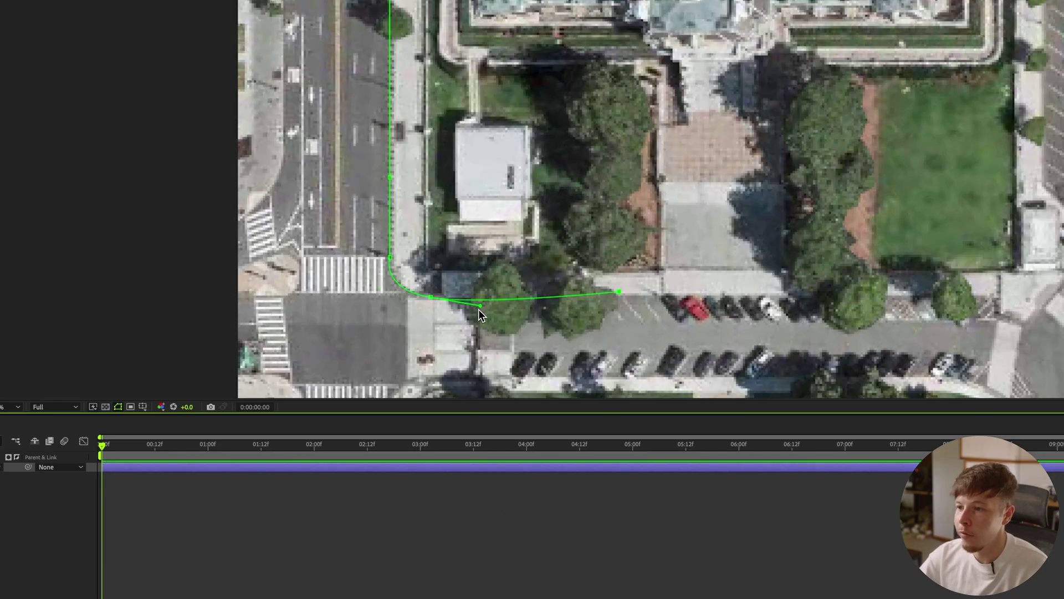
{"action": "key", "text": "super+z"}
{"action": "key", "text": "super+z"}
{"action": "key", "text": "super+z"}
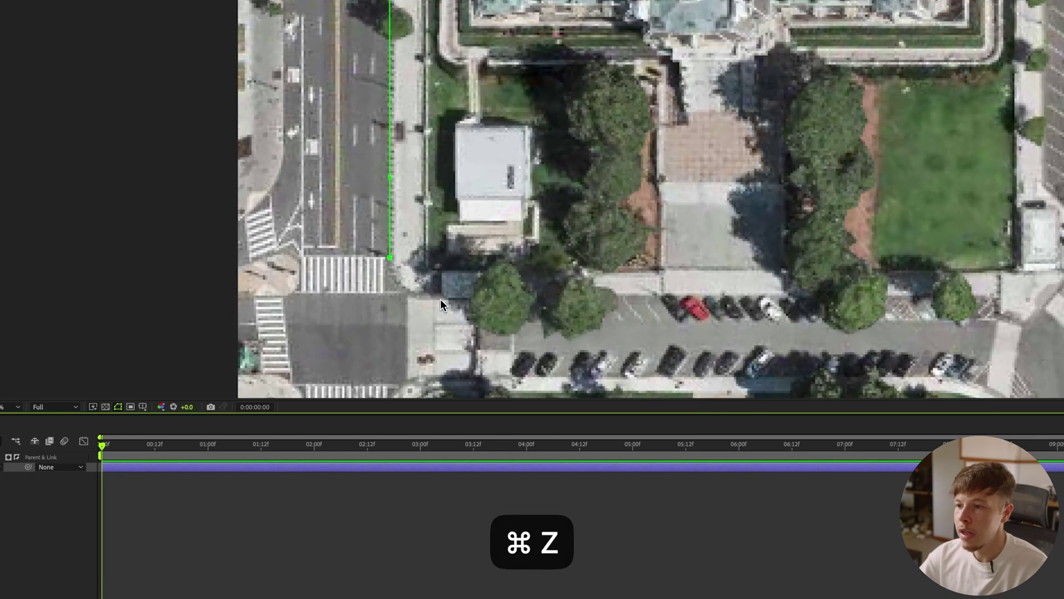
Step: Round the block's lower-left corner with a short curve handle and trace the mask along the curb to the crosswalk below the construction yard
{"action": "mouse_move", "coordinate": [459, 296]}
{"action": "left_mouse_down"}
{"action": "mouse_move", "coordinate": [480, 294]}
{"action": "mouse_move", "coordinate": [468, 297]}
{"action": "left_mouse_up"}
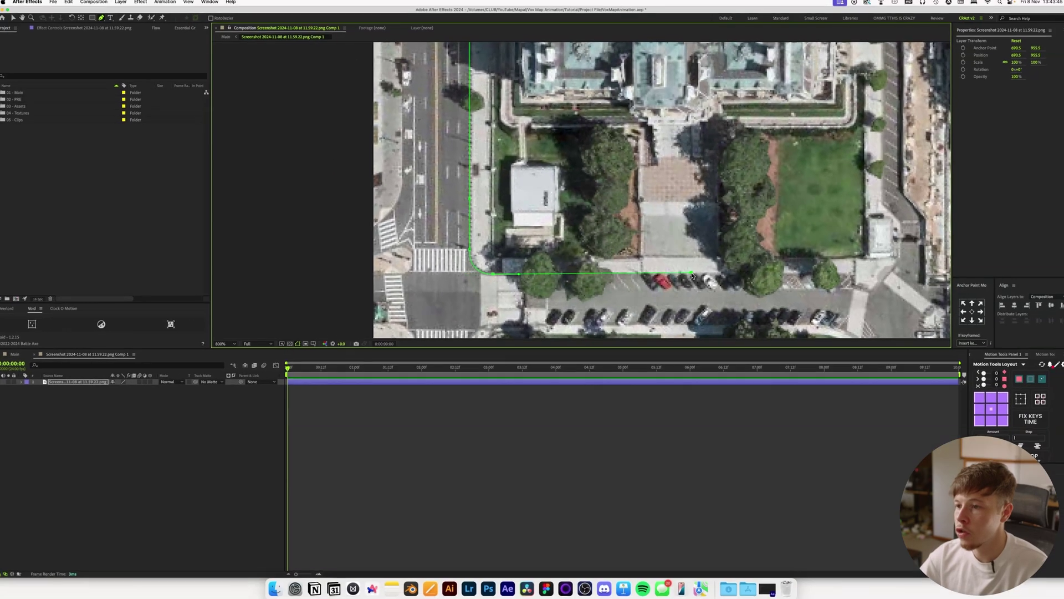
{"action": "left_click_drag", "start_coordinate": [649, 296], "coordinate": [394, 294]}
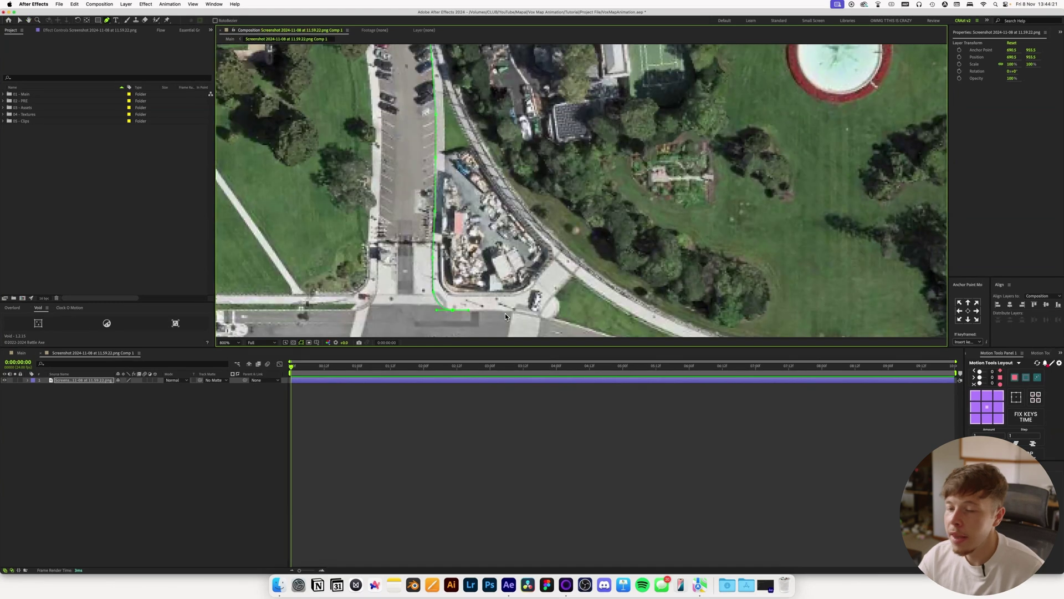
{"action": "key", "text": "space"}
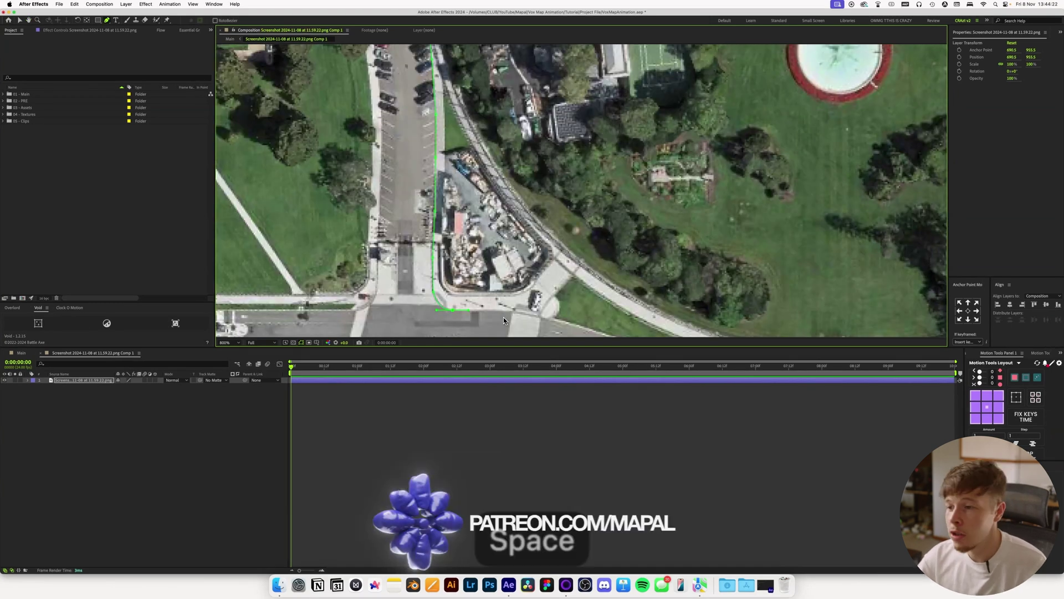
{"action": "left_click_drag", "start_coordinate": [504, 316], "coordinate": [444, 237]}
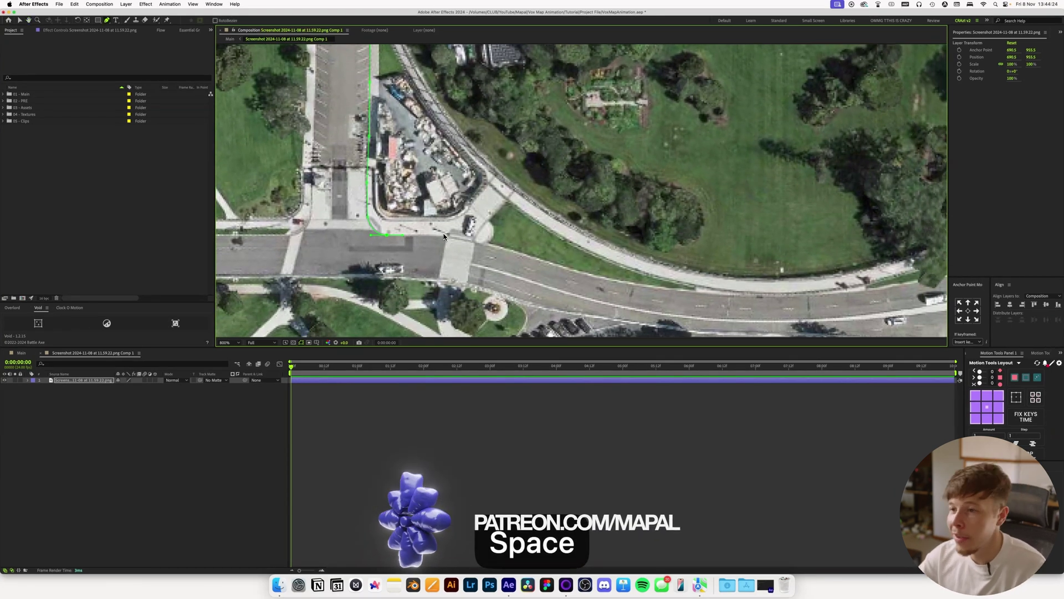
{"action": "left_click", "coordinate": [448, 237]}
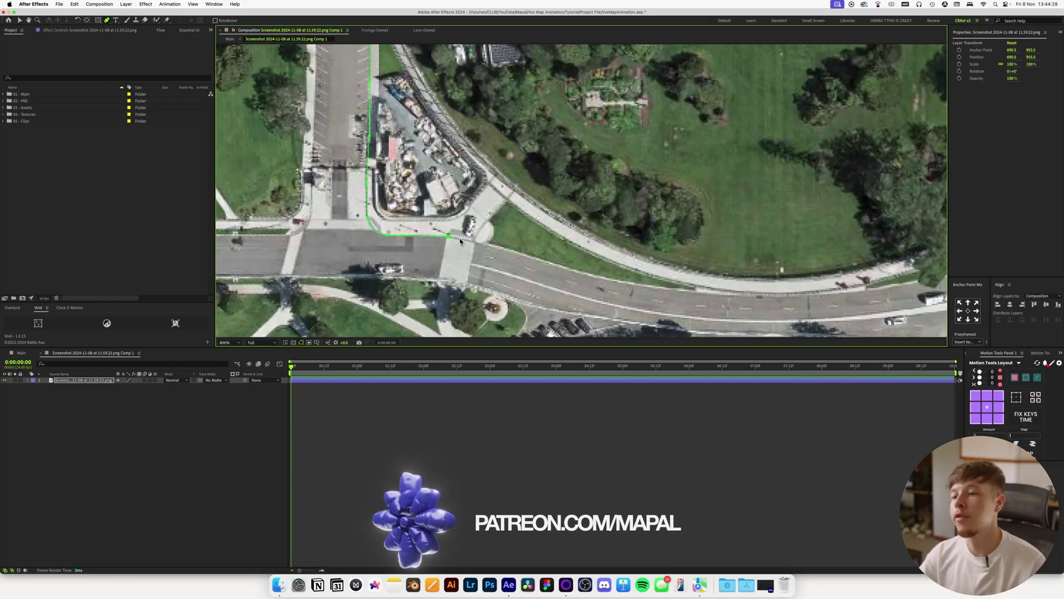
Step: Trace the mask along the curved road below the lawn to the crosswalk at its right end, undoing misplaced curve points
{"action": "left_click_drag", "start_coordinate": [693, 291], "coordinate": [744, 292]}
{"action": "key", "text": "super+z"}
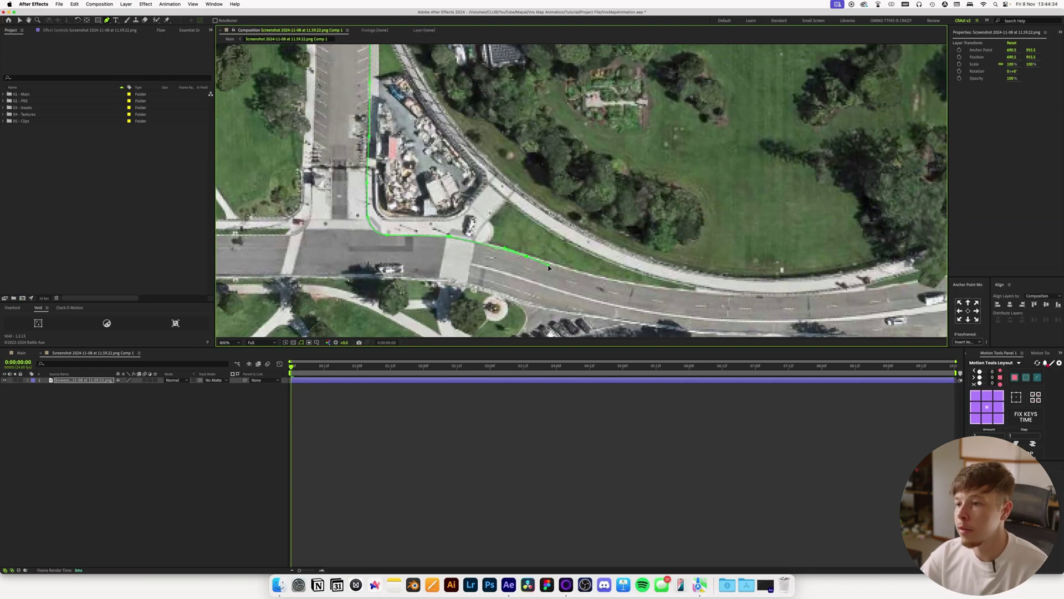
{"action": "key", "text": "space"}
{"action": "left_click_drag", "start_coordinate": [714, 291], "coordinate": [591, 266]}
{"action": "key", "text": "super+z"}
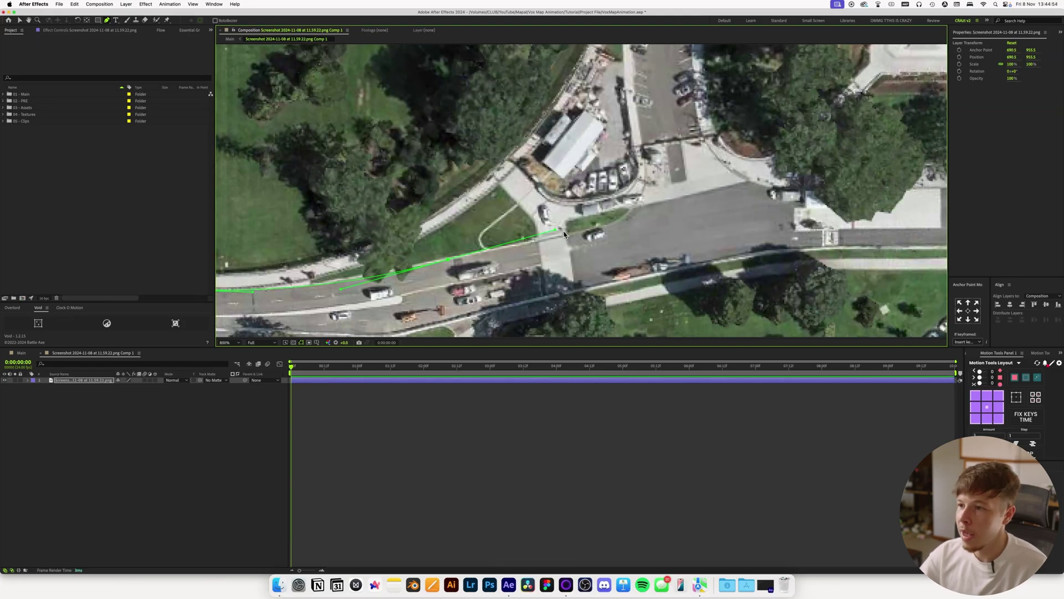
{"action": "left_click", "coordinate": [584, 235]}
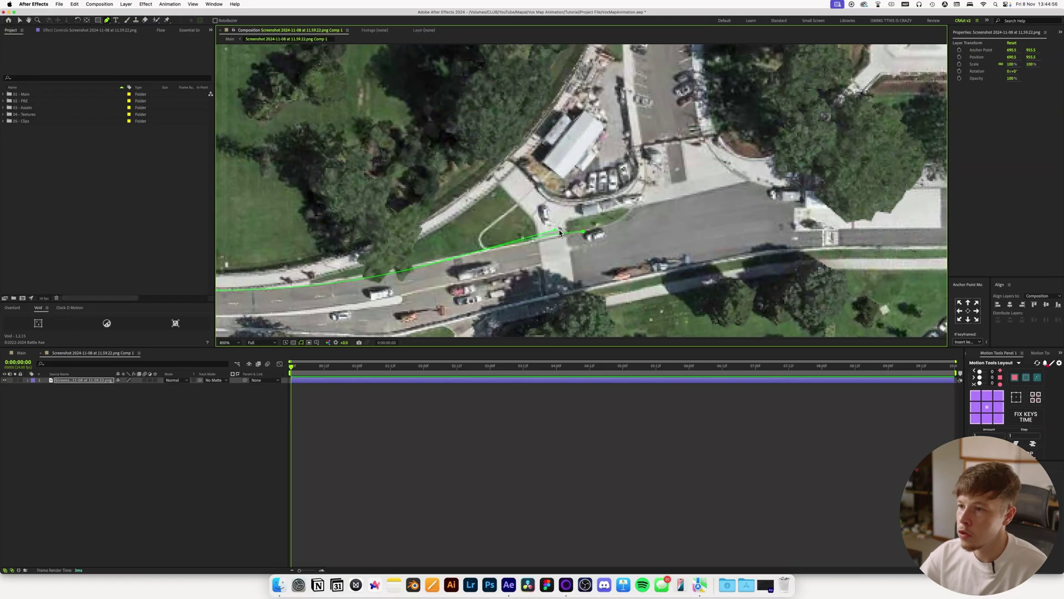
{"action": "left_click_drag", "start_coordinate": [552, 229], "coordinate": [472, 258]}
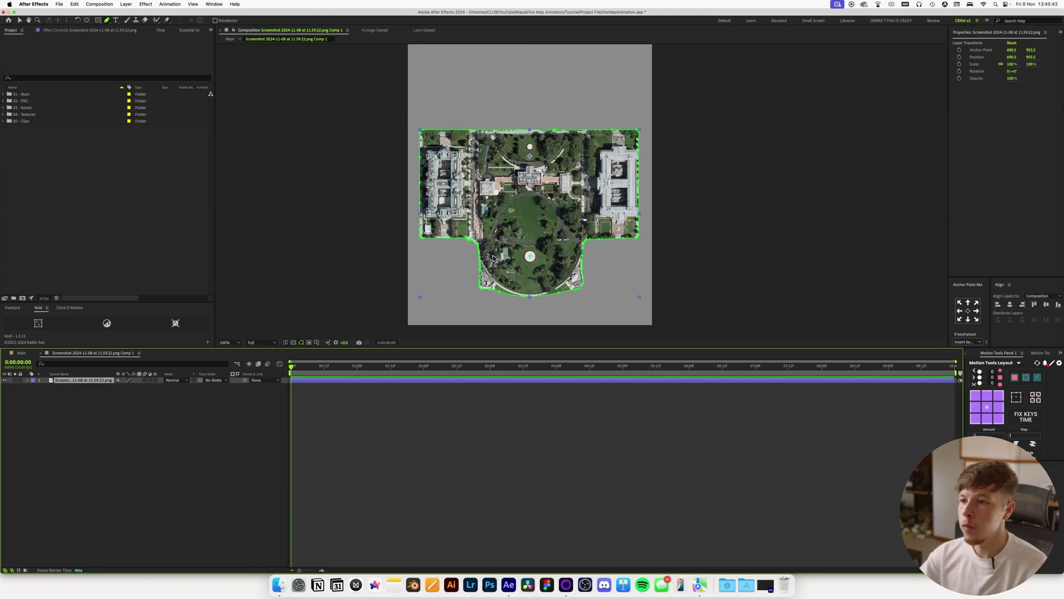
Step: Examine the traced mask's edges, reveal the mask on the map layer, and view its mode options
{"action": "scroll", "coordinate": [486, 230], "scroll_direction": "up", "scroll_amount": 1}
{"action": "left_click_drag", "start_coordinate": [376, 210], "coordinate": [485, 226]}
{"action": "scroll", "coordinate": [424, 138], "scroll_direction": "up", "scroll_amount": 1}
{"action": "scroll", "coordinate": [419, 128], "scroll_direction": "down", "scroll_amount": 1}
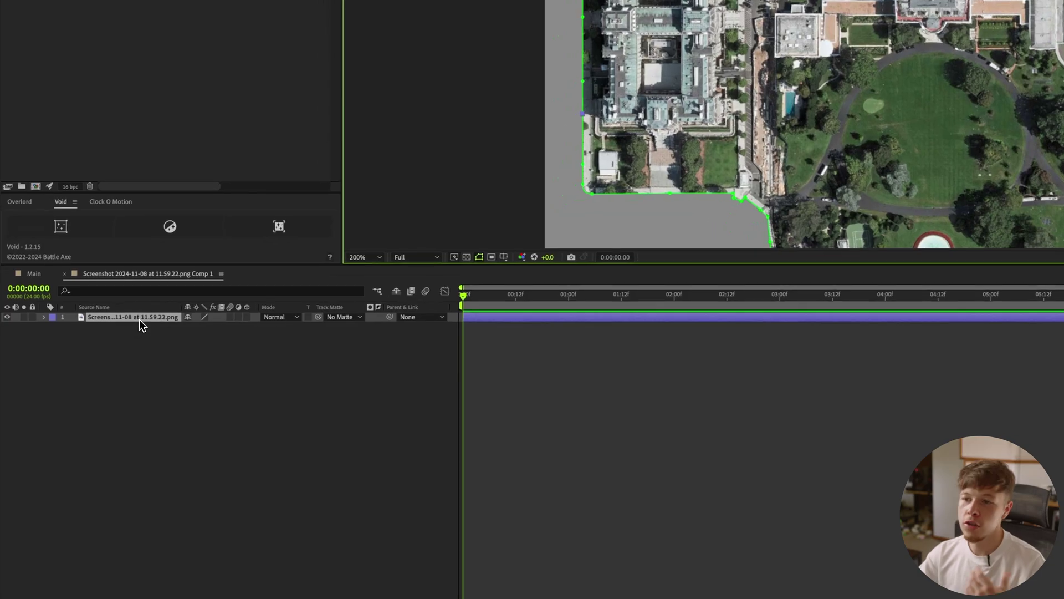
{"action": "key", "text": "m"}
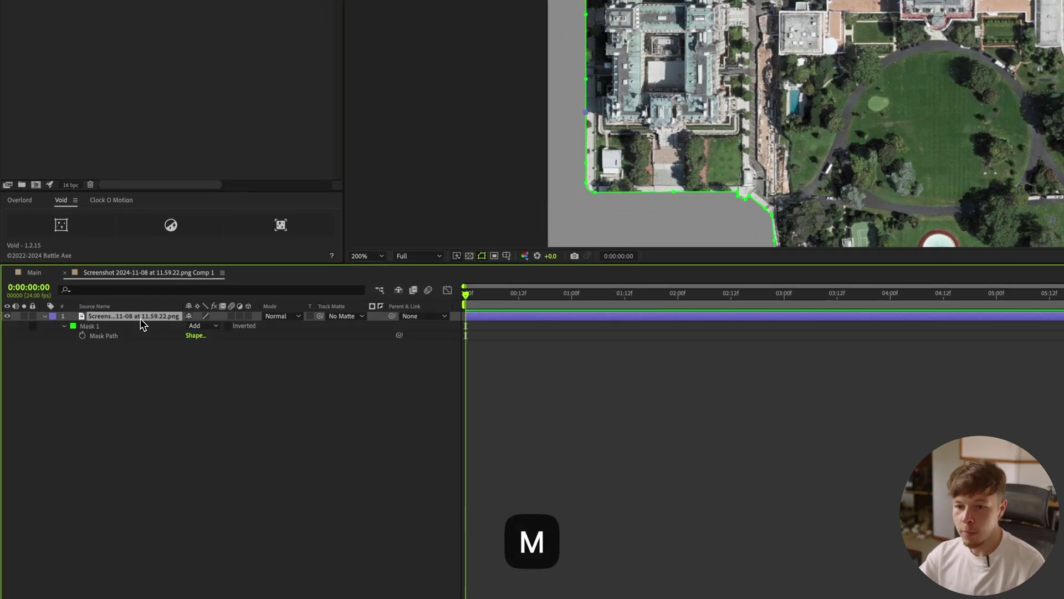
{"action": "left_click", "coordinate": [209, 326]}
{"action": "left_click", "coordinate": [200, 338]}
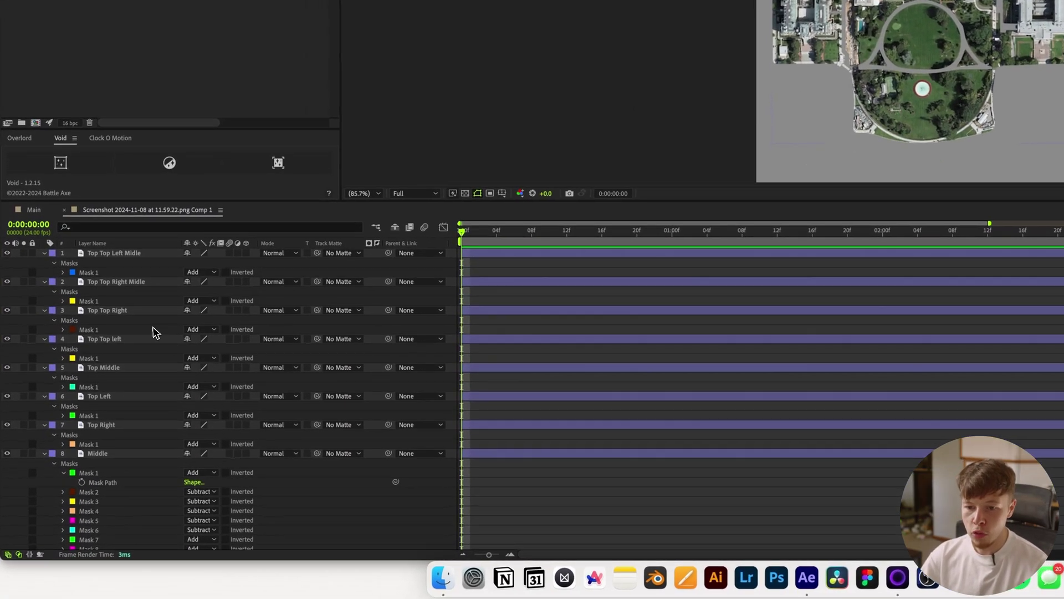
{"action": "key", "text": "space"}
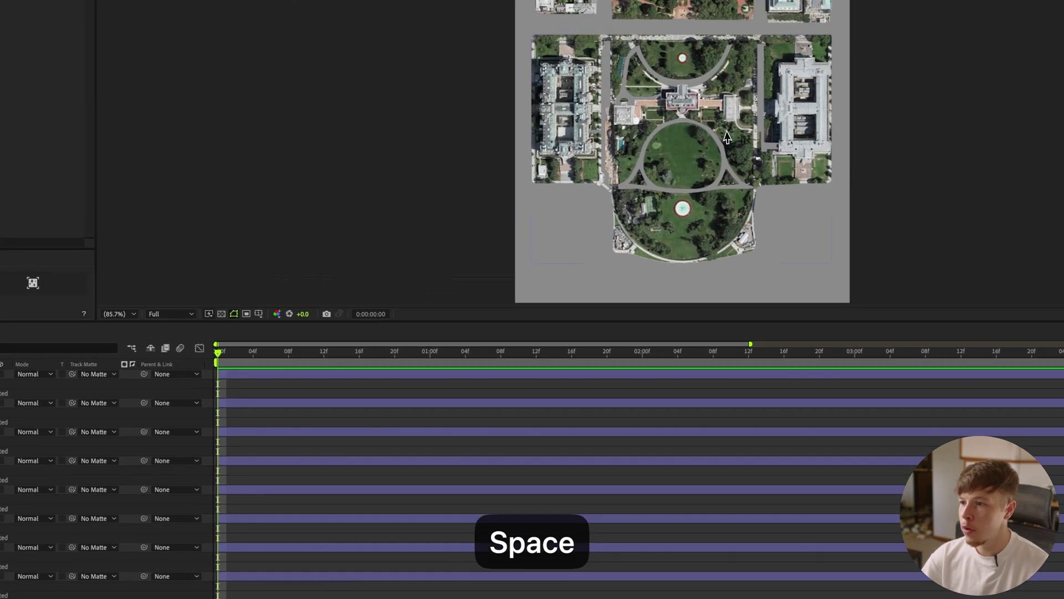
{"action": "key", "text": "v"}
{"action": "left_click", "coordinate": [870, 277]}
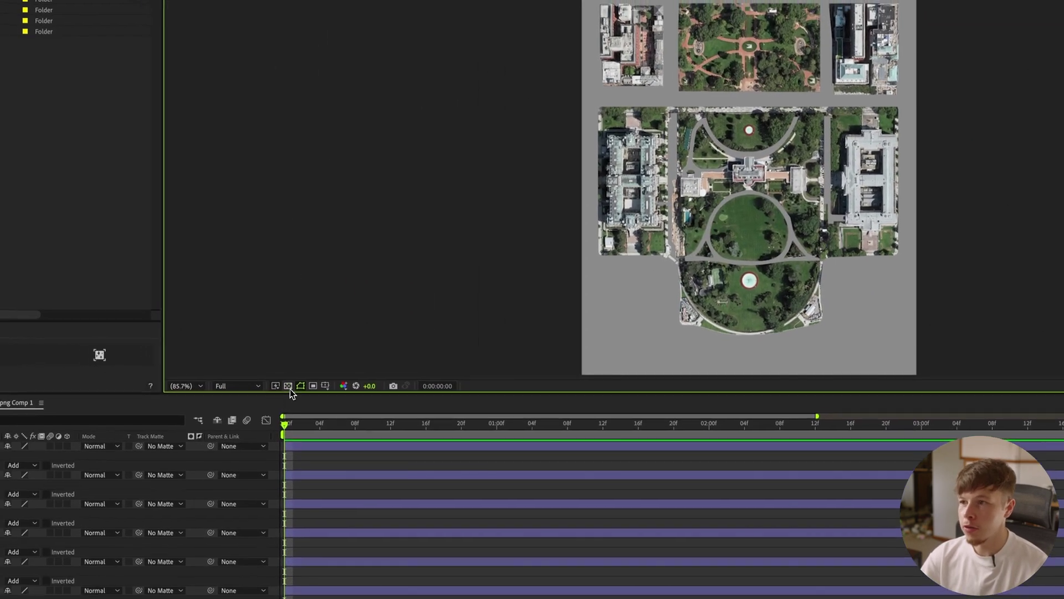
Step: In the Main composition, rotate the map pre-comp 90° and scale it down to 73%
{"action": "left_click", "coordinate": [147, 351]}
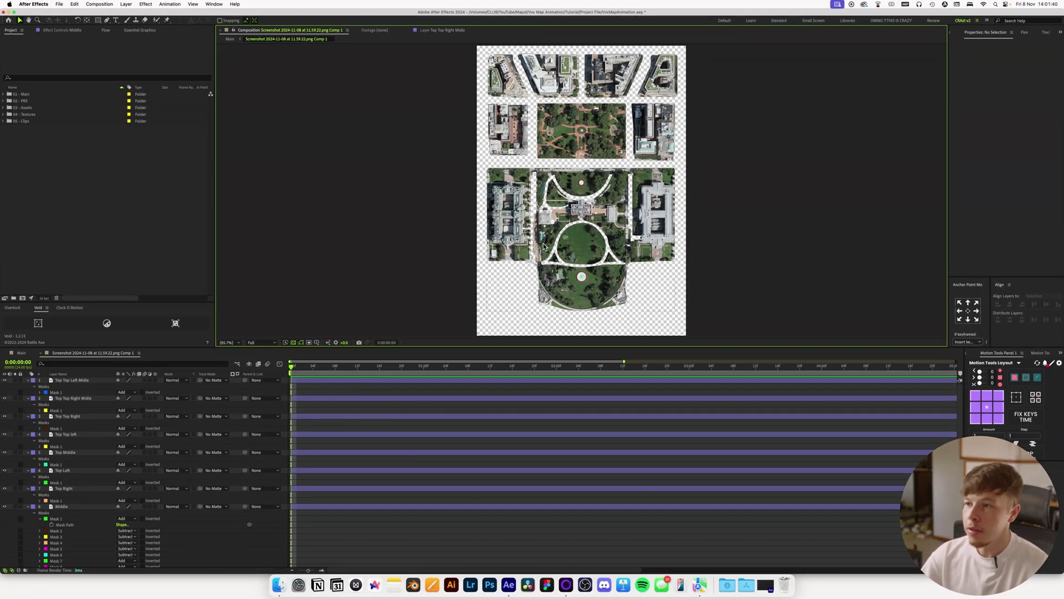
{"action": "left_click", "coordinate": [21, 354]}
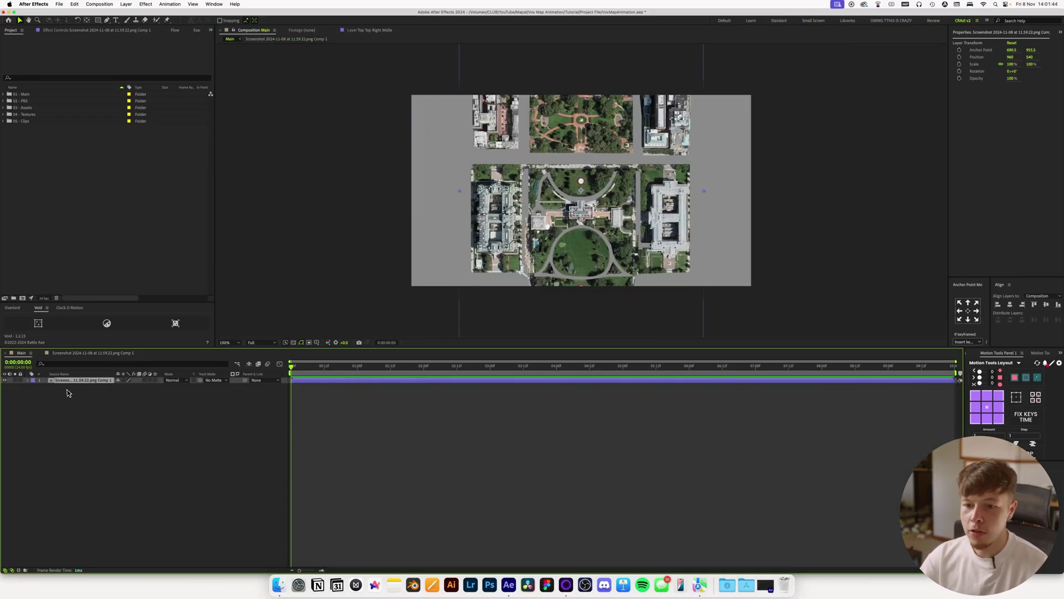
{"action": "key", "text": "r"}
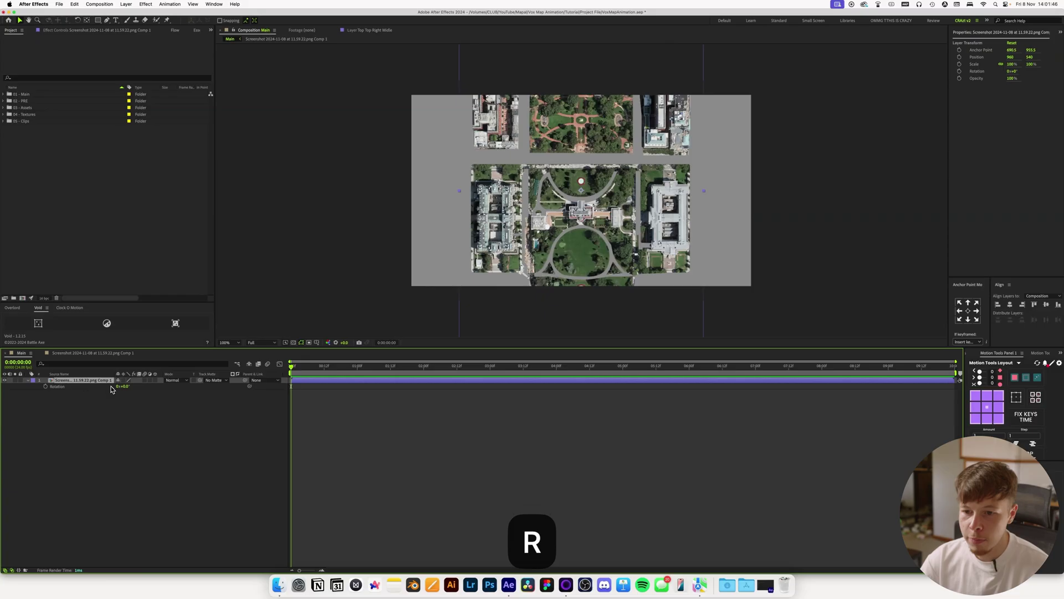
{"action": "type", "text": "90"}
{"action": "key", "text": "Return"}
{"action": "key", "text": "s"}
{"action": "left_click_drag", "start_coordinate": [128, 386], "coordinate": [121, 395]}
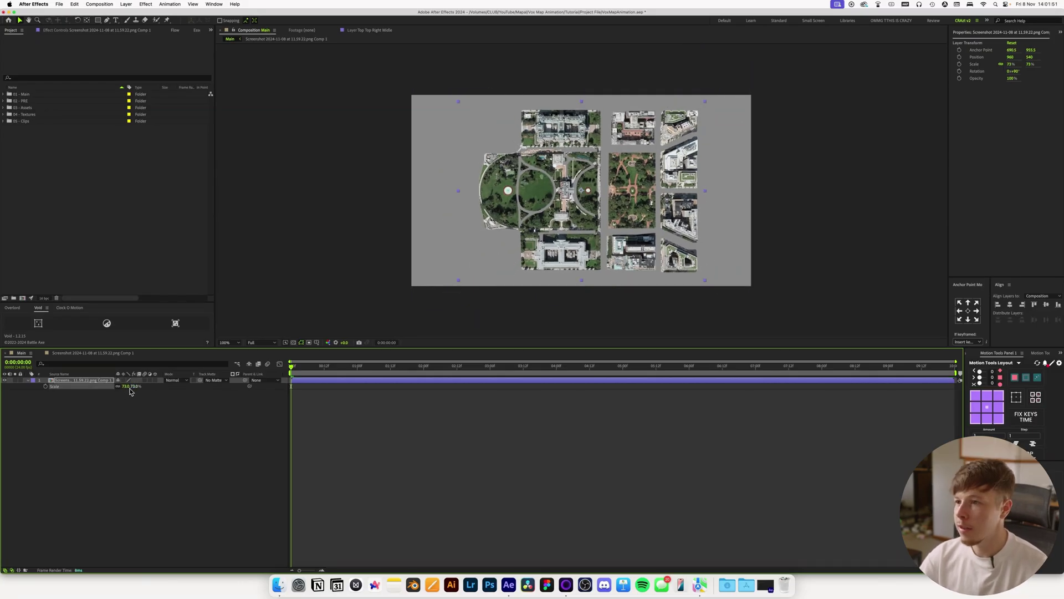
Step: Shift the map pre-comp slightly left of the frame's centre to position 862, 540, using the guide grid as a check
{"action": "left_click_drag", "start_coordinate": [576, 212], "coordinate": [560, 212]}
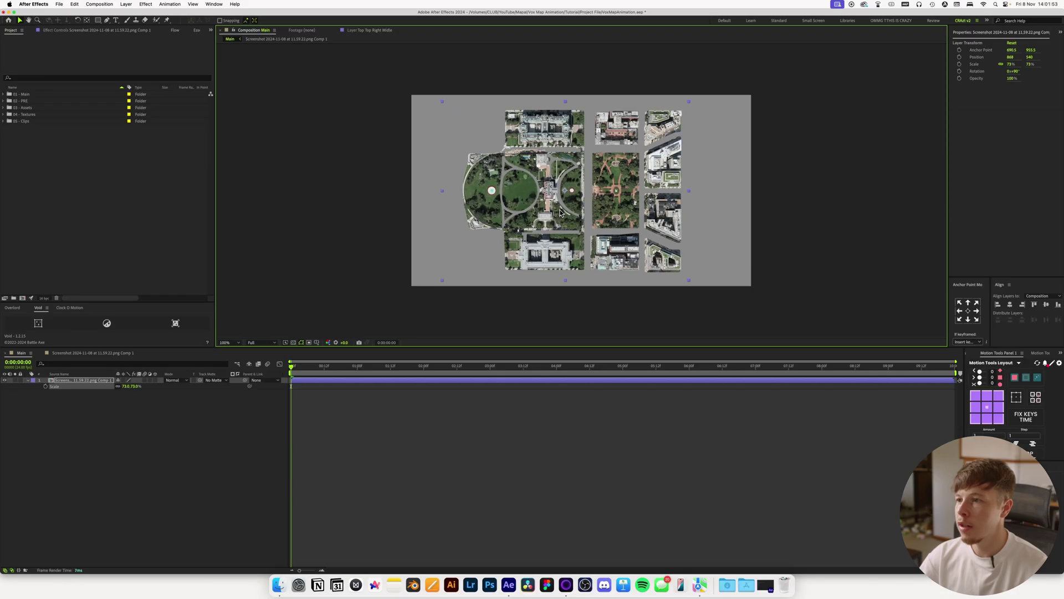
{"action": "key", "text": "alt+apostrophe"}
{"action": "key", "text": "alt+apostrophe"}
{"action": "key", "text": "shift+Left"}
{"action": "key", "text": "shift+Left"}
{"action": "key", "text": "shift+Right"}
{"action": "key", "text": "shift+Right"}
{"action": "key", "text": "Left"}
{"action": "key", "text": "Left"}
{"action": "key", "text": "Left"}
{"action": "key", "text": "Left"}
{"action": "key", "text": "Left"}
{"action": "key", "text": "Left"}
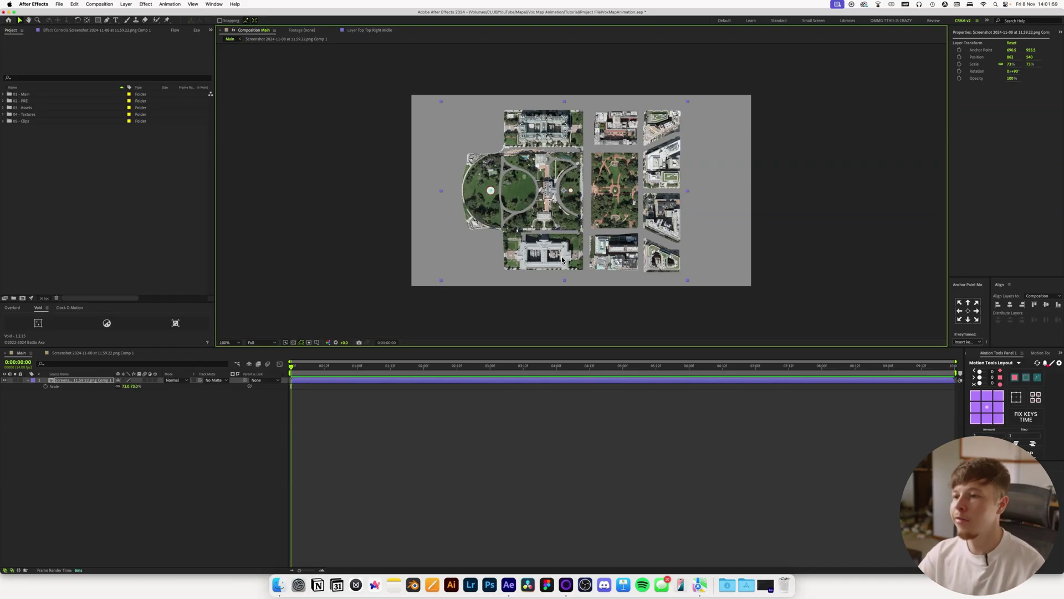
Step: Create a 1920 × 1080 solid in dark gray 393939 and place it beneath the map pre-comp
{"action": "left_click", "coordinate": [200, 459]}
{"action": "key", "text": "ctrl+y"}
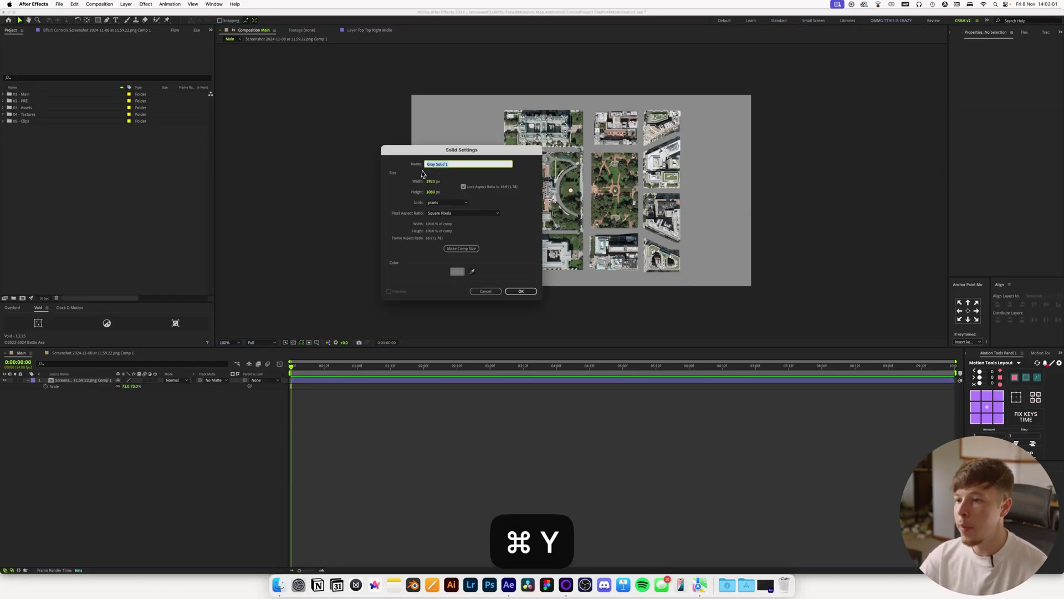
{"action": "left_click", "coordinate": [457, 272]}
{"action": "left_click", "coordinate": [375, 381]}
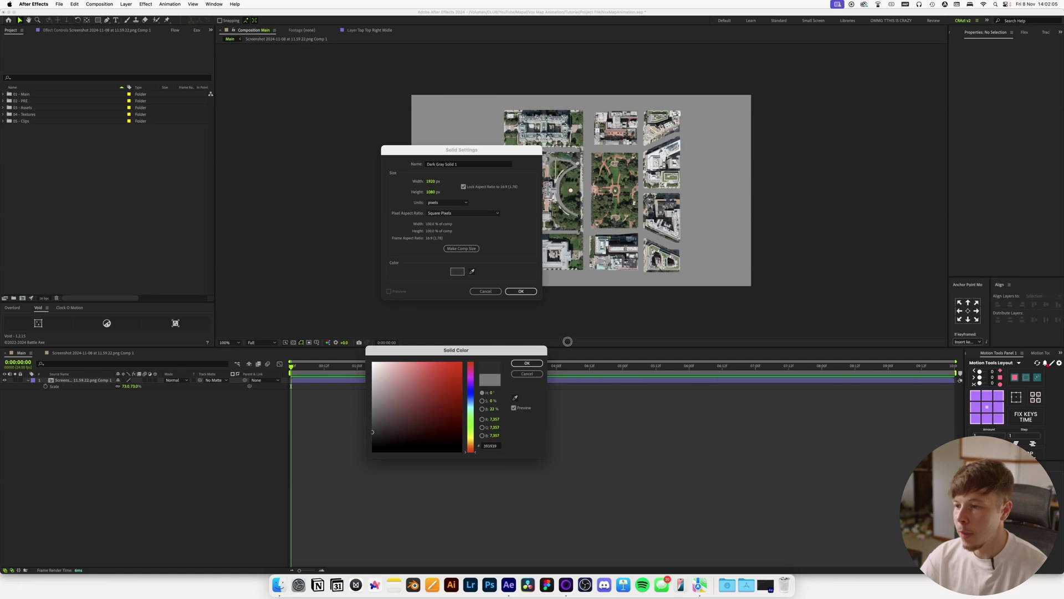
{"action": "left_click", "coordinate": [527, 363]}
{"action": "left_click", "coordinate": [520, 292]}
{"action": "left_click_drag", "start_coordinate": [87, 380], "coordinate": [75, 408]}
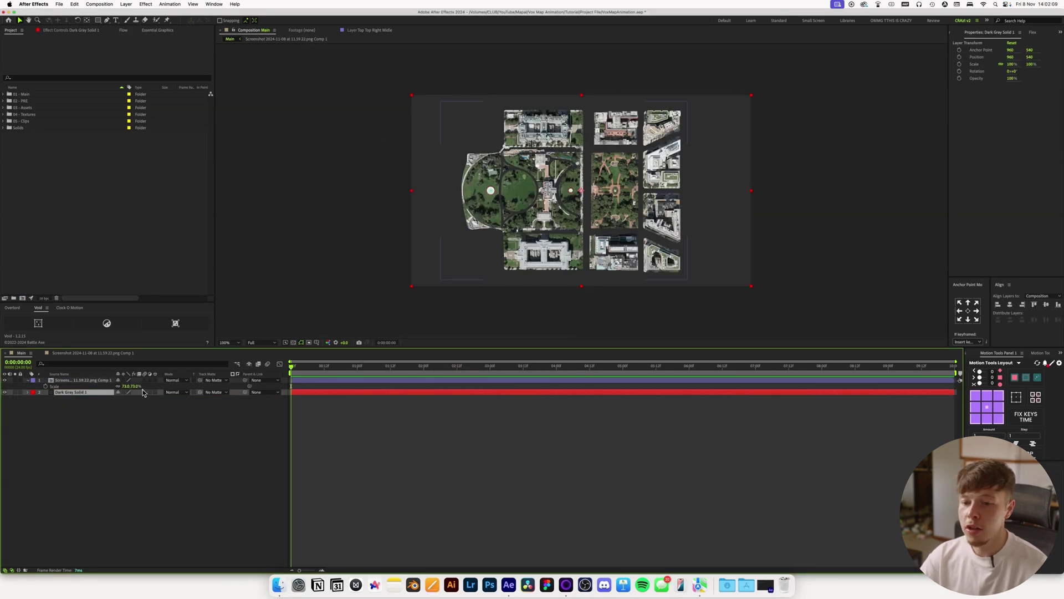
Step: Inside the map pre-comp, add an adjustment layer above all block layers and apply Lumetri Color to it
{"action": "double_click", "coordinate": [76, 382]}
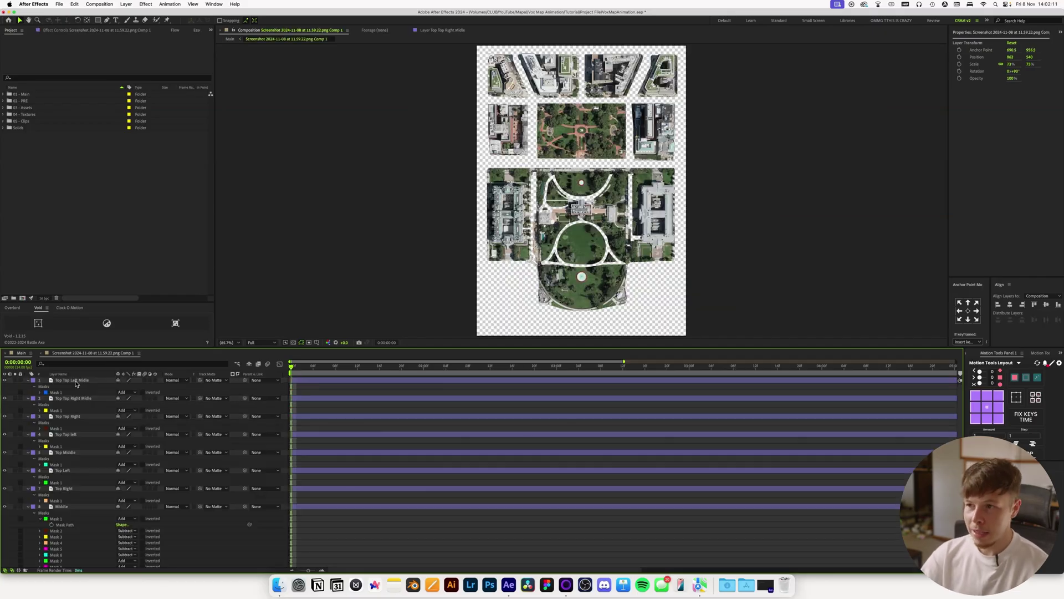
{"action": "key", "text": "super+alt+y"}
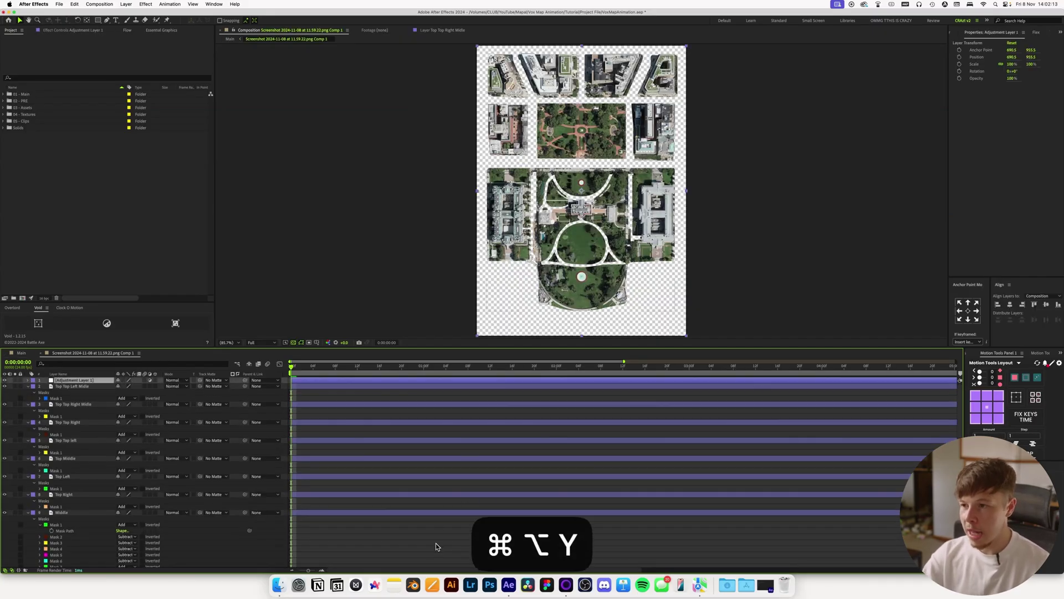
{"action": "key", "text": "ctrl+space"}
{"action": "type", "text": "lum"}
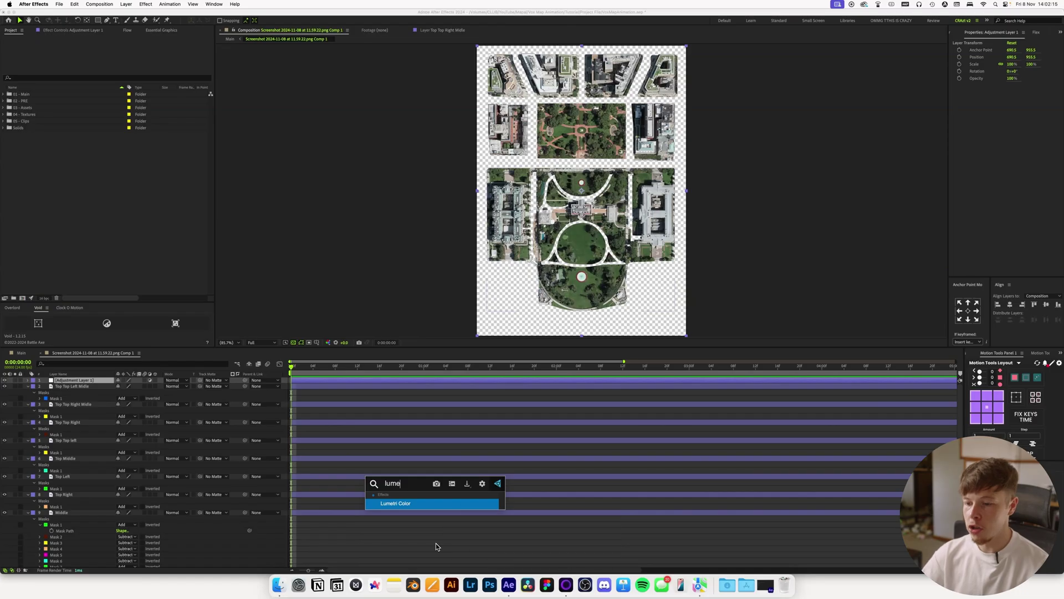
{"action": "key", "text": "Return"}
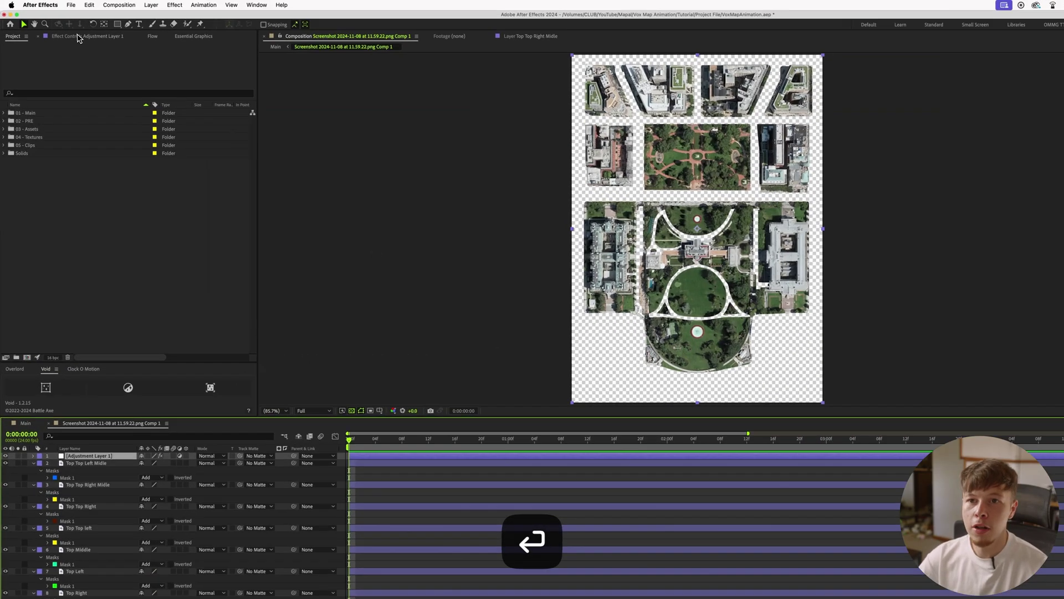
{"action": "left_click", "coordinate": [78, 36]}
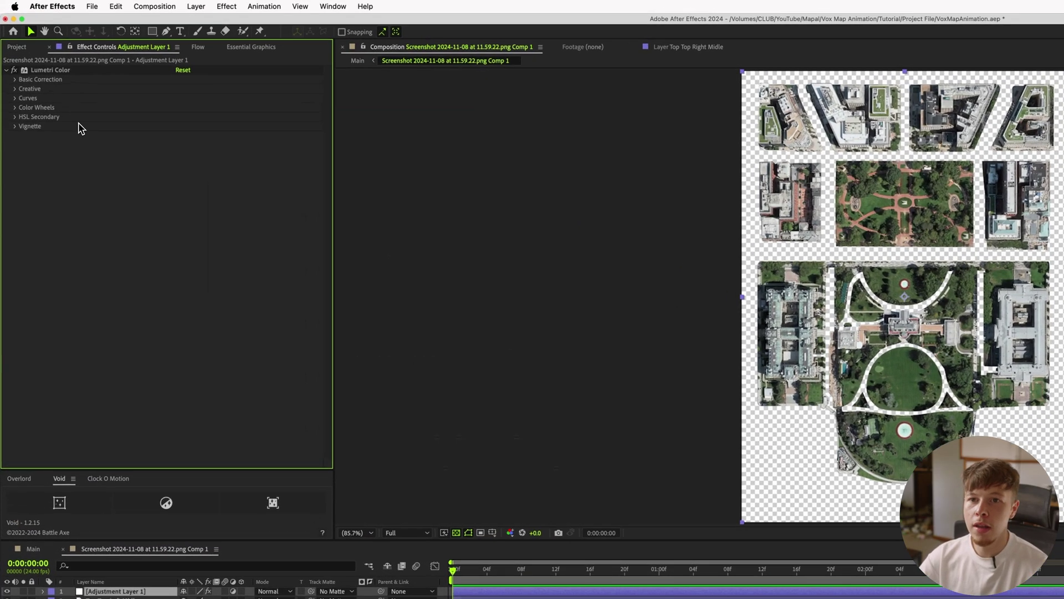
Step: Set Lumetri's Creative saturation to 0 and raise the Basic Correction contrast, and check the look in the Main composition
{"action": "left_click", "coordinate": [11, 69]}
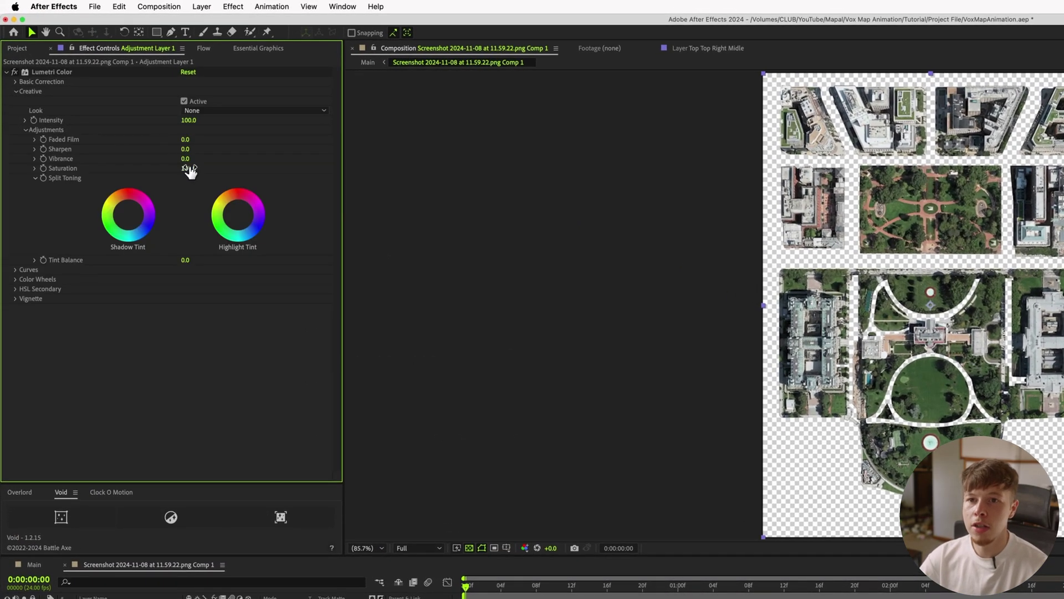
{"action": "left_click_drag", "start_coordinate": [188, 167], "coordinate": [80, 173]}
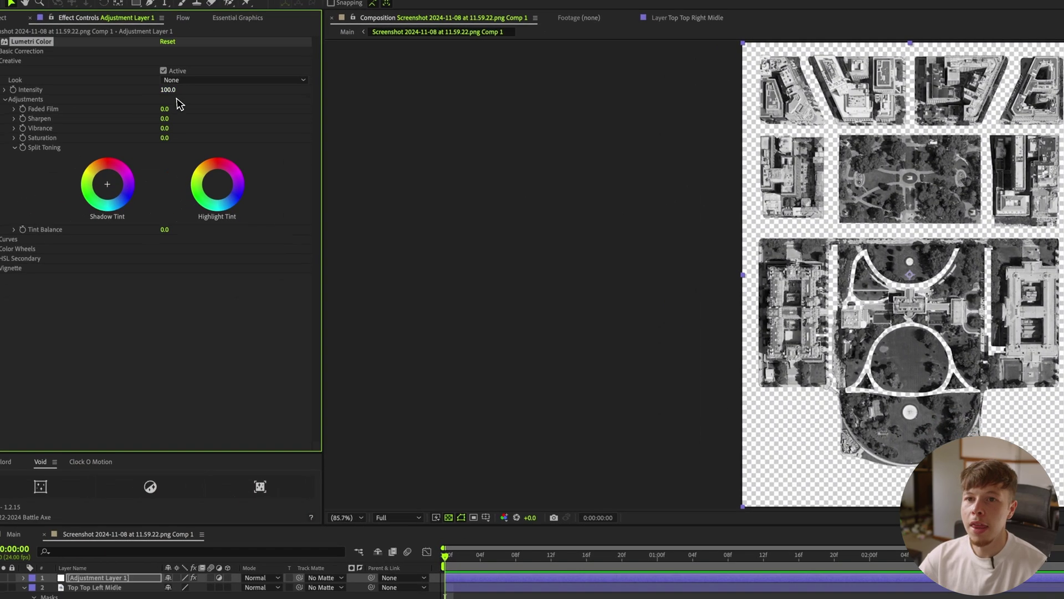
{"action": "left_click", "coordinate": [15, 44]}
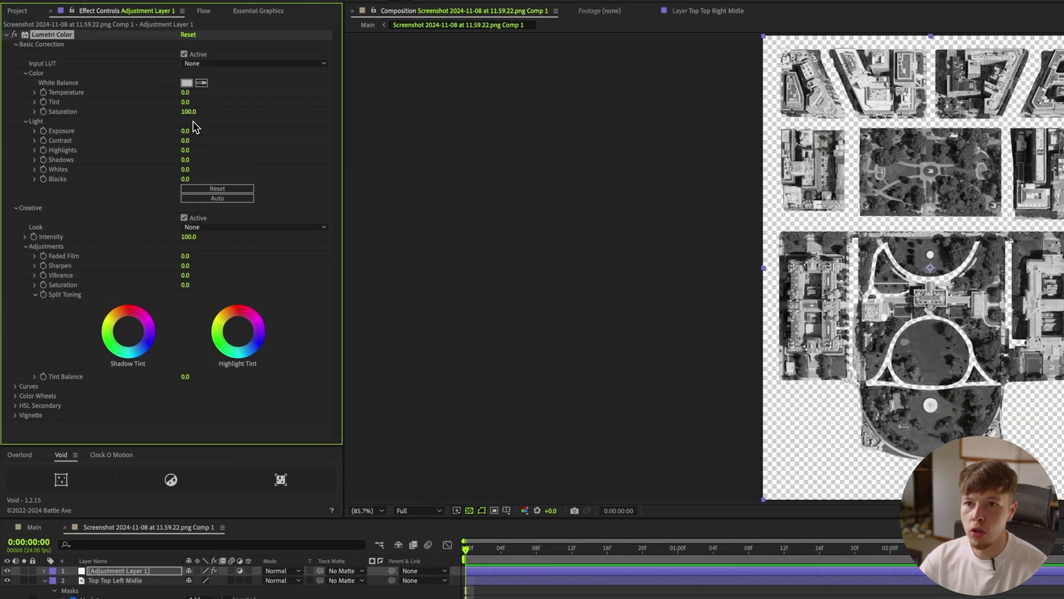
{"action": "mouse_move", "coordinate": [184, 142]}
{"action": "left_mouse_down"}
{"action": "mouse_move", "coordinate": [210, 141]}
{"action": "mouse_move", "coordinate": [191, 134]}
{"action": "left_mouse_up"}
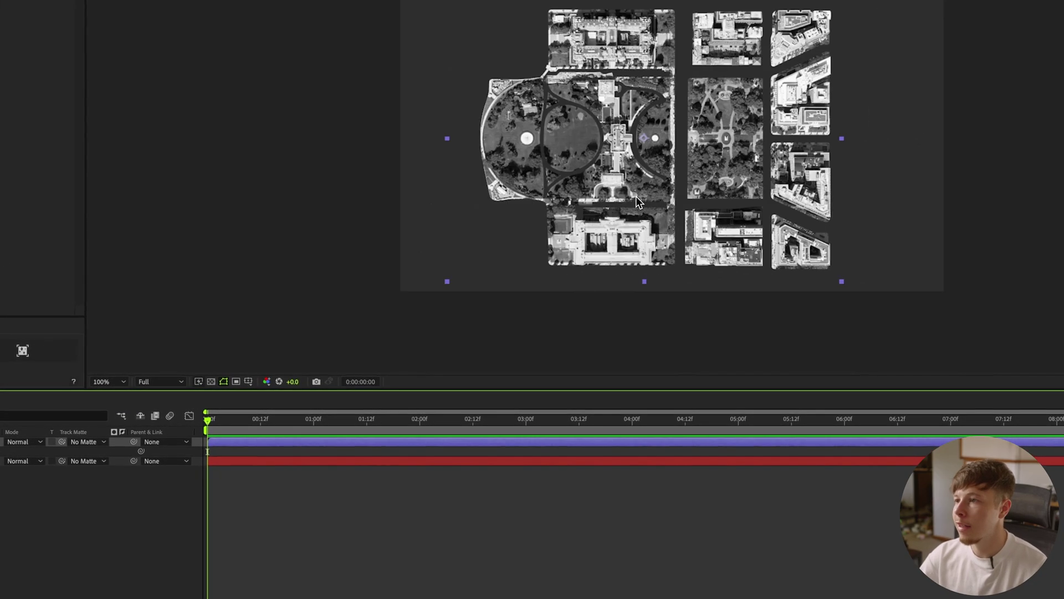
{"action": "scroll", "coordinate": [621, 227], "scroll_direction": "up", "scroll_amount": 1}
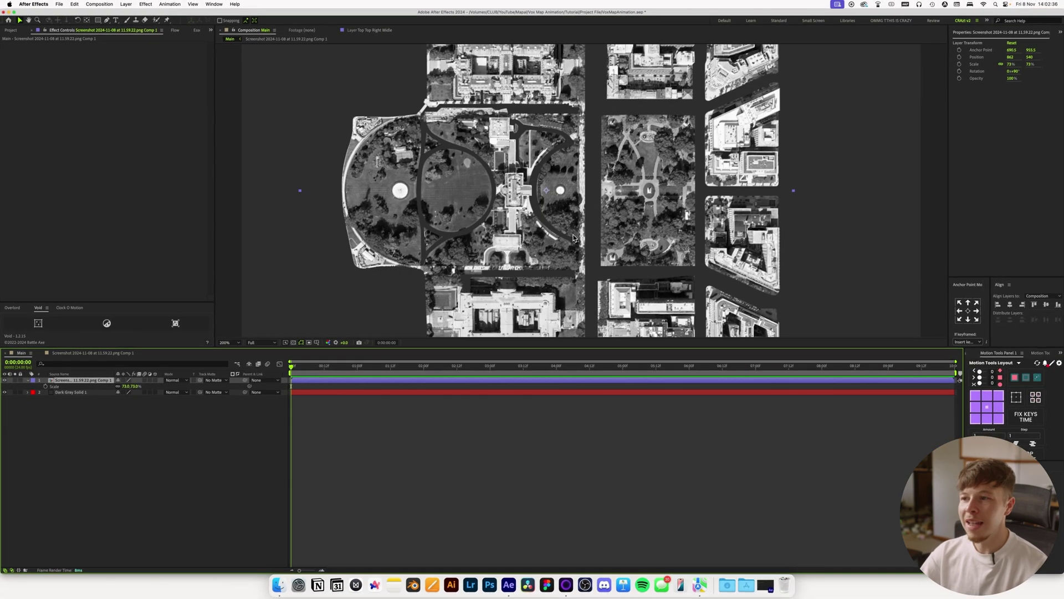
{"action": "scroll", "coordinate": [574, 237], "scroll_direction": "down", "scroll_amount": 1}
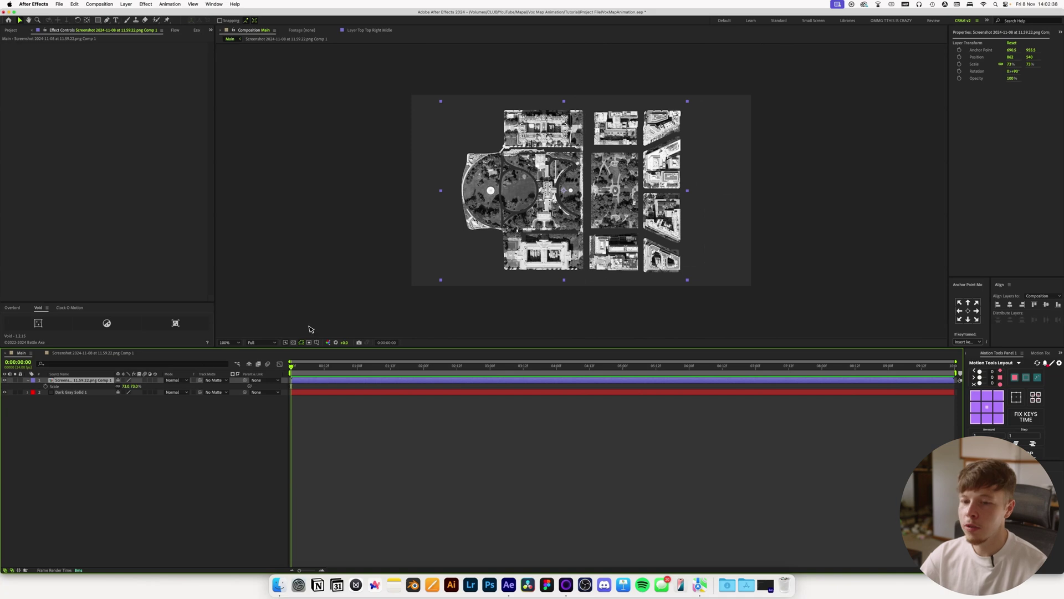
Step: Change the background solid's colour to the darker gray 212121 and check it against the map
{"action": "left_click", "coordinate": [65, 395]}
{"action": "key", "text": "super+shift+y"}
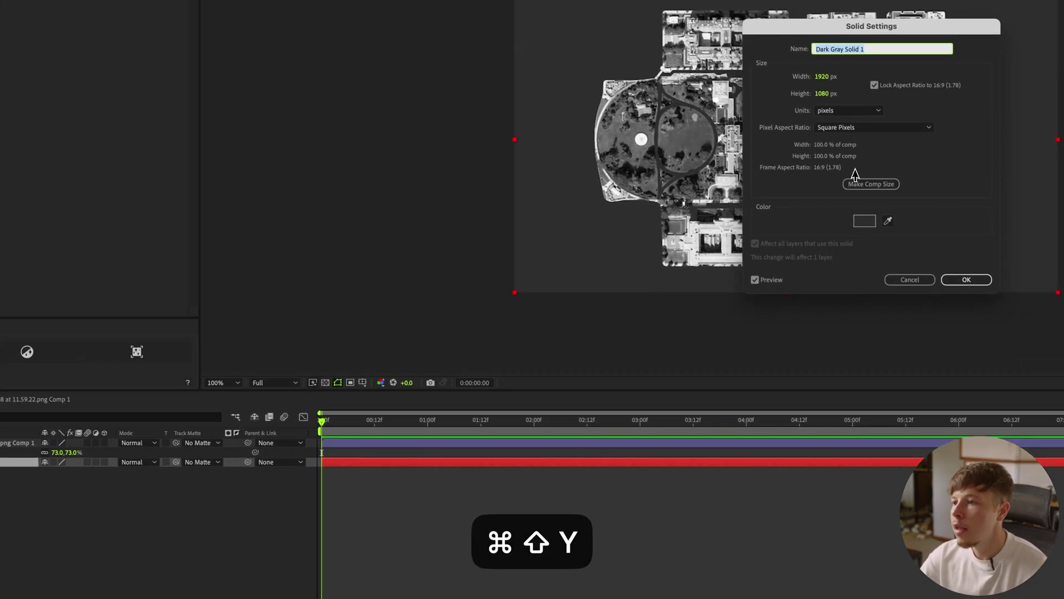
{"action": "left_click", "coordinate": [865, 221]}
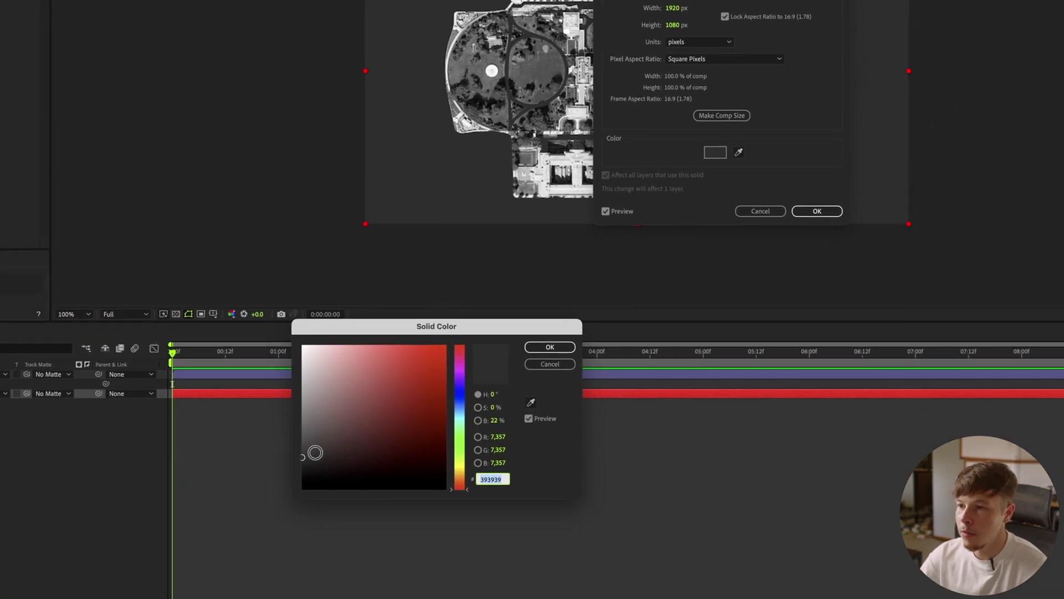
{"action": "left_click_drag", "start_coordinate": [460, 519], "coordinate": [448, 547]}
{"action": "mouse_move", "coordinate": [295, 458]}
{"action": "left_mouse_down"}
{"action": "mouse_move", "coordinate": [279, 331]}
{"action": "mouse_move", "coordinate": [299, 451]}
{"action": "mouse_move", "coordinate": [395, 388]}
{"action": "mouse_move", "coordinate": [268, 433]}
{"action": "mouse_move", "coordinate": [261, 446]}
{"action": "left_mouse_up"}
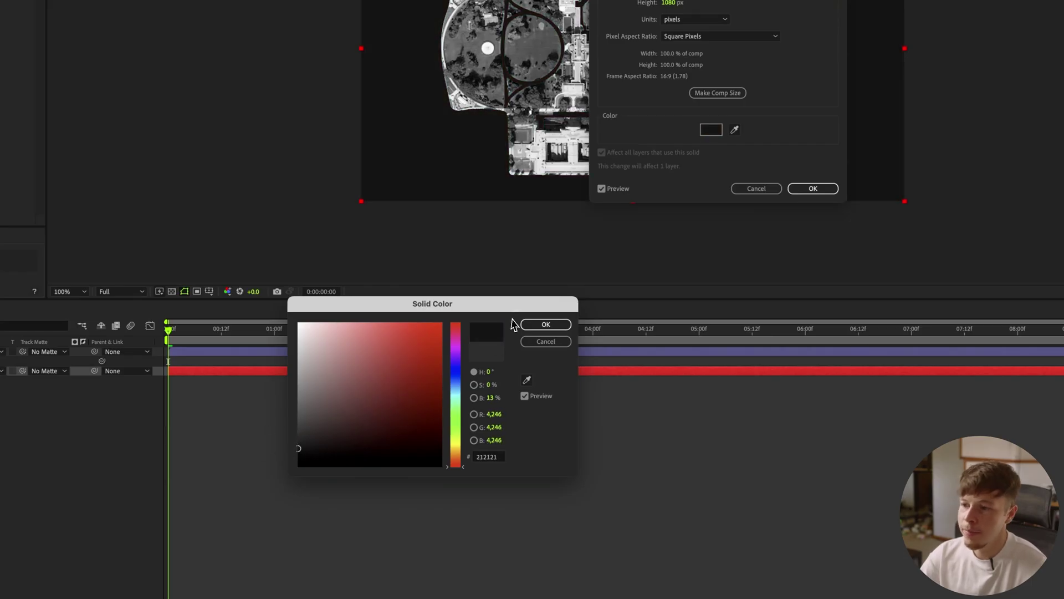
{"action": "left_click", "coordinate": [544, 330]}
{"action": "left_click", "coordinate": [812, 188]}
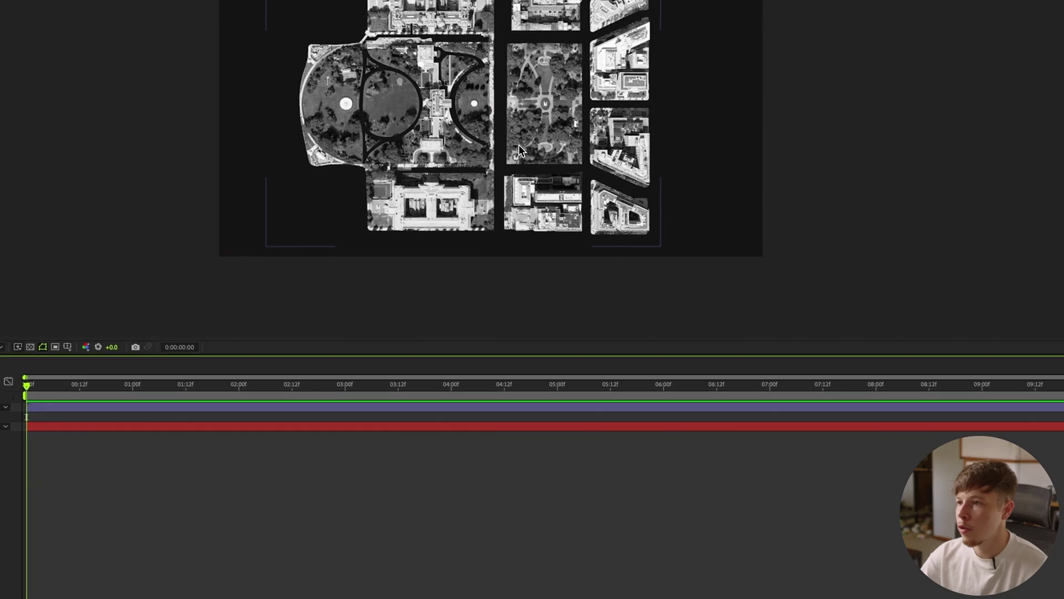
{"action": "key", "text": "period"}
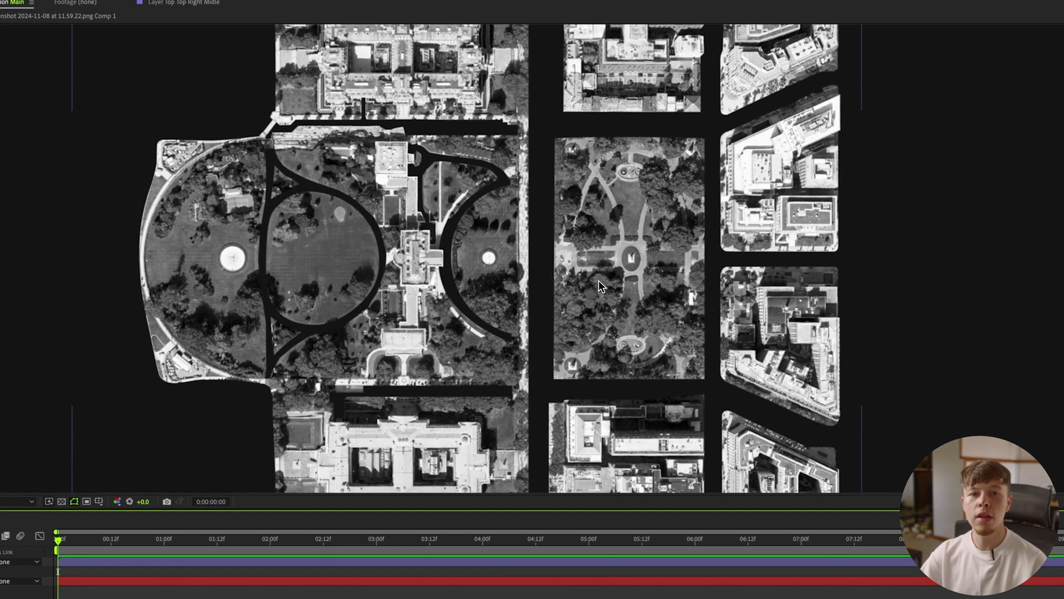
{"action": "key", "text": "comma"}
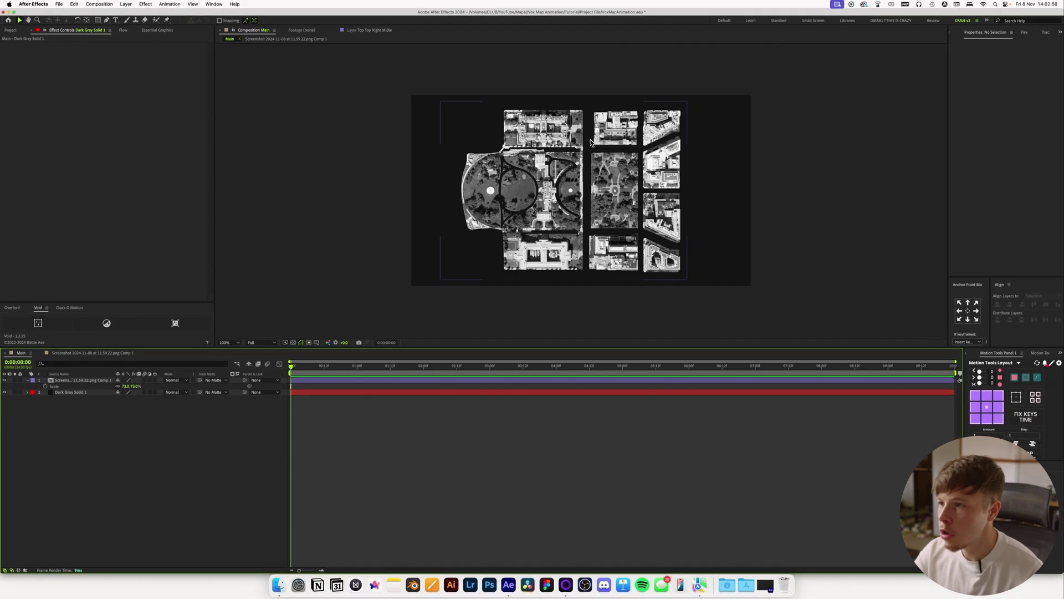
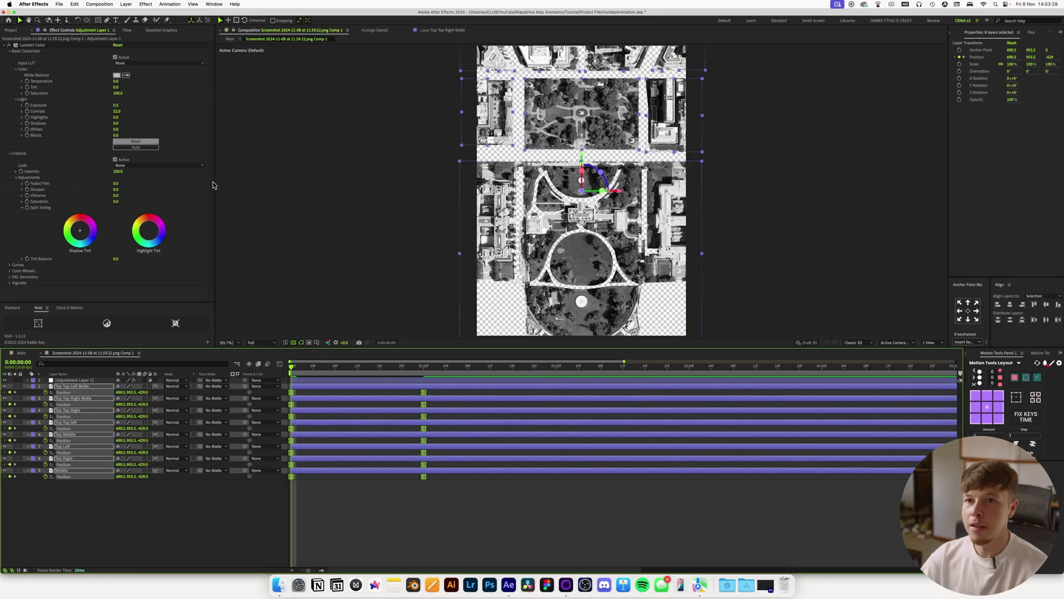
Step: Apply Flow's SuperSexy In easing curve (0.00, 0.00, 0.00, 1.00) to the position keyframes of all block layers
{"action": "left_click", "coordinate": [128, 30]}
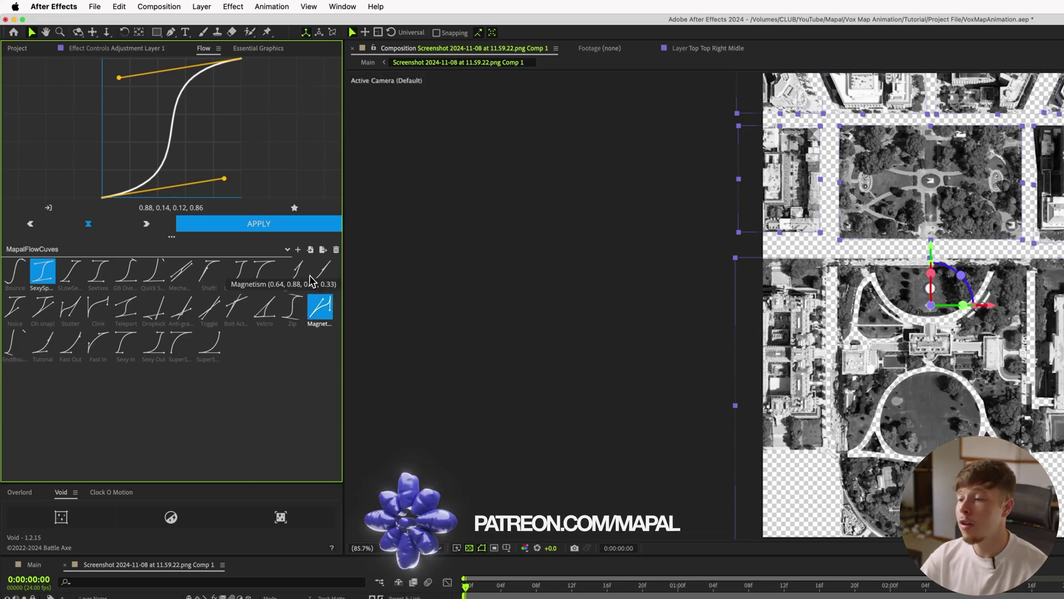
{"action": "left_click", "coordinate": [177, 349]}
{"action": "left_click", "coordinate": [256, 226]}
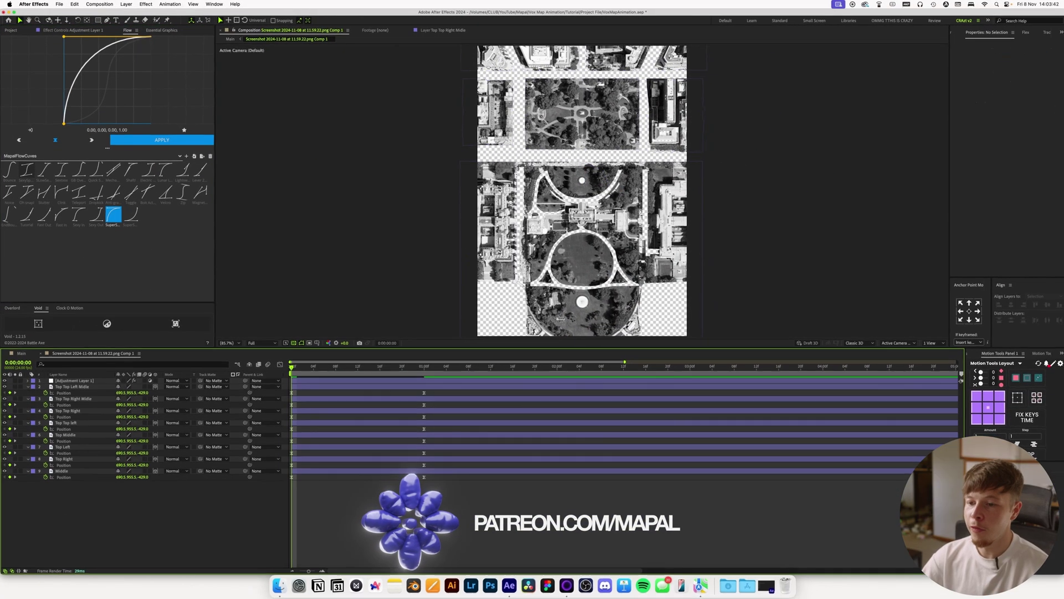
{"action": "left_click", "coordinate": [422, 516]}
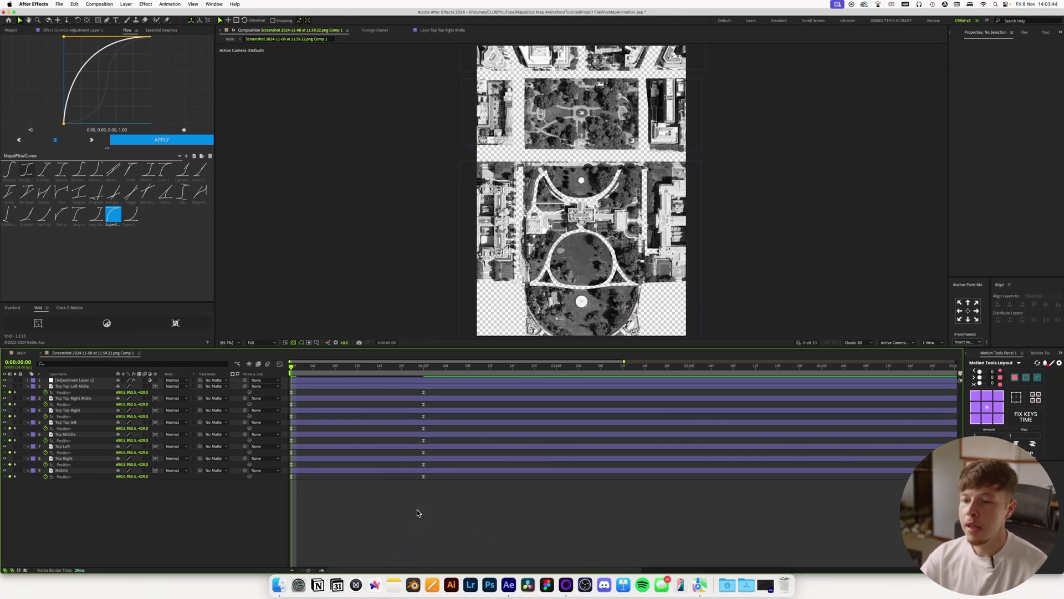
Step: Stagger all eight block layers randomly in time with a Motion Tools amount of 6, and play back the animation in the pre-comp
{"action": "left_click", "coordinate": [419, 471]}
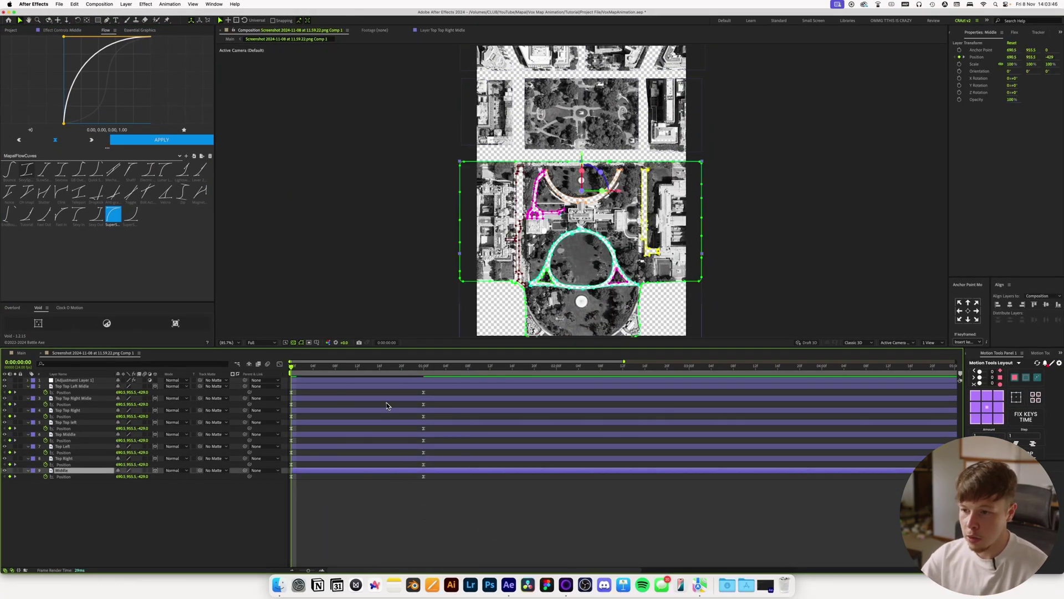
{"action": "left_click", "coordinate": [397, 387], "text": "shift"}
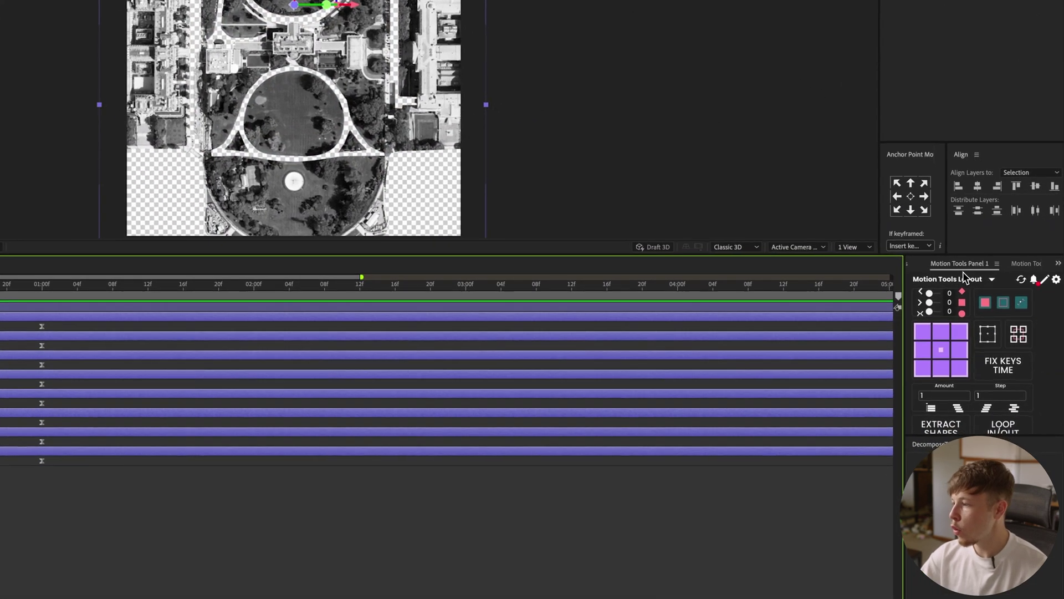
{"action": "scroll", "coordinate": [997, 394], "scroll_direction": "down", "scroll_amount": 1}
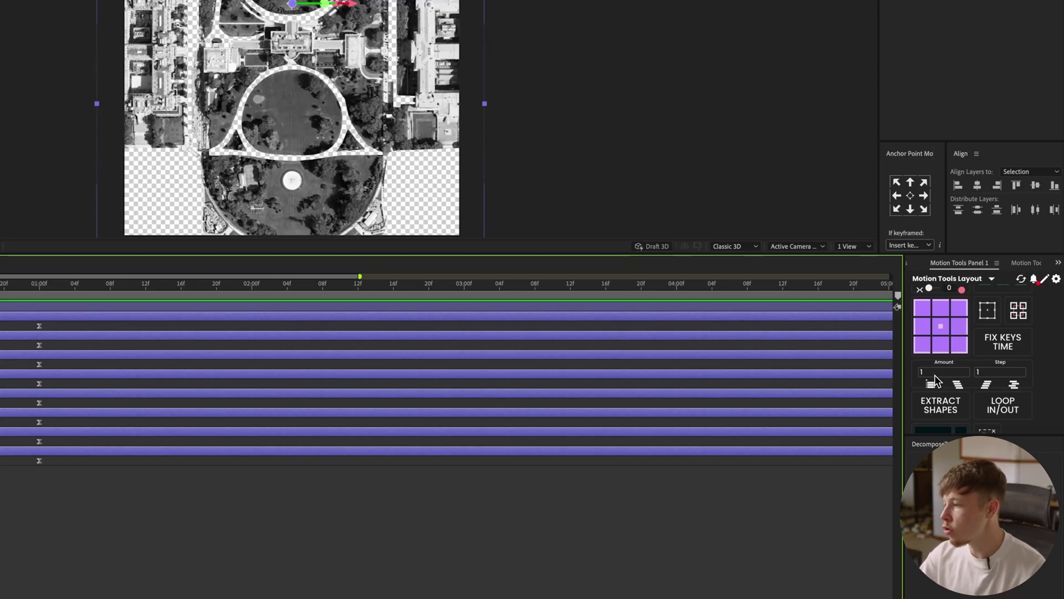
{"action": "left_click", "coordinate": [940, 372]}
{"action": "type", "text": "6"}
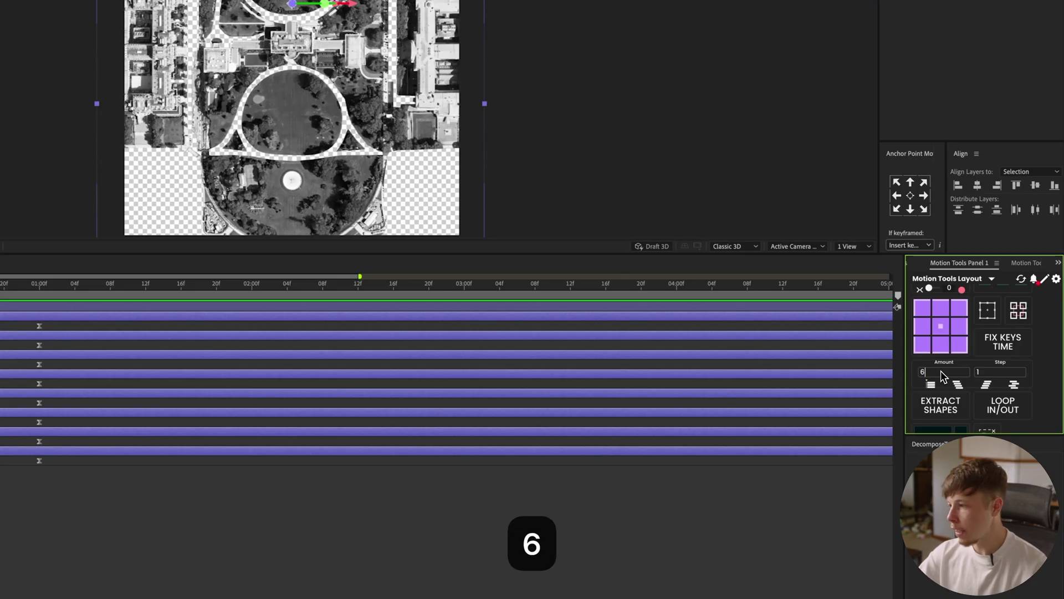
{"action": "left_click", "coordinate": [1014, 385]}
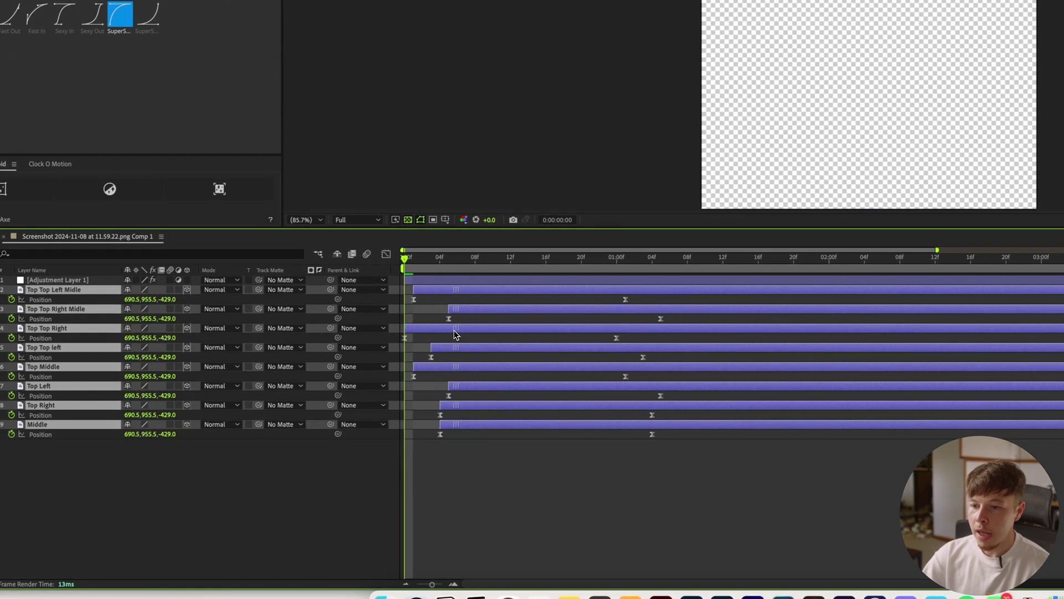
{"action": "left_click_drag", "start_coordinate": [409, 268], "coordinate": [510, 267]}
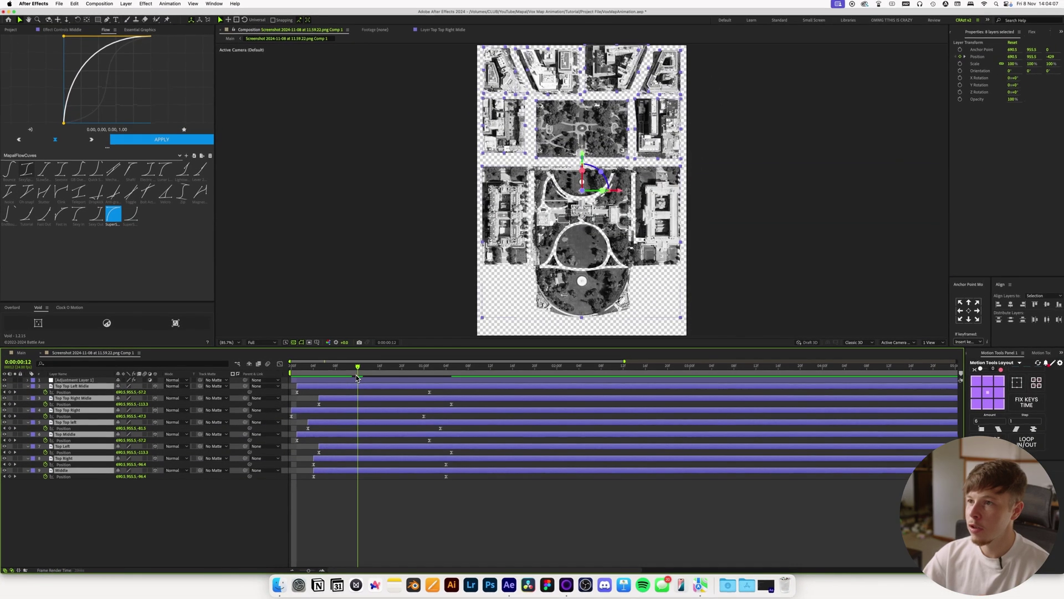
{"action": "left_click_drag", "start_coordinate": [357, 378], "coordinate": [302, 378]}
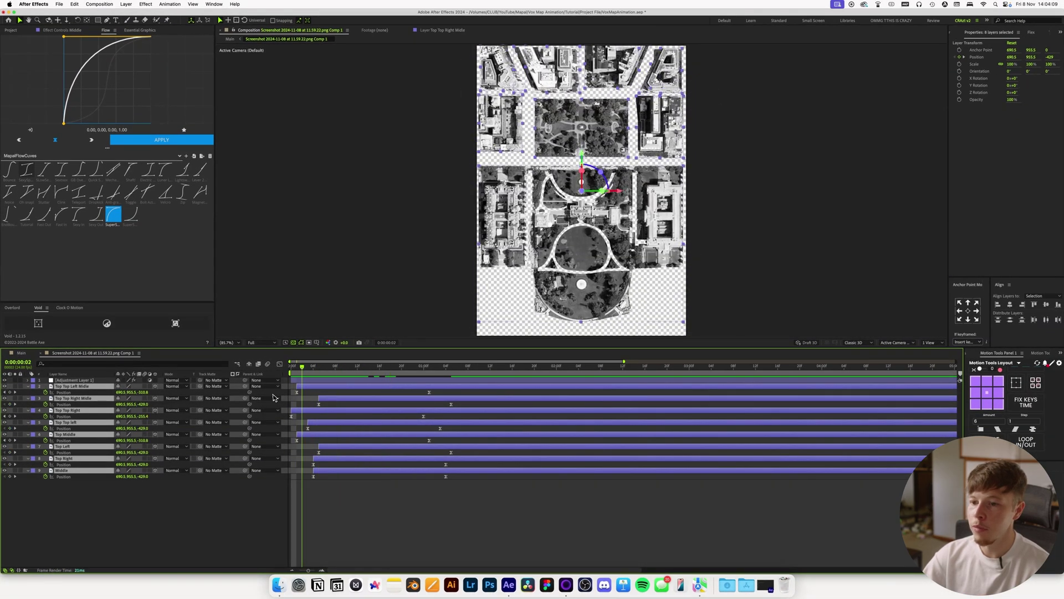
{"action": "left_click", "coordinate": [377, 505]}
{"action": "key", "text": "space"}
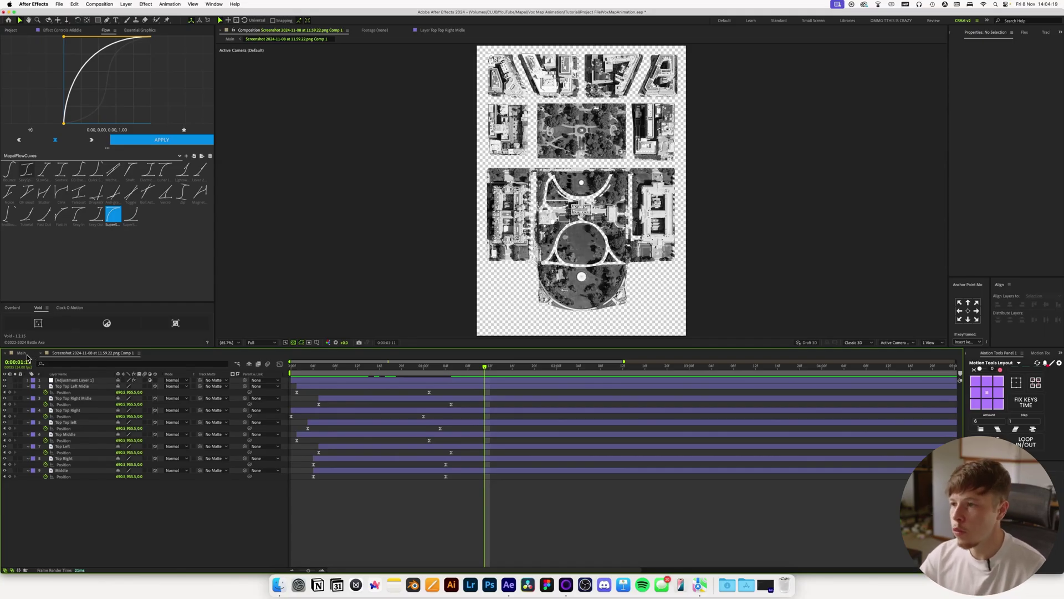
Step: In the Main composition, enable Collapse Transformations on the map pre-comp layer and preview the block animation
{"action": "left_click", "coordinate": [37, 353]}
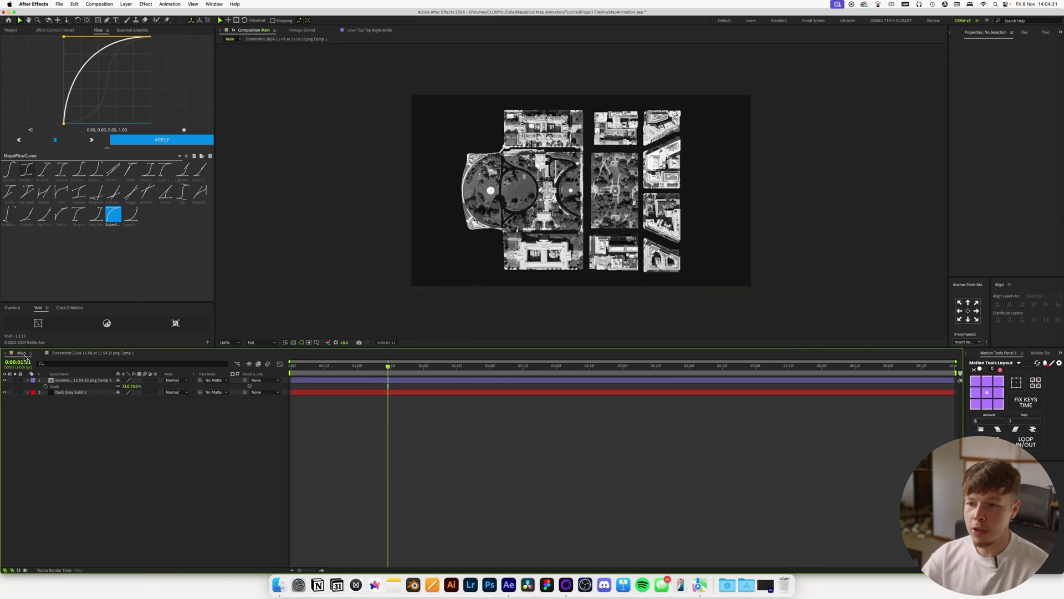
{"action": "left_click_drag", "start_coordinate": [392, 367], "coordinate": [237, 366]}
{"action": "key", "text": "space"}
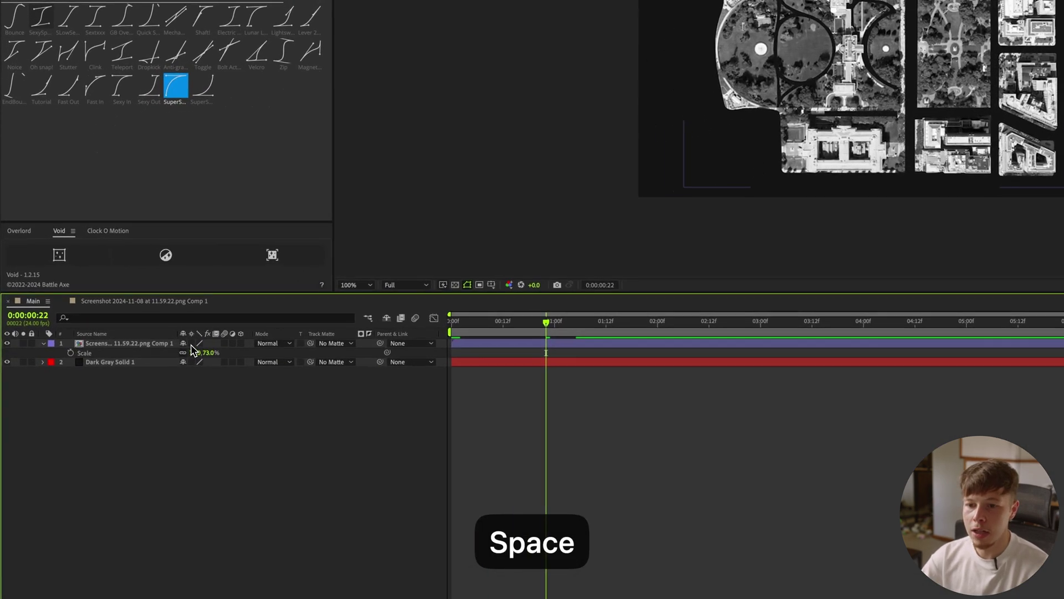
{"action": "left_click", "coordinate": [135, 373]}
{"action": "left_click_drag", "start_coordinate": [367, 359], "coordinate": [270, 358]}
{"action": "key", "text": "space"}
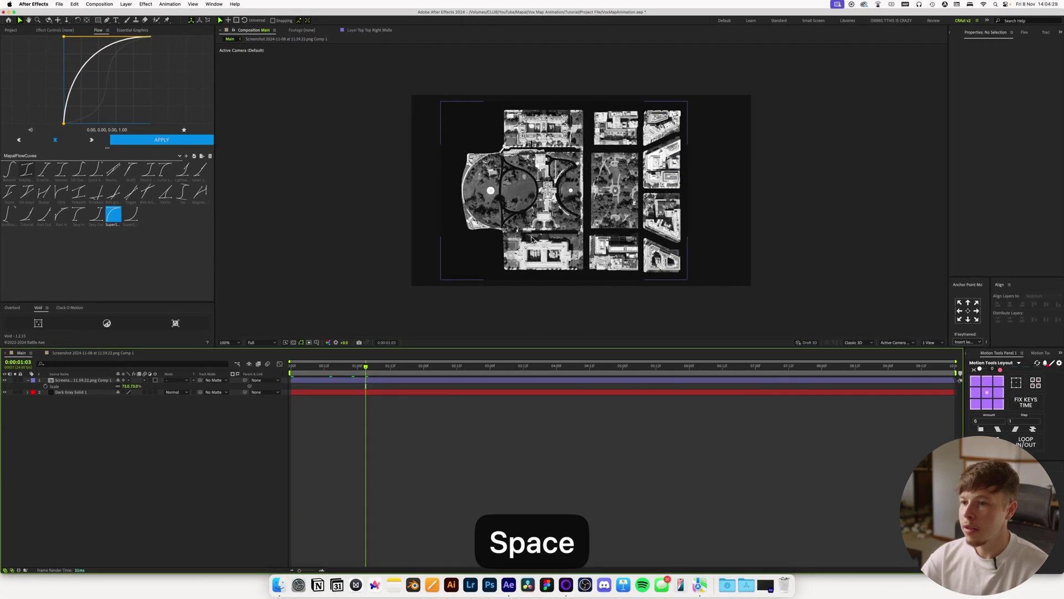
{"action": "left_click", "coordinate": [298, 367]}
{"action": "left_click_drag", "start_coordinate": [298, 369], "coordinate": [321, 367]}
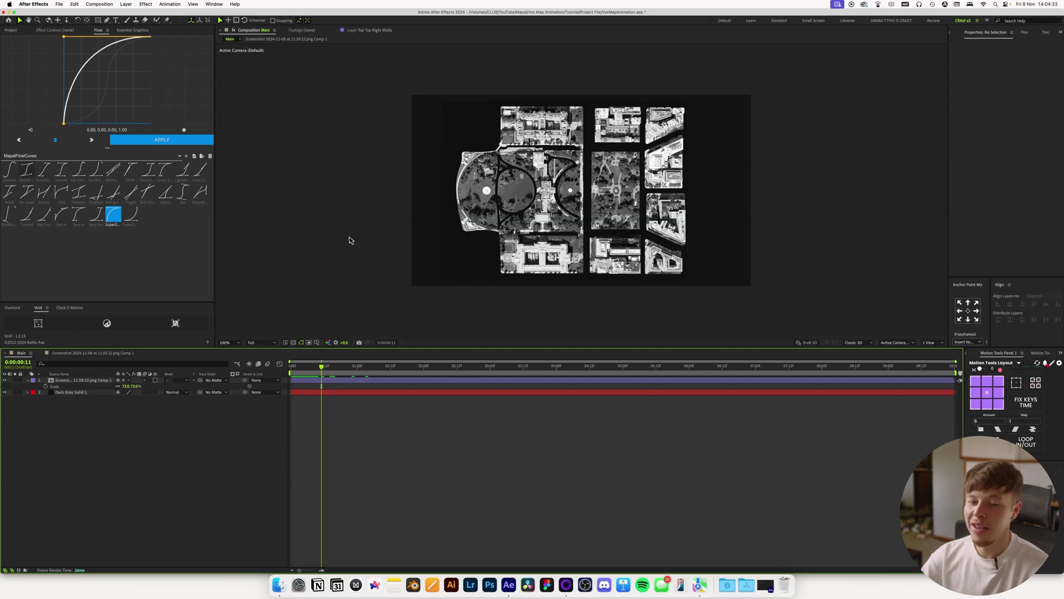
Step: Inside the map pre-comp, hide the adjustment layer and copy its Lumetri Color effect
{"action": "left_click", "coordinate": [79, 354]}
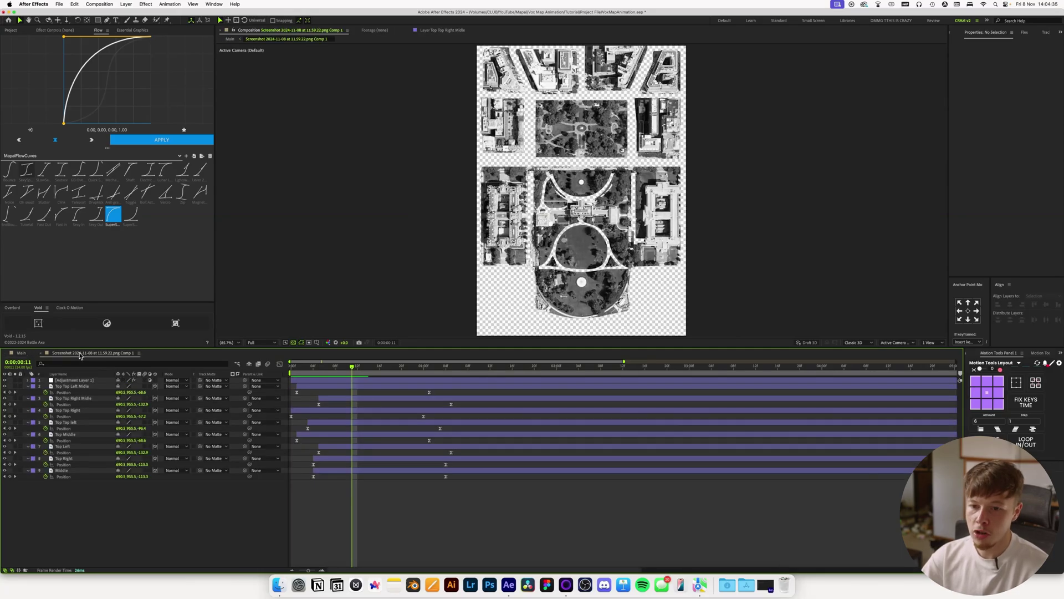
{"action": "left_click", "coordinate": [59, 381]}
{"action": "left_click", "coordinate": [5, 381]}
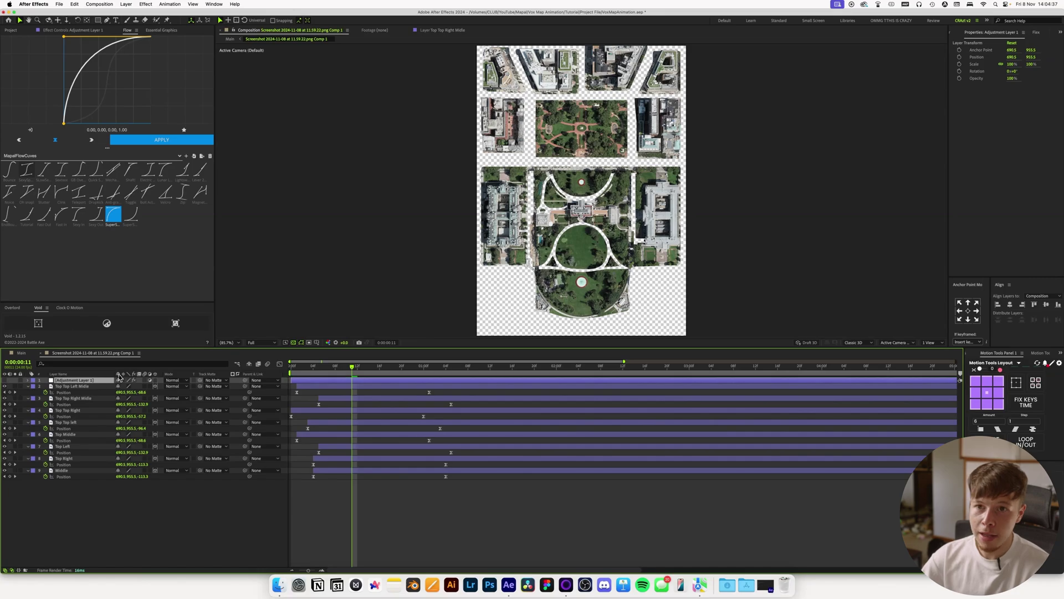
{"action": "left_click", "coordinate": [44, 31]}
{"action": "left_click", "coordinate": [51, 48]}
{"action": "key", "text": "super+c"}
{"action": "left_click", "coordinate": [13, 30]}
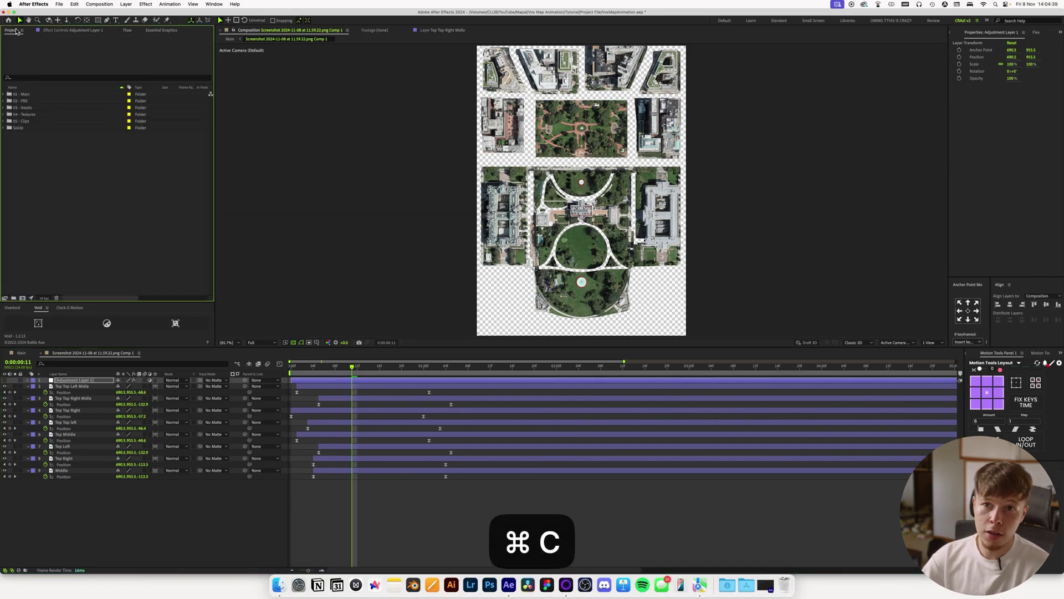
Step: Paste the Lumetri Color effect onto the map pre-comp layer in Main and preview the graded animation
{"action": "left_click", "coordinate": [28, 353]}
{"action": "left_click", "coordinate": [67, 381]}
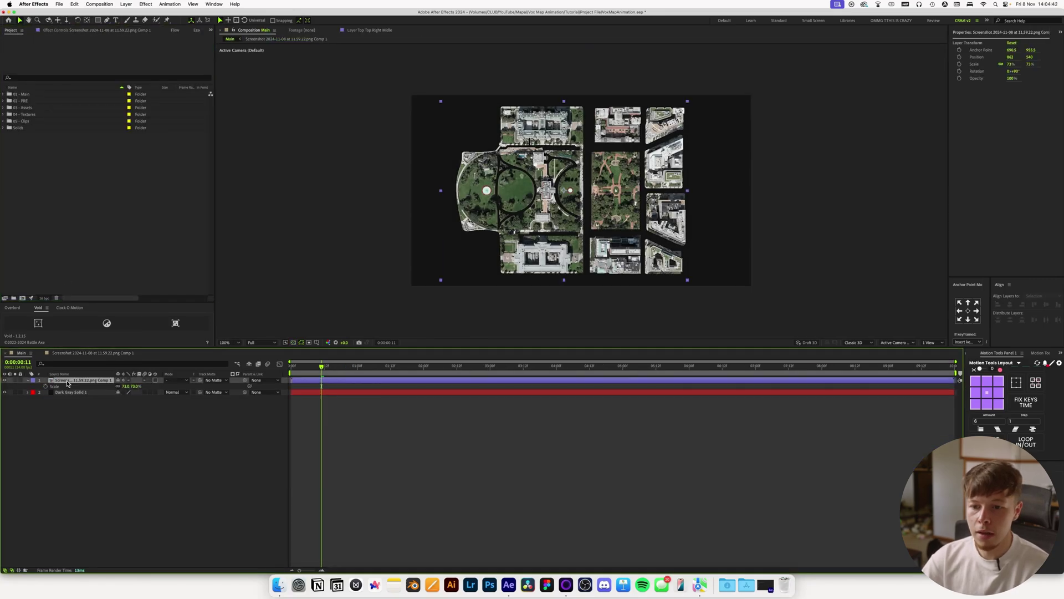
{"action": "key", "text": "super+v"}
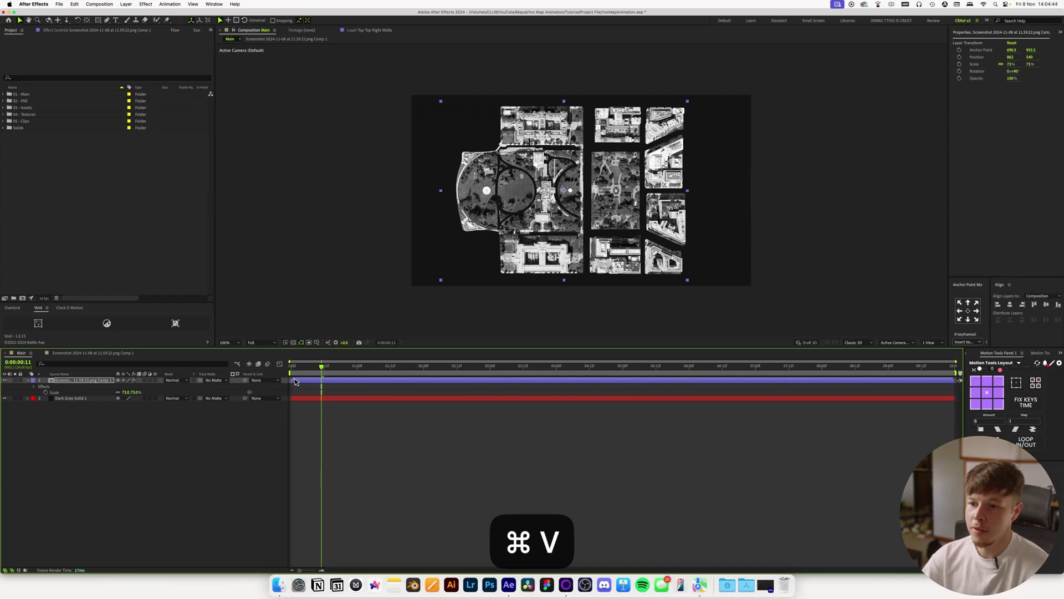
{"action": "key", "text": "Home"}
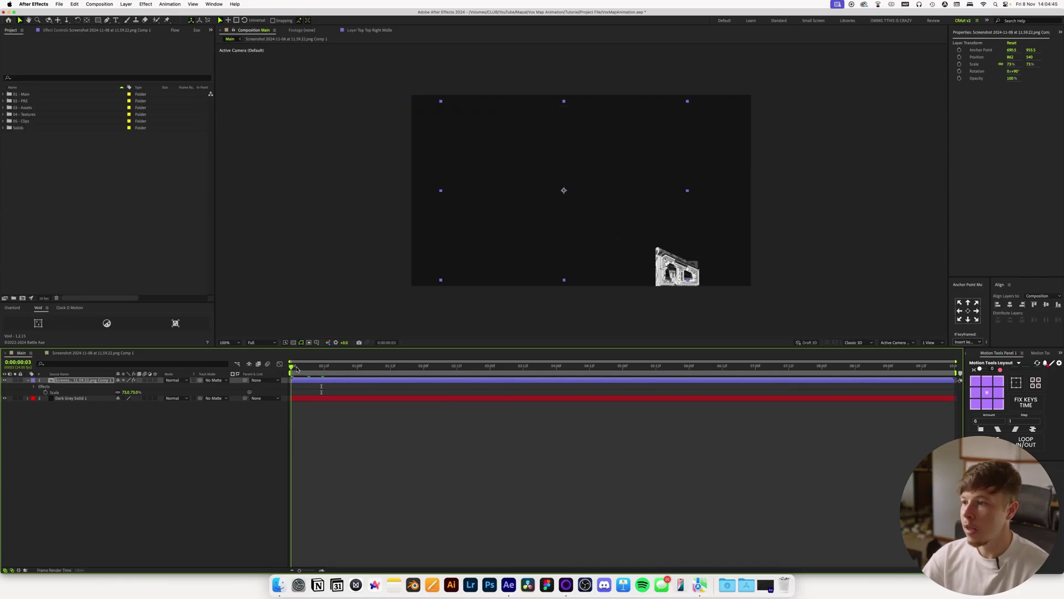
{"action": "left_click_drag", "start_coordinate": [297, 368], "coordinate": [322, 366]}
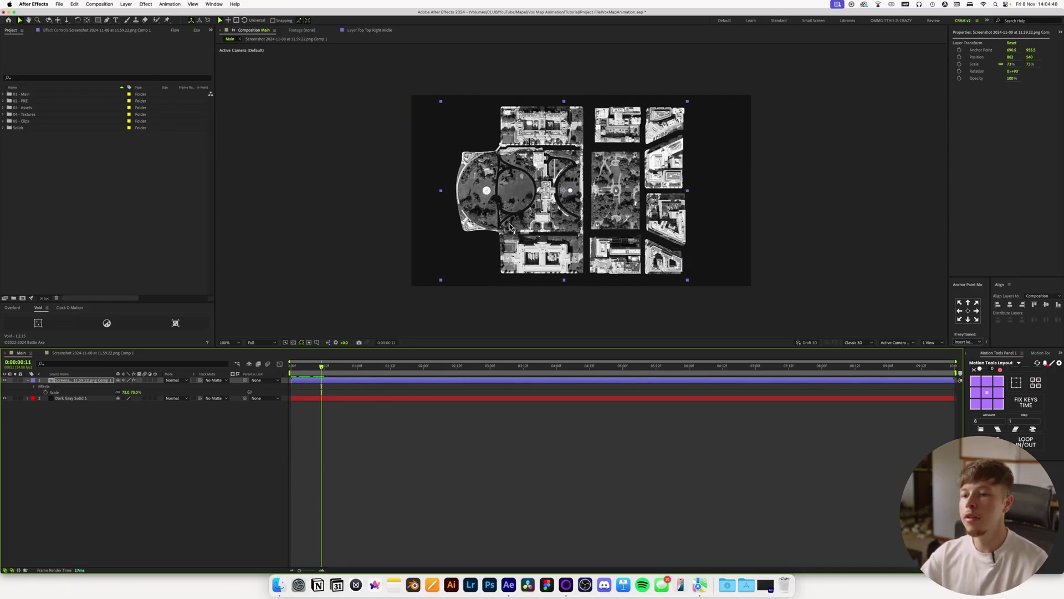
{"action": "left_click", "coordinate": [389, 442]}
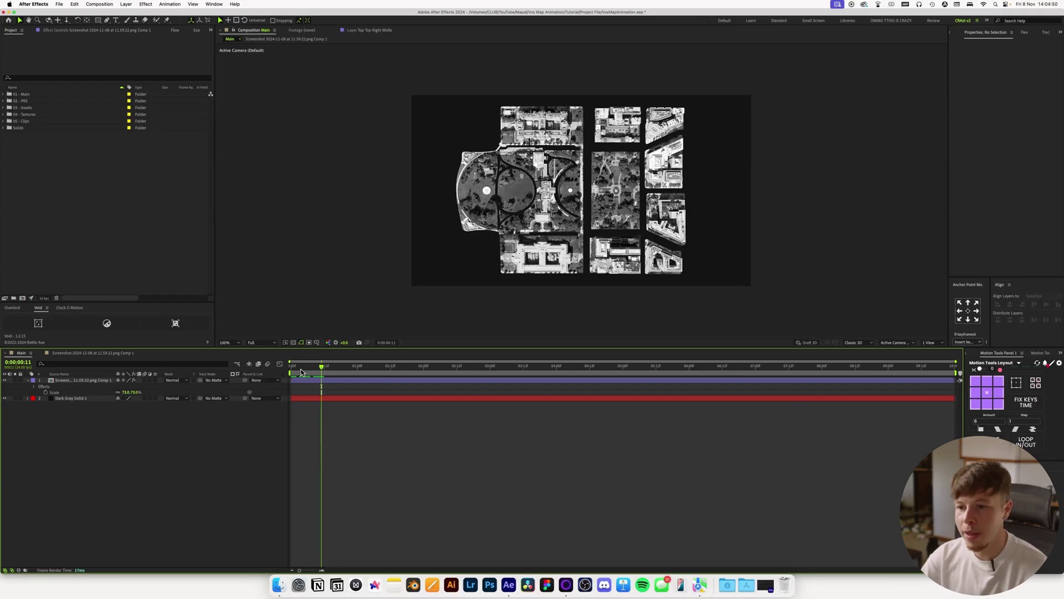
{"action": "key", "text": "space"}
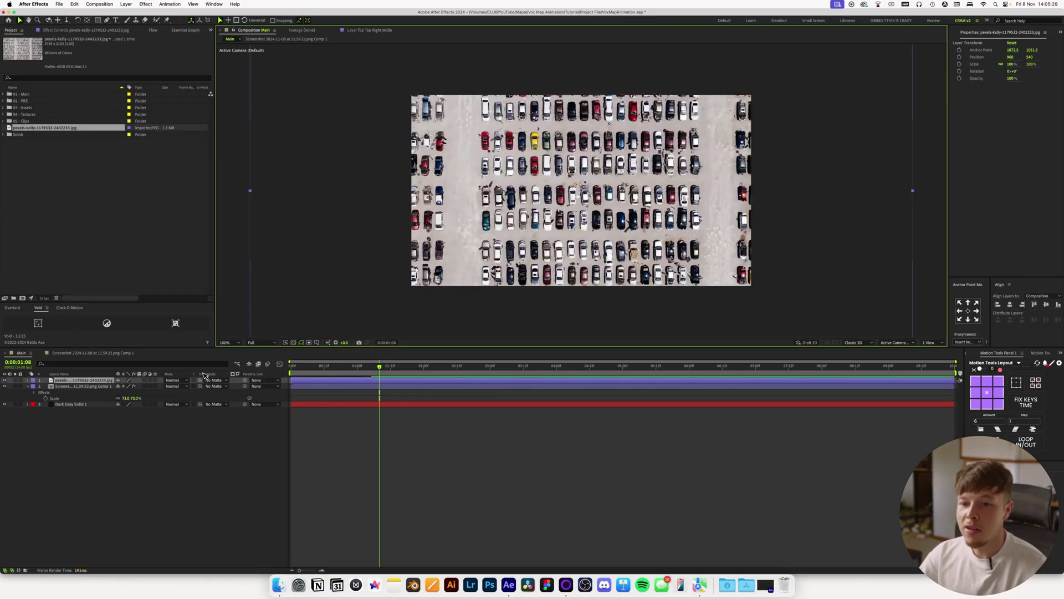
Step: Reposition the car-park photo in Main to about 1009, 180 to bring other rows of cars into view
{"action": "key", "text": "s"}
{"action": "scroll", "coordinate": [463, 277], "scroll_direction": "up", "scroll_amount": 1}
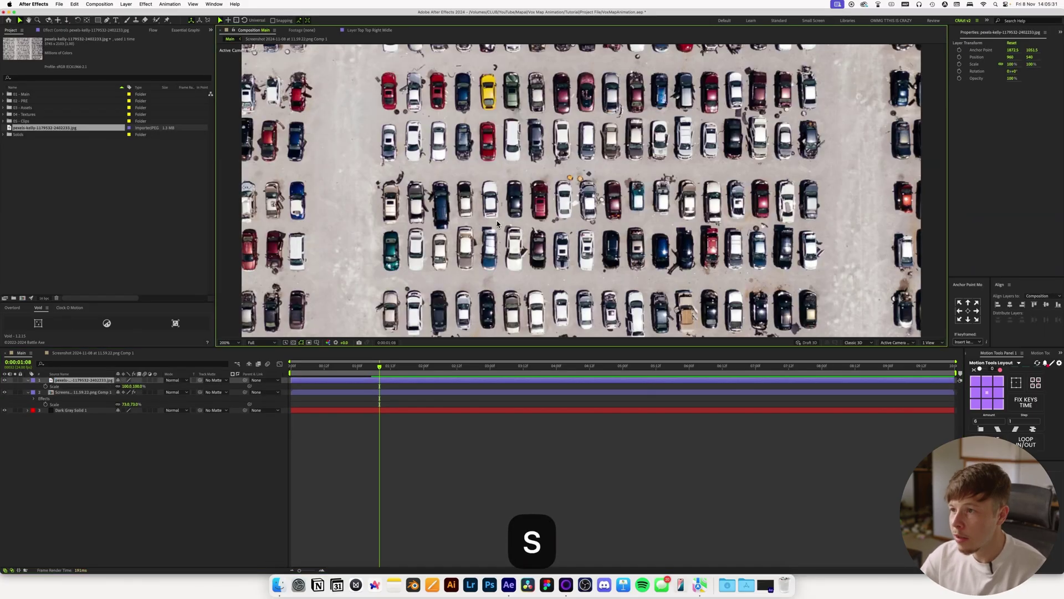
{"action": "left_click_drag", "start_coordinate": [609, 111], "coordinate": [528, 172]}
{"action": "left_click_drag", "start_coordinate": [433, 259], "coordinate": [490, 201]}
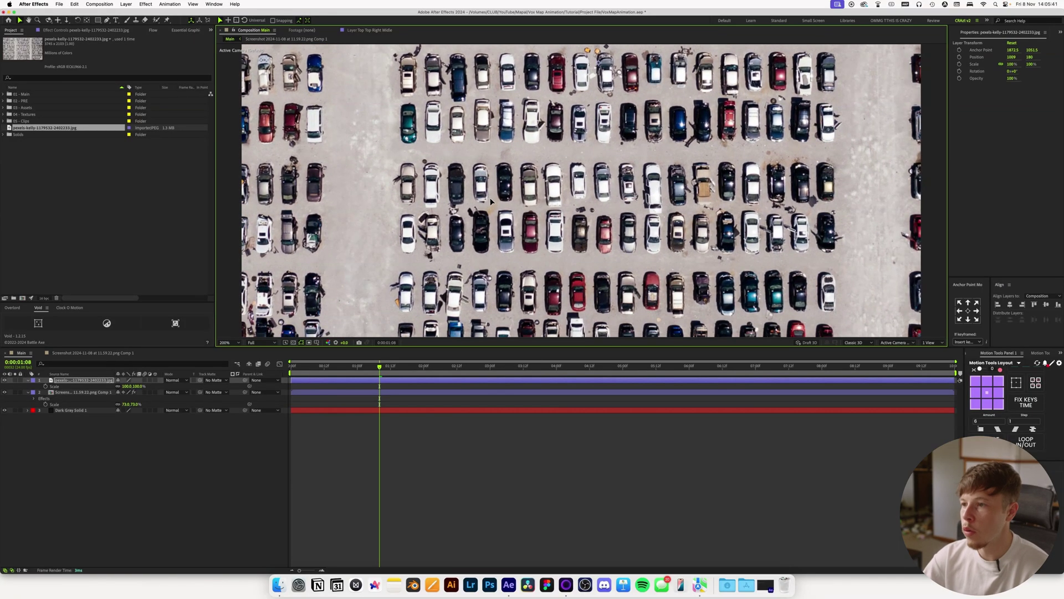
Step: Draw a closed Pen tool mask around the white car between the dark red and the brown-black car in the car-park photo
{"action": "scroll", "coordinate": [490, 201], "scroll_direction": "up", "scroll_amount": 1}
{"action": "key", "text": "space"}
{"action": "left_click_drag", "start_coordinate": [439, 241], "coordinate": [487, 238]}
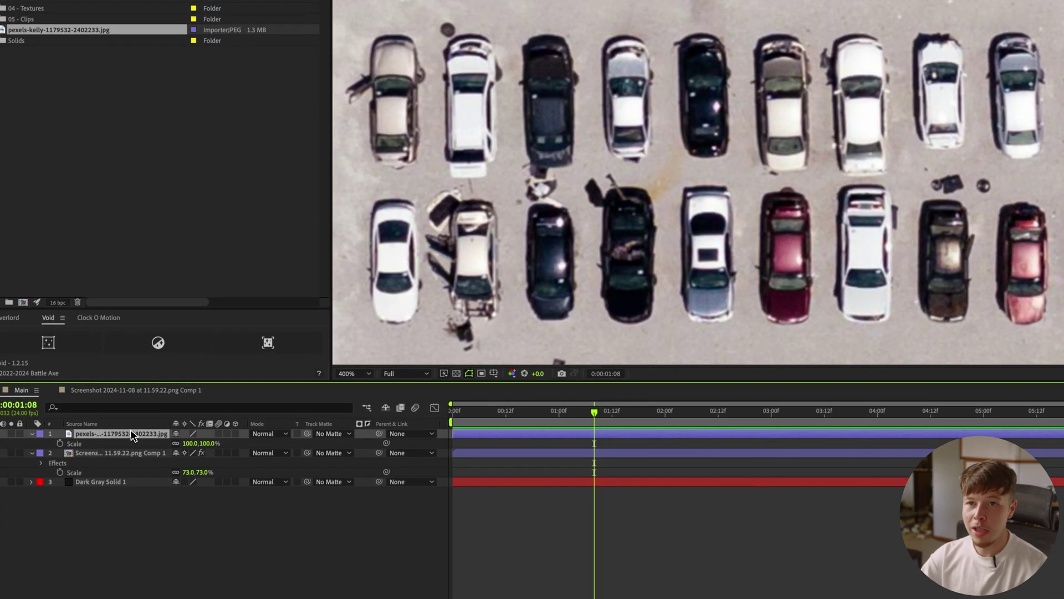
{"action": "key", "text": "g"}
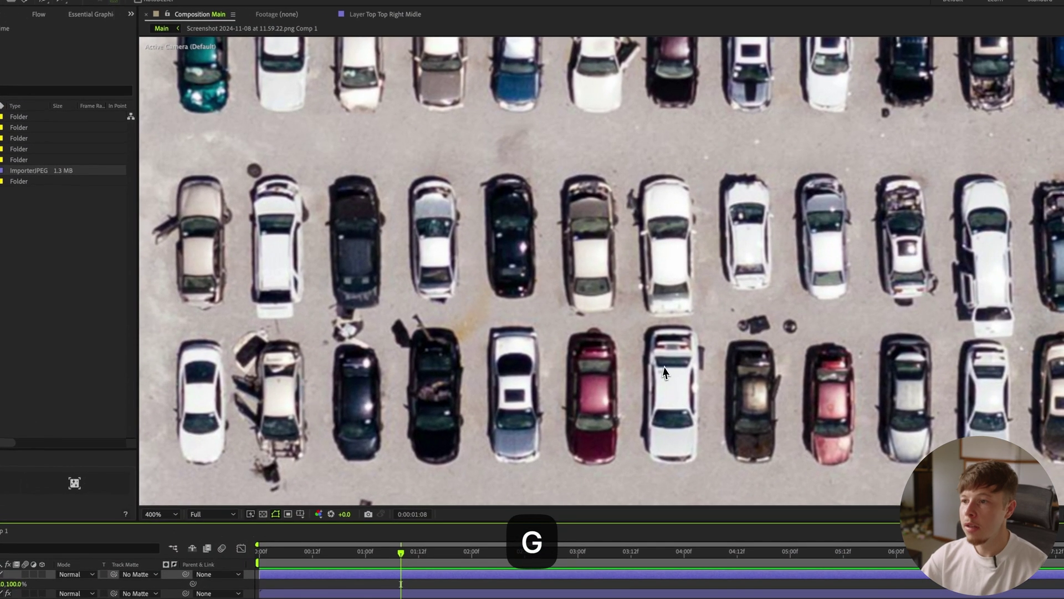
{"action": "key", "text": "space"}
{"action": "left_click_drag", "start_coordinate": [615, 361], "coordinate": [599, 337]}
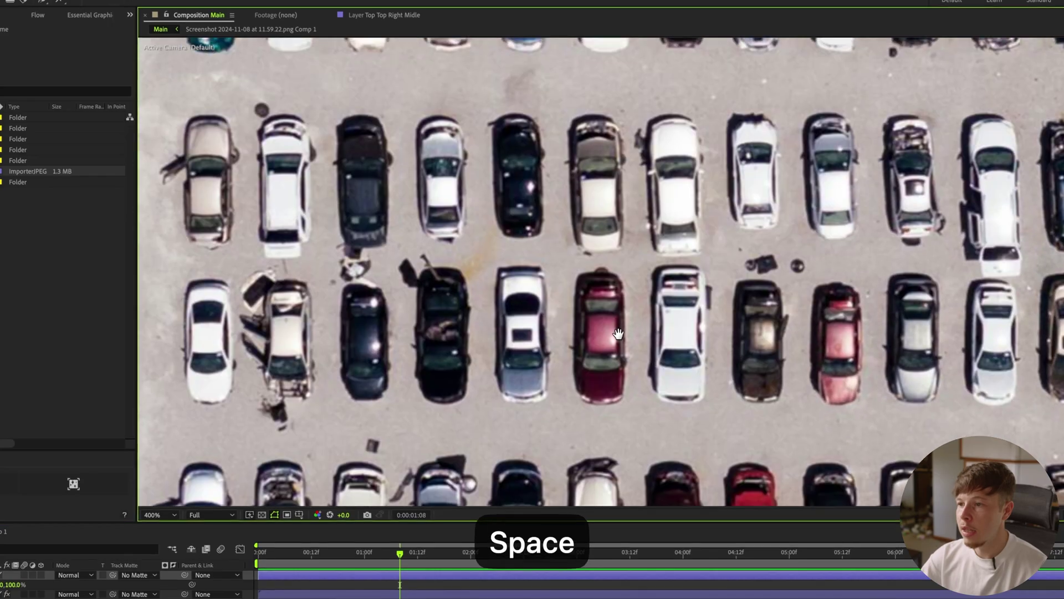
{"action": "scroll", "coordinate": [600, 338], "scroll_direction": "up", "scroll_amount": 1}
{"action": "key", "text": "space"}
{"action": "left_click_drag", "start_coordinate": [522, 361], "coordinate": [639, 258]}
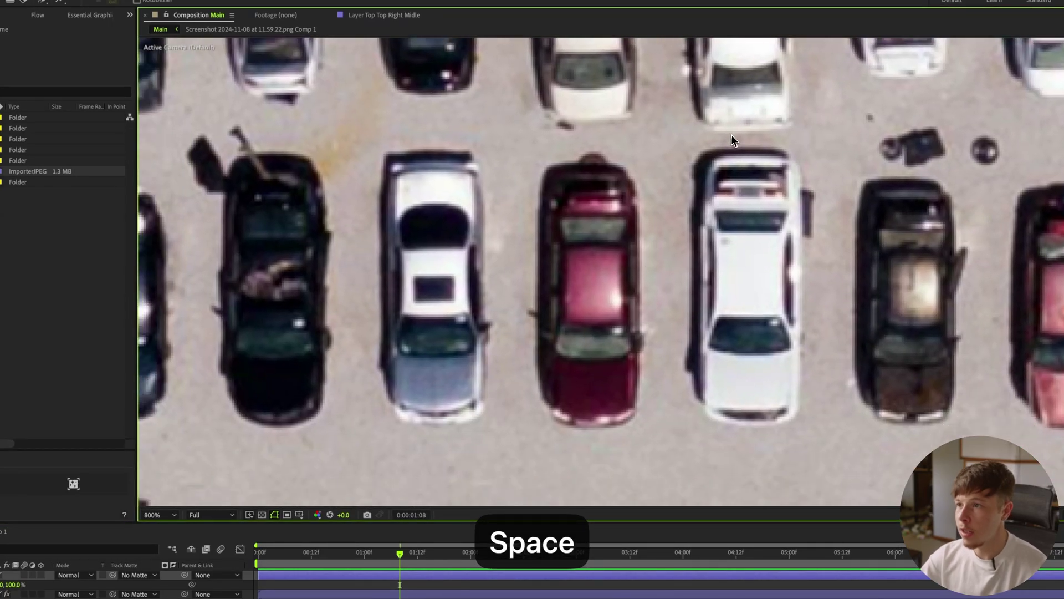
{"action": "left_click", "coordinate": [720, 157]}
{"action": "left_click", "coordinate": [767, 156]}
{"action": "left_click", "coordinate": [794, 158]}
{"action": "left_click", "coordinate": [802, 185]}
{"action": "left_click", "coordinate": [607, 276]}
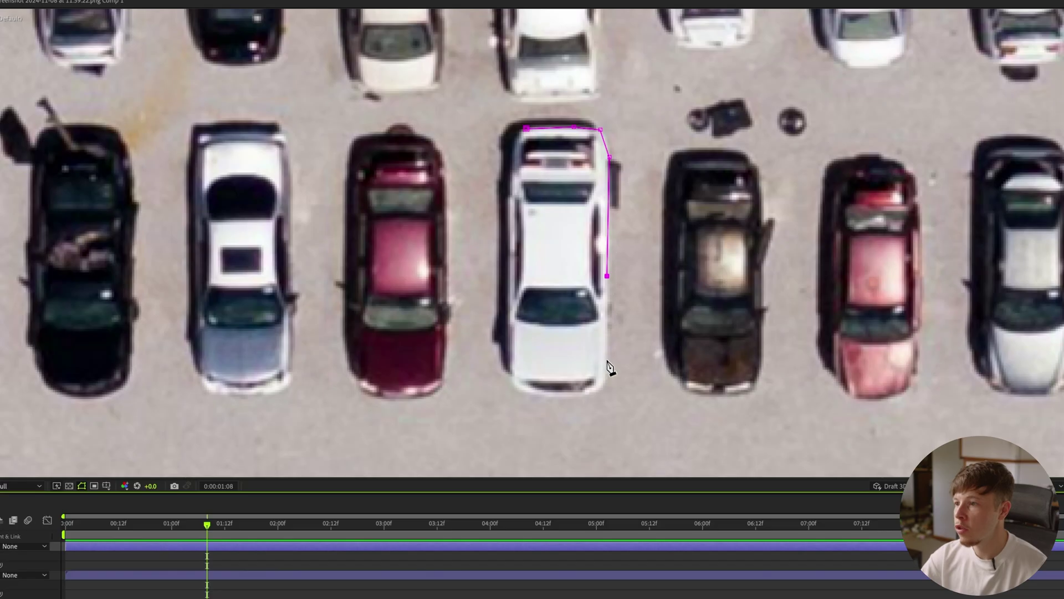
{"action": "left_click", "coordinate": [536, 394]}
{"action": "left_click", "coordinate": [514, 382]}
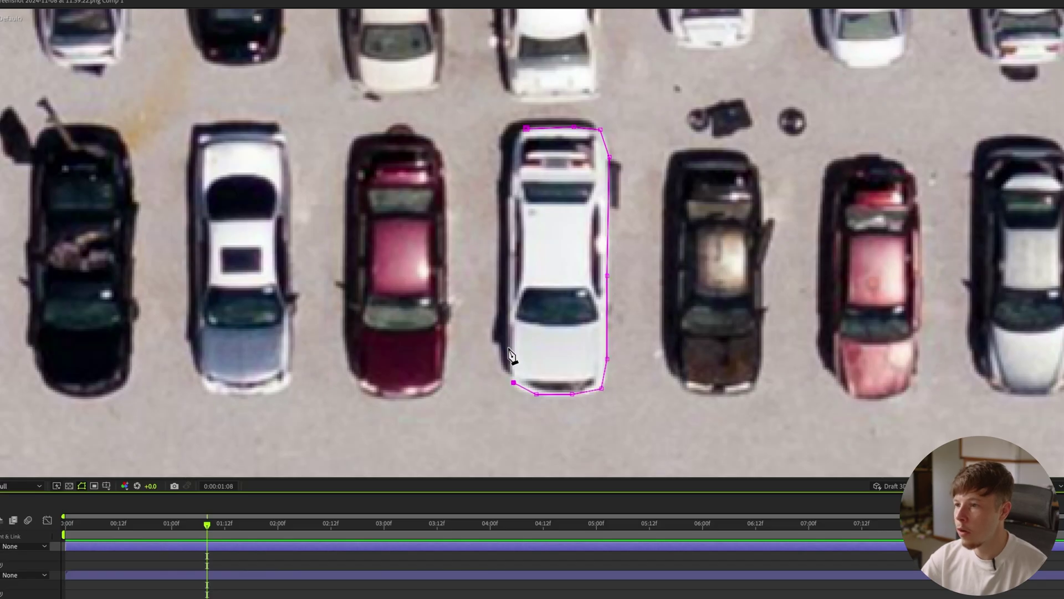
{"action": "left_click", "coordinate": [511, 173]}
{"action": "left_click", "coordinate": [517, 142]}
{"action": "left_click", "coordinate": [526, 128]}
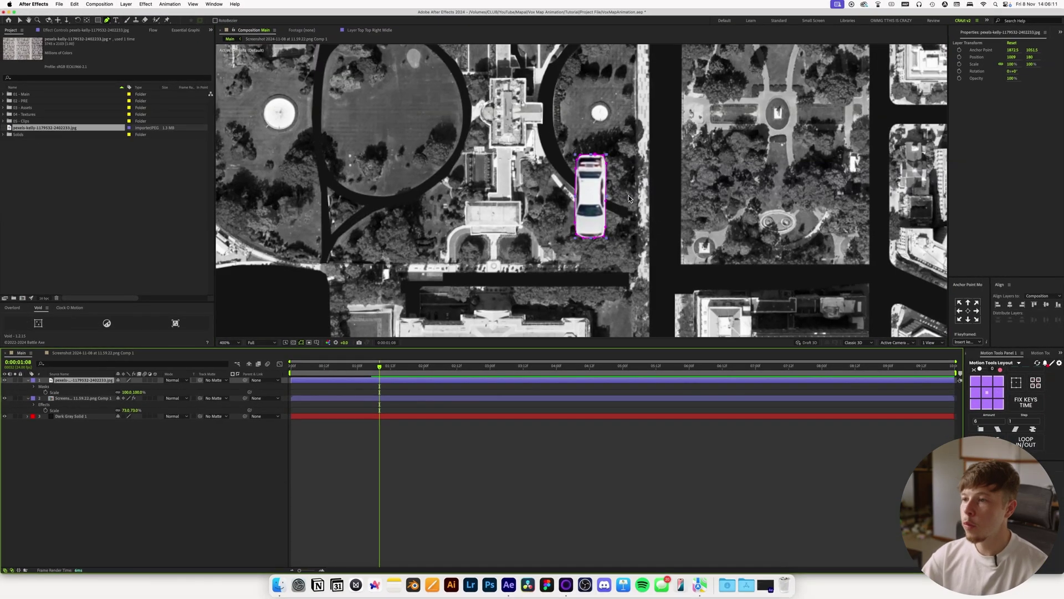
Step: Move the masked car layer's anchor point to the centre of the white car
{"action": "key", "text": "period"}
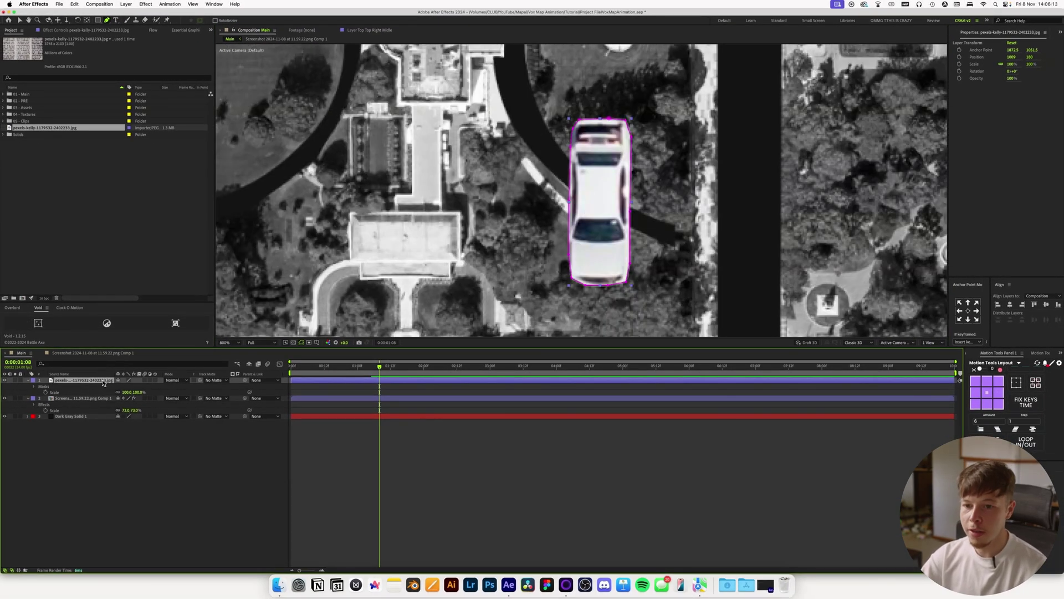
{"action": "key", "text": "y"}
{"action": "key", "text": "comma"}
{"action": "key", "text": "comma"}
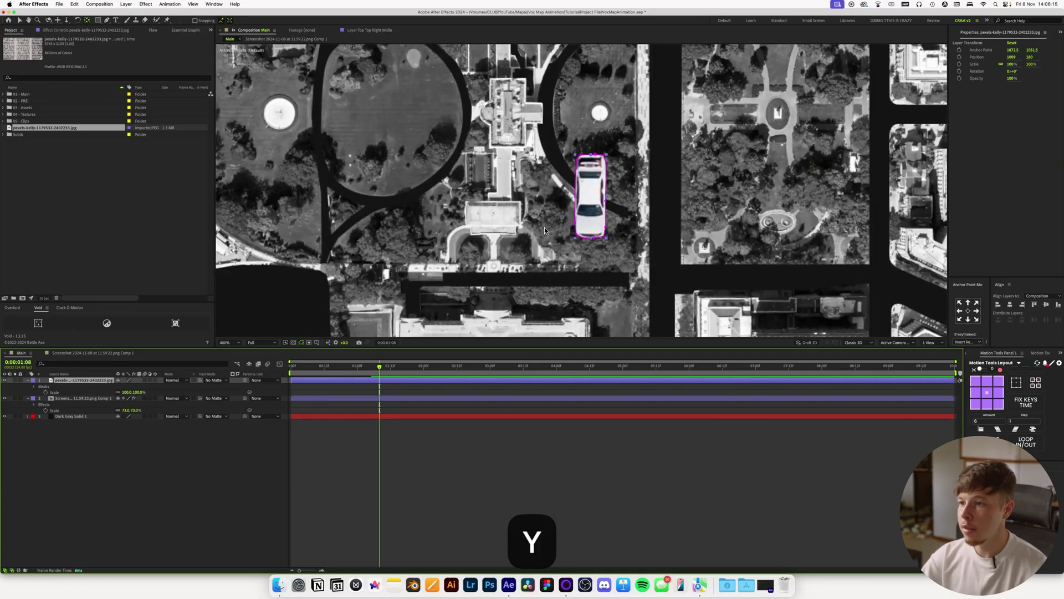
{"action": "scroll", "coordinate": [585, 188], "scroll_direction": "down", "scroll_amount": 2}
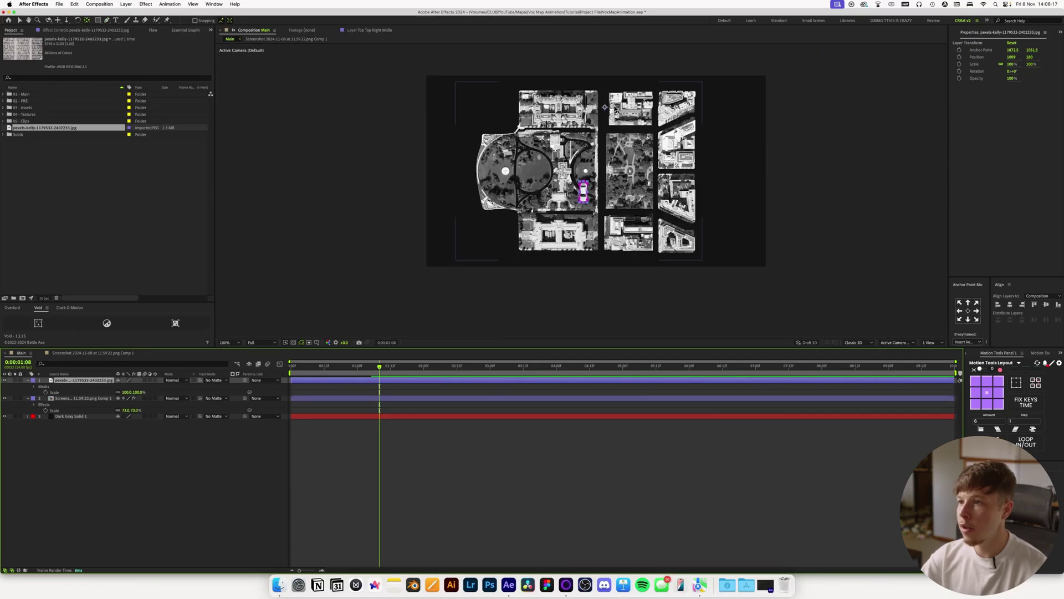
{"action": "left_click", "coordinate": [583, 192]}
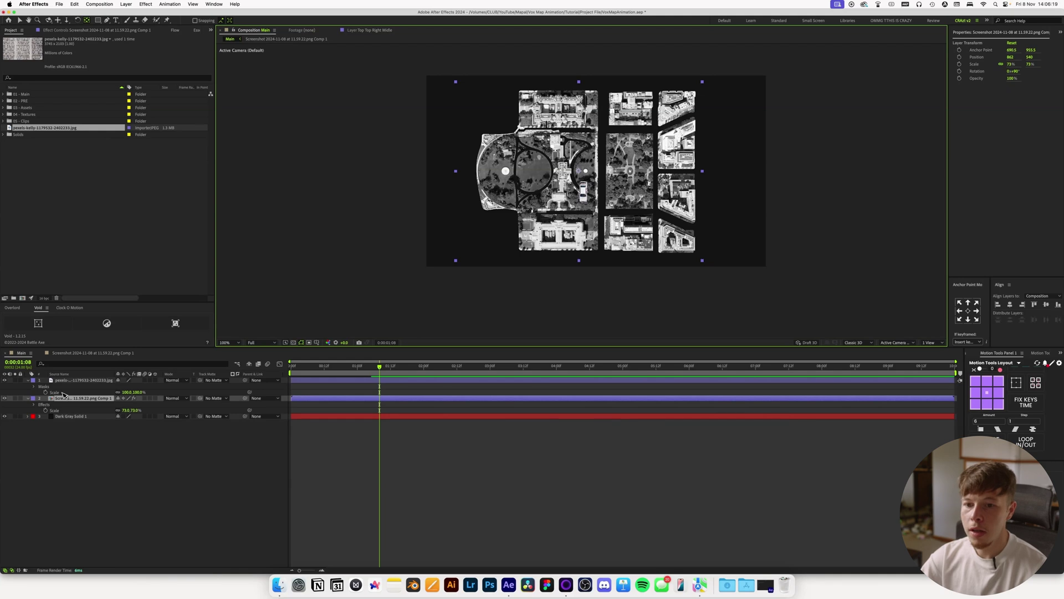
{"action": "left_click", "coordinate": [76, 382]}
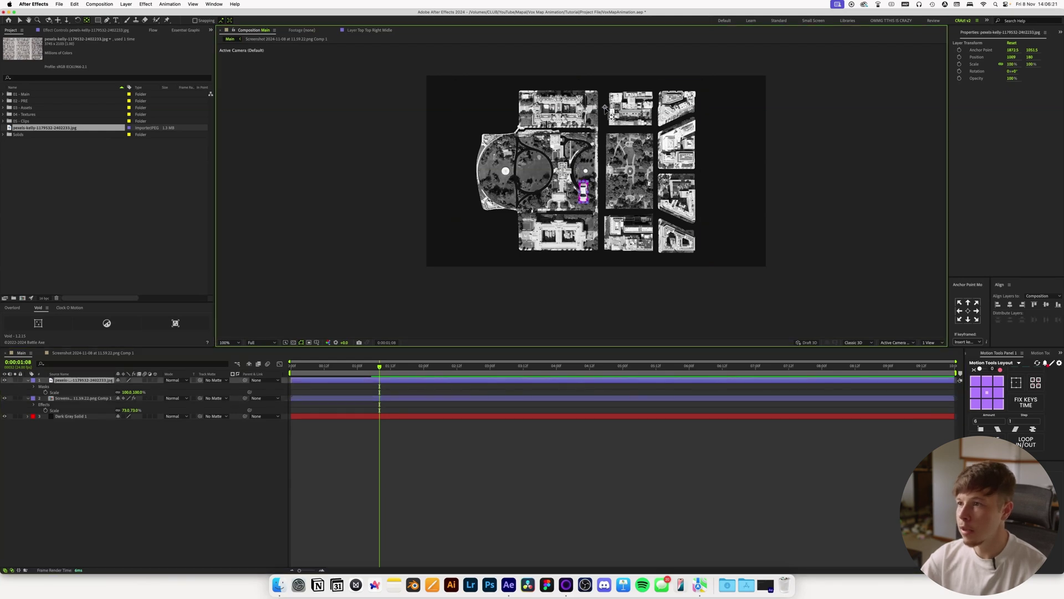
{"action": "key", "text": "y"}
{"action": "scroll", "coordinate": [745, 303], "scroll_direction": "up", "scroll_amount": 2}
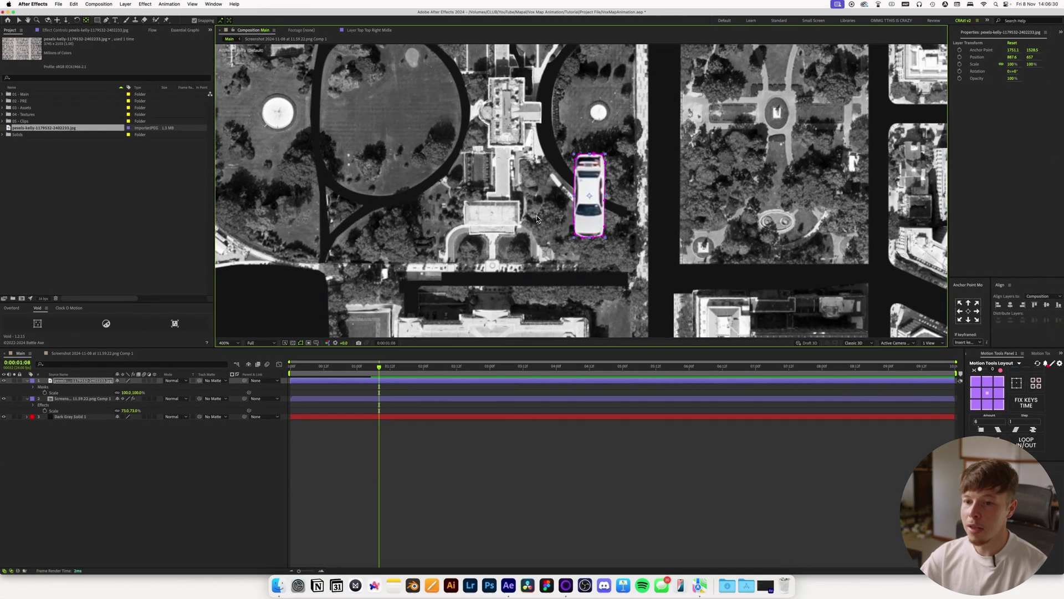
Step: Rename the masked white car layer as Car 1
{"action": "key", "text": "Return"}
{"action": "type", "text": "Car 1"}
{"action": "key", "text": "Return"}
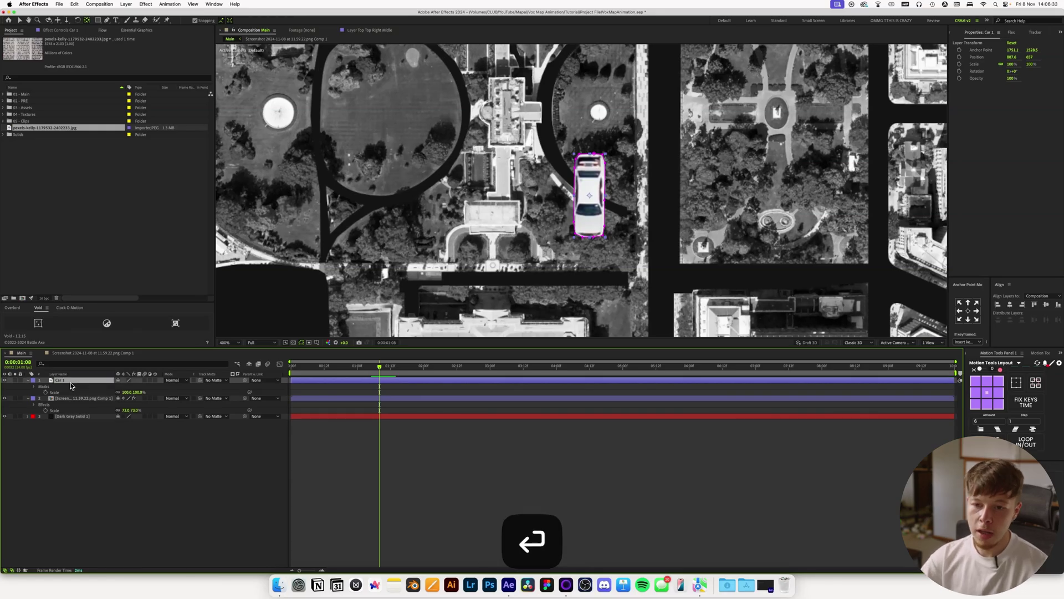
Step: Duplicate the Car 1 layer and delete the mask from the copy
{"action": "key", "text": "super+d"}
{"action": "key", "text": "m"}
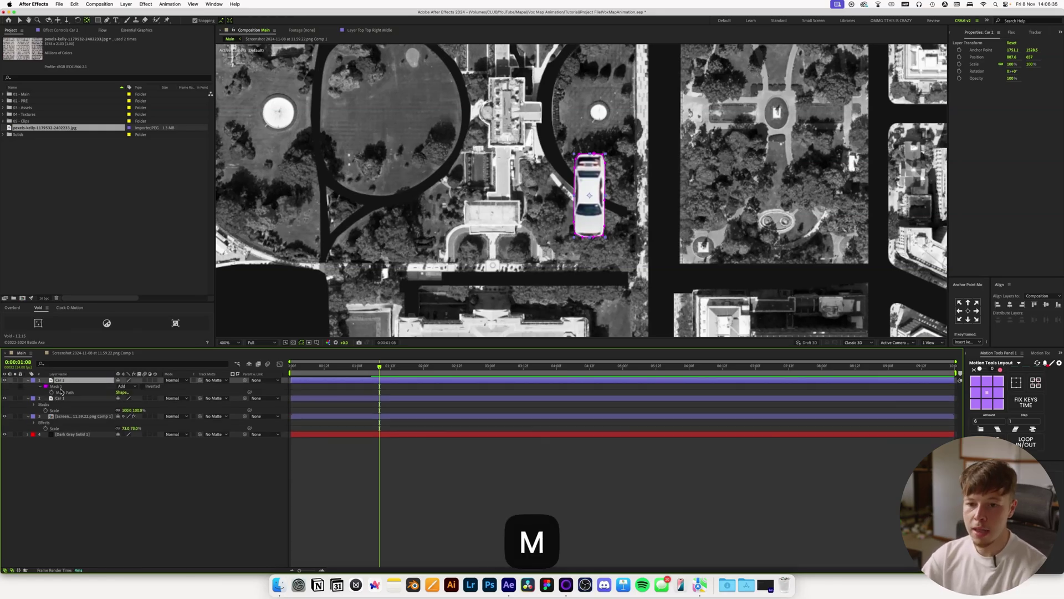
{"action": "left_click", "coordinate": [61, 391]}
{"action": "key", "text": "BackSpace"}
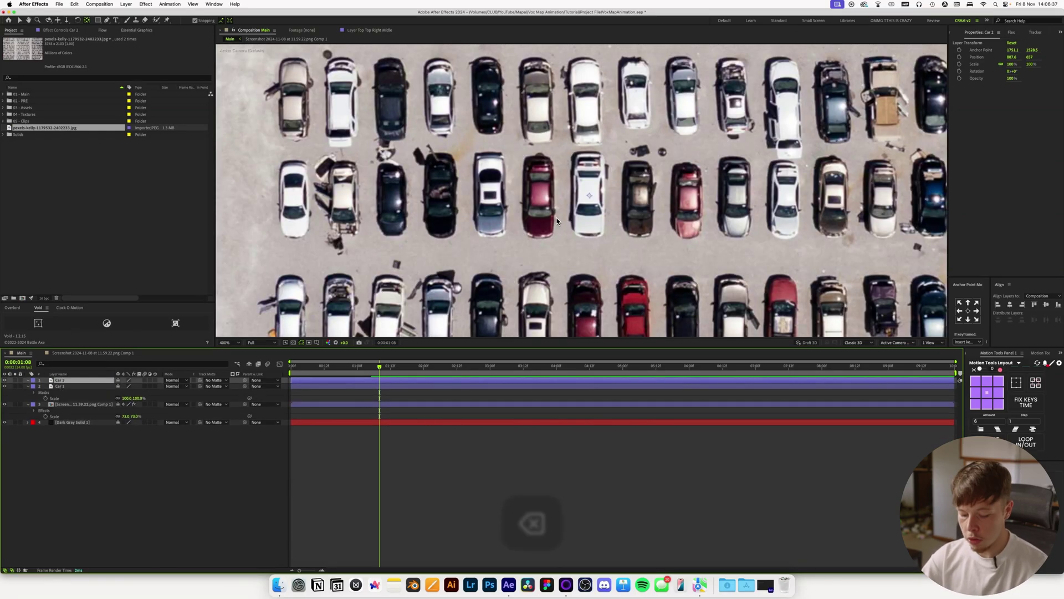
Step: Draw a closed Pen tool mask around the dark red car on Car 2 and centre the layer's anchor point on it
{"action": "key", "text": "g"}
{"action": "key", "text": "period"}
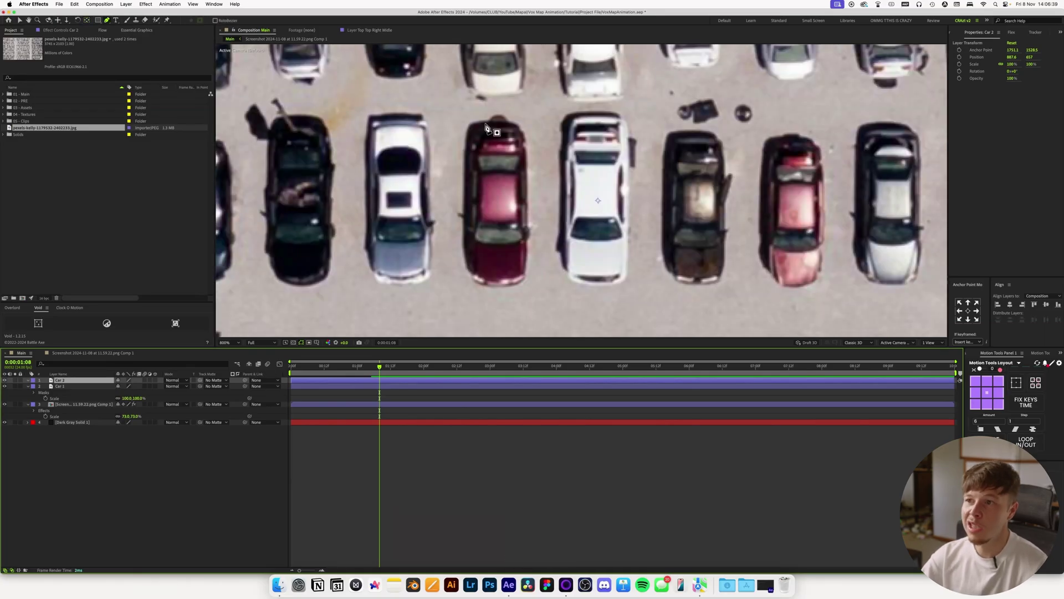
{"action": "left_click", "coordinate": [517, 125]}
{"action": "left_click", "coordinate": [525, 202]}
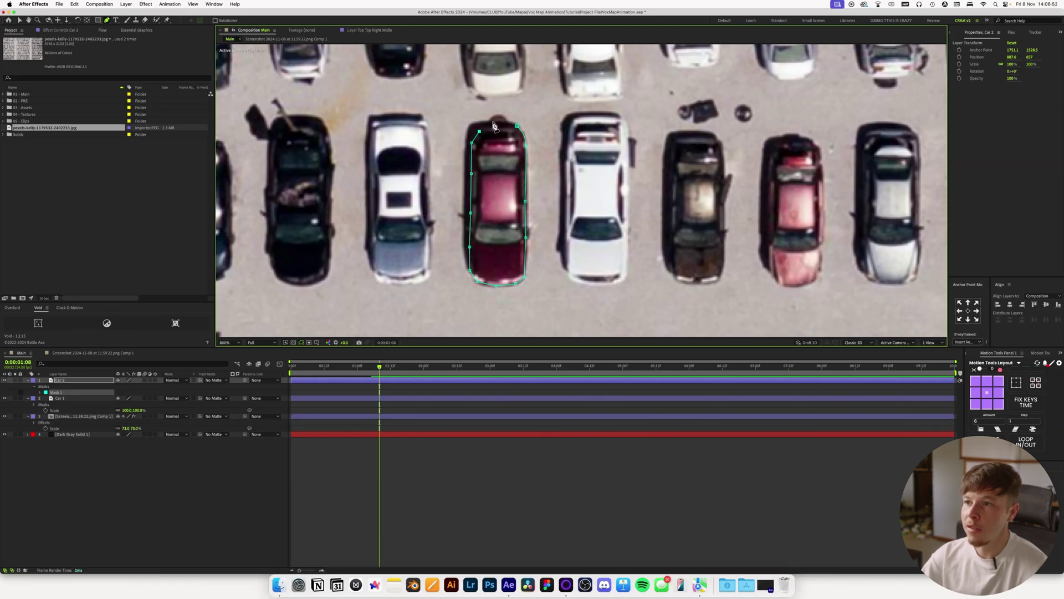
{"action": "left_click", "coordinate": [517, 127]}
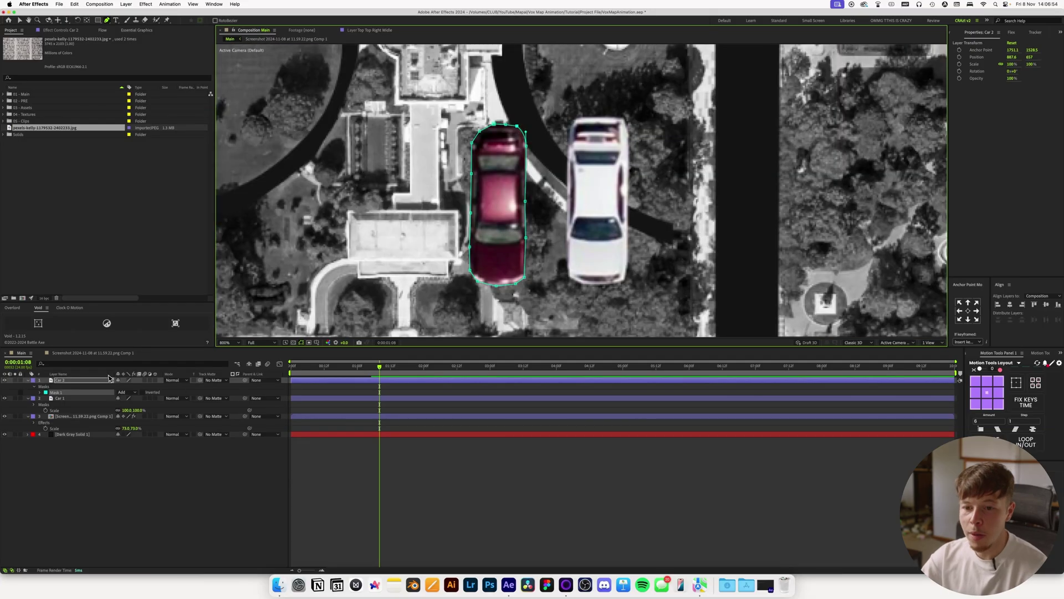
{"action": "left_click", "coordinate": [78, 382]}
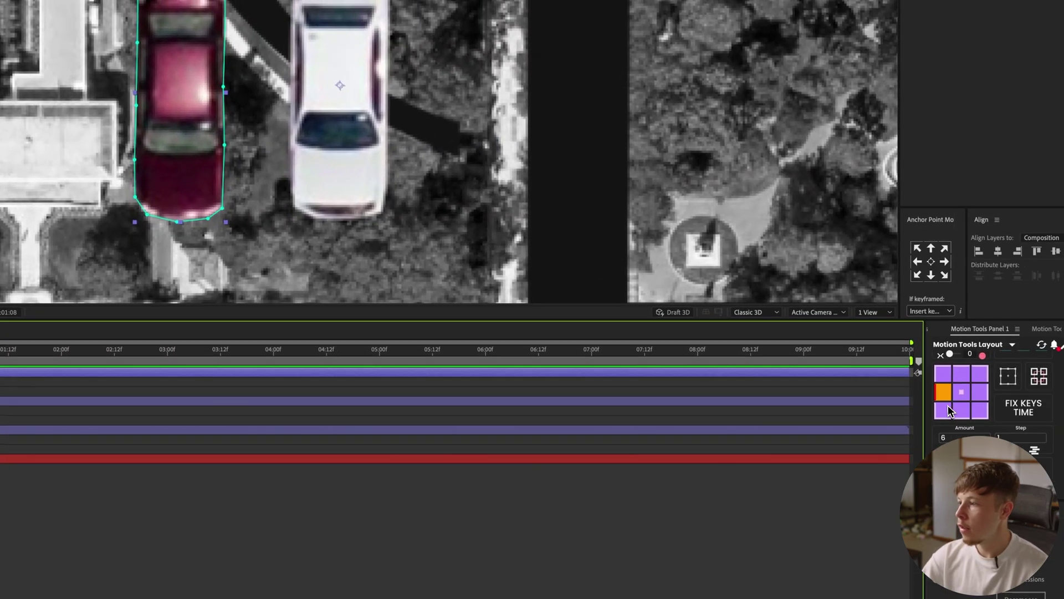
{"action": "left_click", "coordinate": [984, 391]}
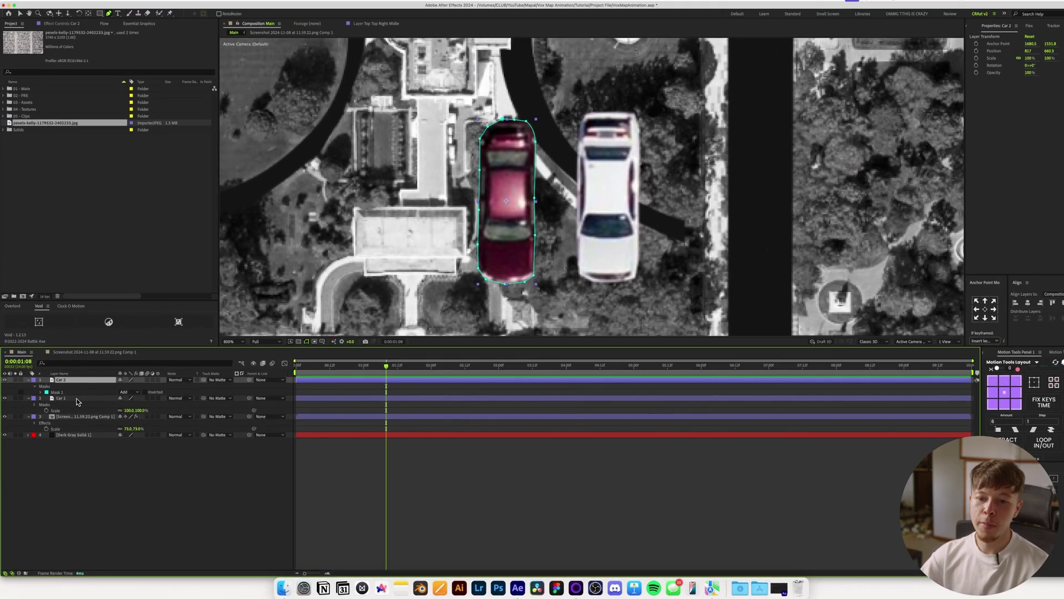
Step: Duplicate the Car 2 layer and mask a dark blue car with a white roof from the car-park photo in the copy
{"action": "key", "text": "super+d"}
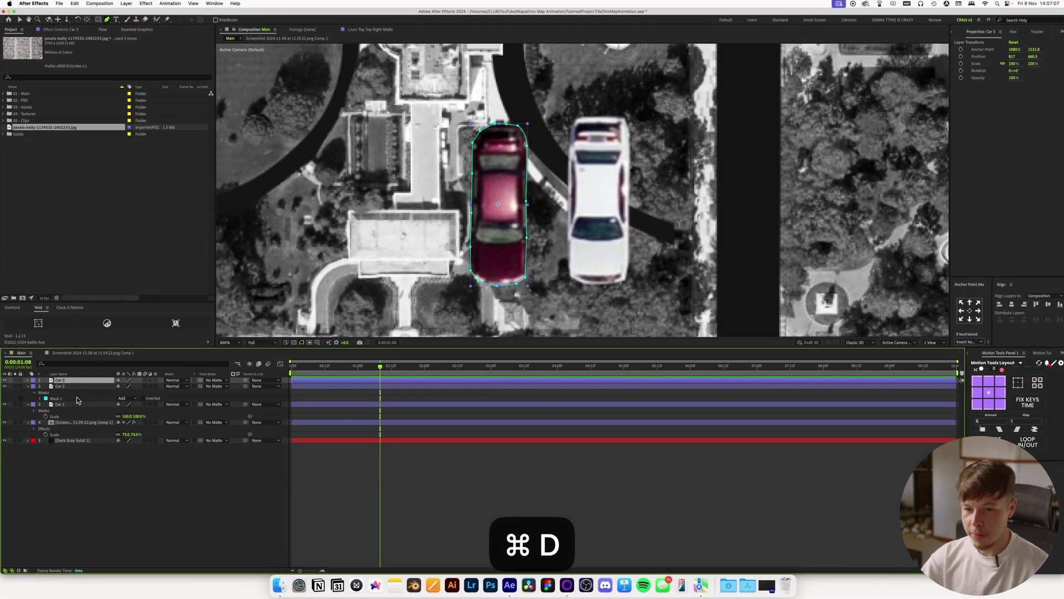
{"action": "key", "text": "m"}
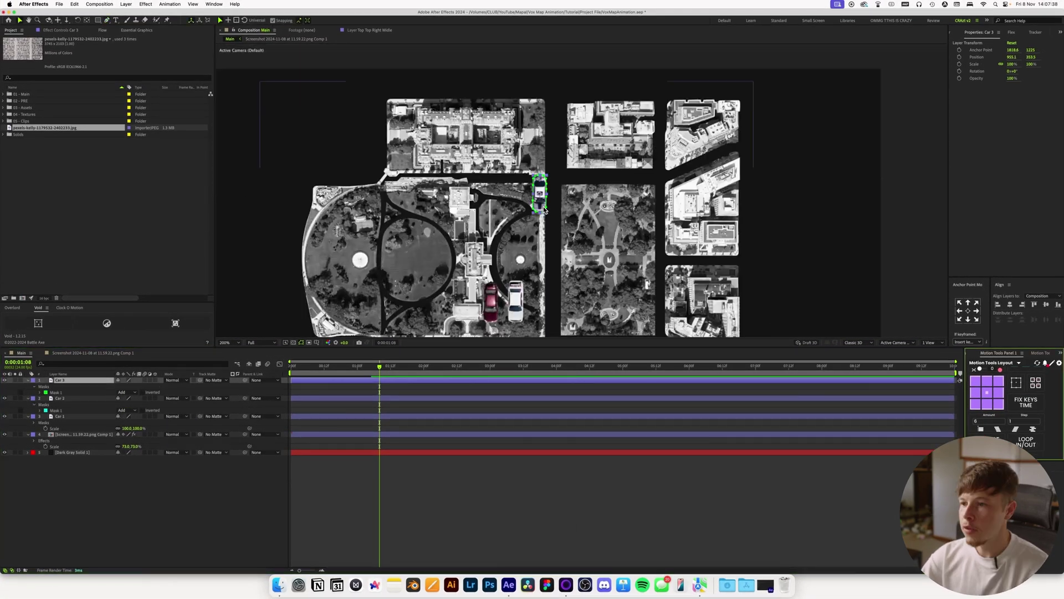
{"action": "key", "text": "space"}
{"action": "left_click_drag", "start_coordinate": [545, 208], "coordinate": [553, 134]}
{"action": "key", "text": "super+z"}
{"action": "key", "text": "space"}
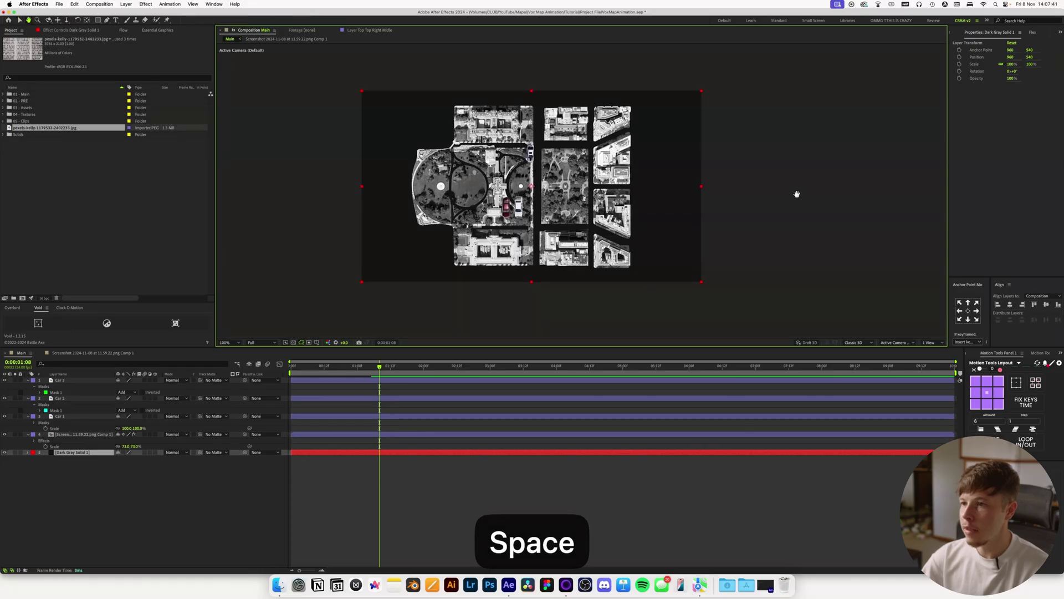
Step: Scale the Car 1, Car 2 and Car 3 layers together to 48%
{"action": "left_click_drag", "start_coordinate": [494, 207], "coordinate": [555, 223]}
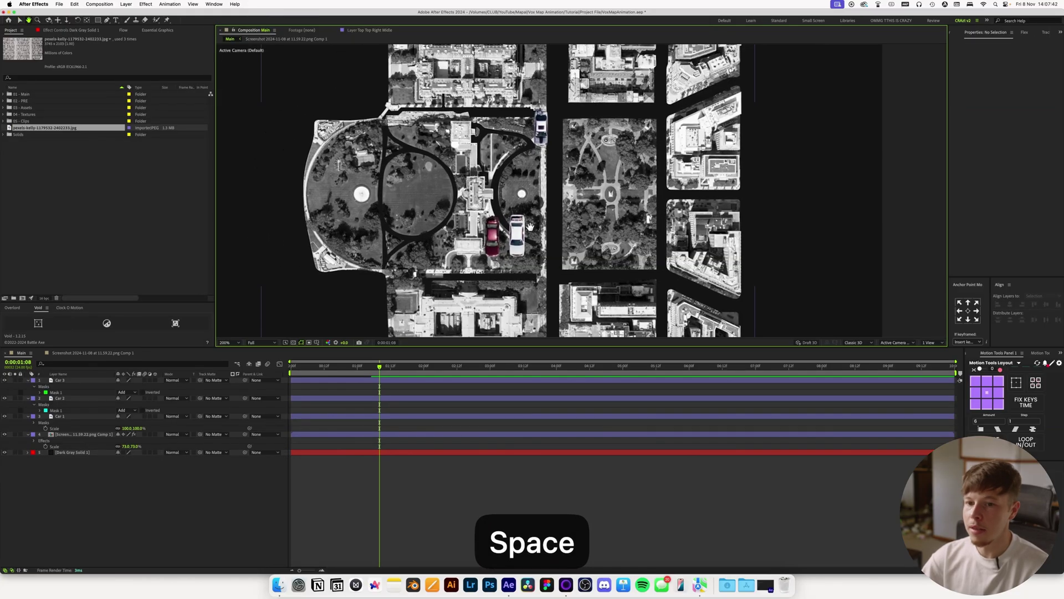
{"action": "left_click", "coordinate": [60, 380]}
{"action": "left_click", "coordinate": [63, 416], "text": "shift"}
{"action": "key", "text": "s"}
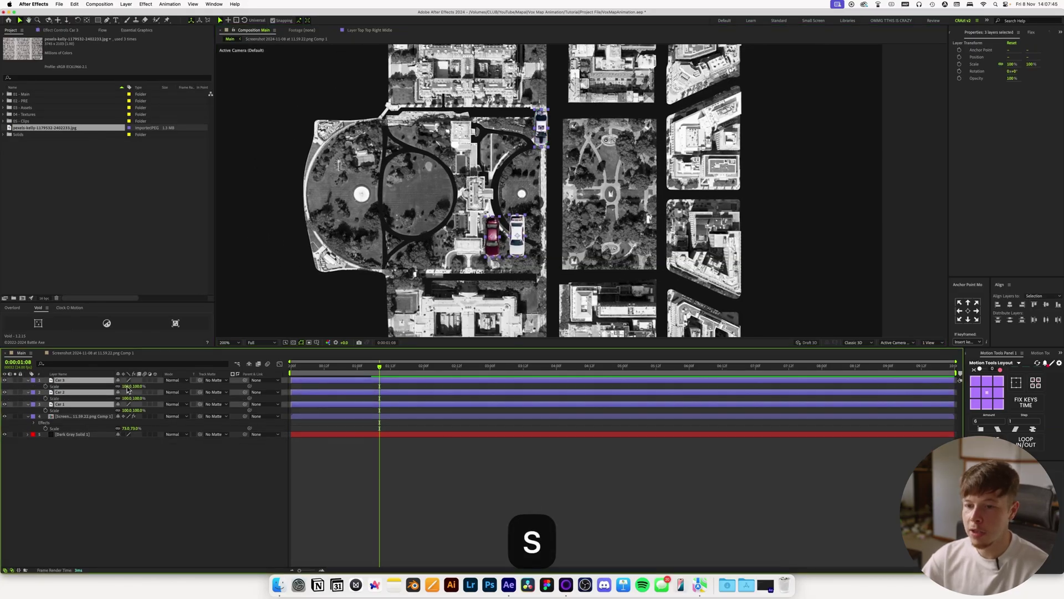
{"action": "left_click", "coordinate": [125, 386]}
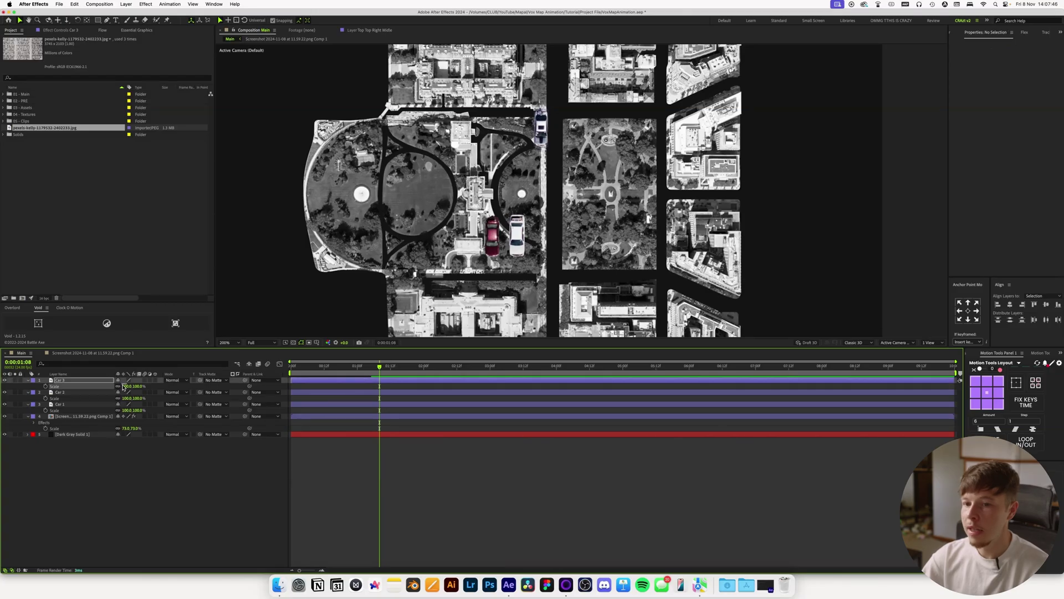
{"action": "left_click", "coordinate": [71, 405]}
{"action": "left_click", "coordinate": [99, 382], "text": "shift"}
{"action": "left_click_drag", "start_coordinate": [128, 386], "coordinate": [116, 391]}
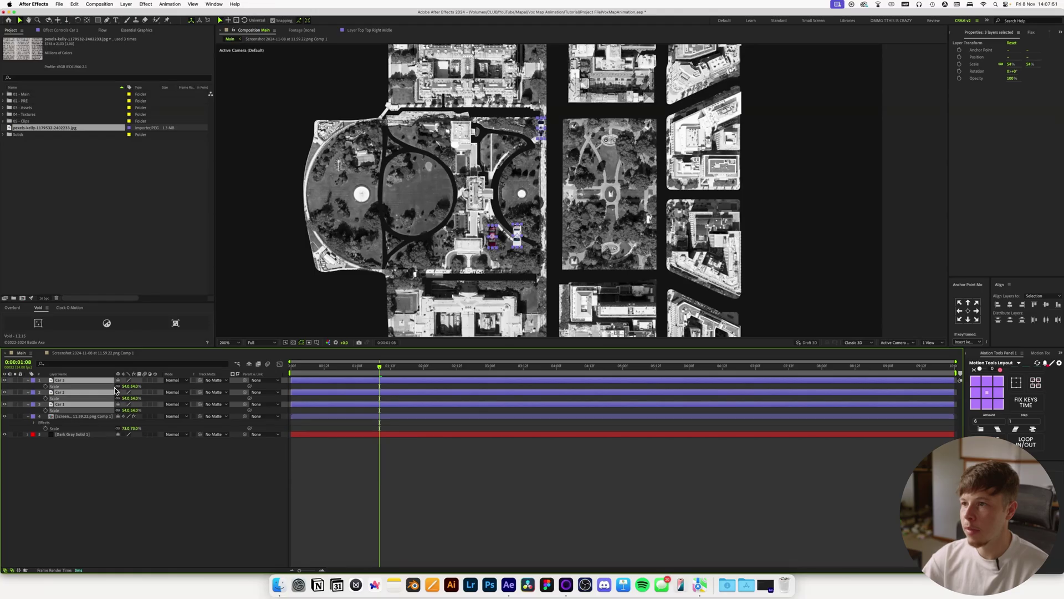
{"action": "left_click", "coordinate": [761, 239]}
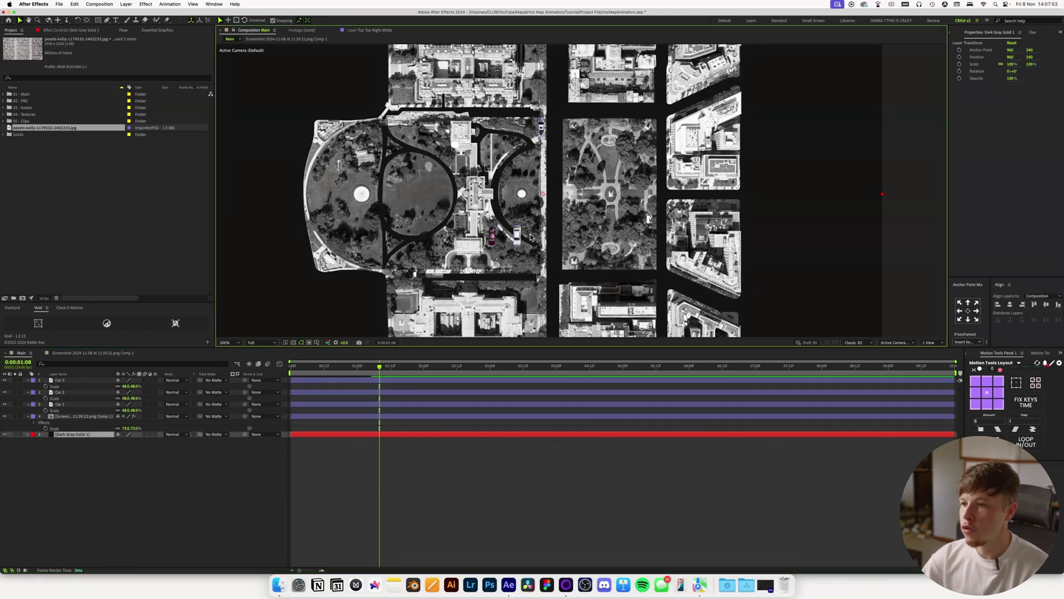
Step: Move Car 3 onto the vertical road between the White House grounds and the park, at about 983, 355
{"action": "left_click", "coordinate": [67, 381]}
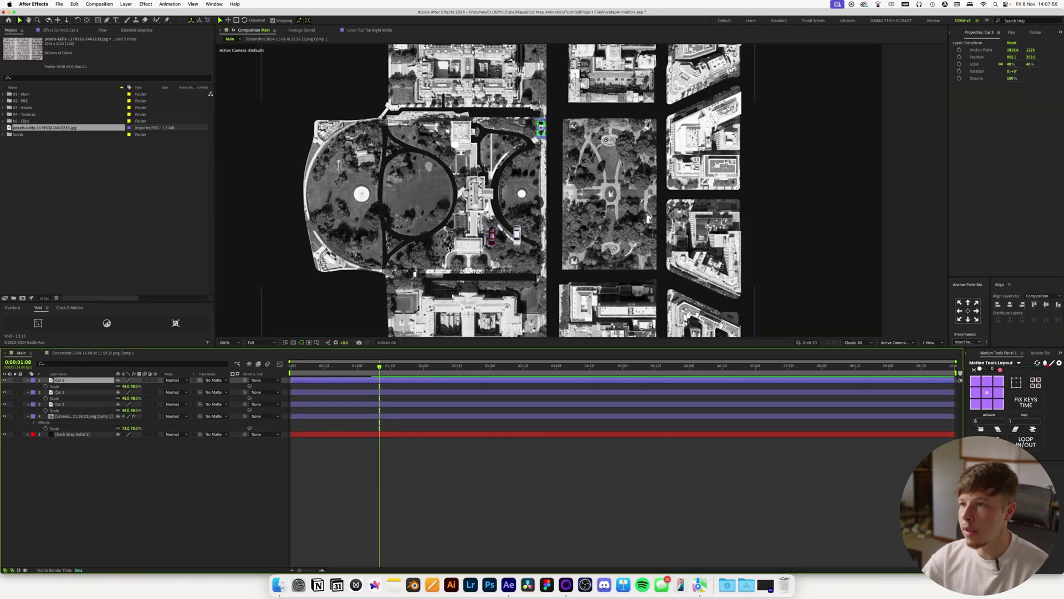
{"action": "scroll", "coordinate": [541, 132], "scroll_direction": "up", "scroll_amount": 2}
{"action": "key", "text": "space"}
{"action": "left_click_drag", "start_coordinate": [485, 83], "coordinate": [563, 261]}
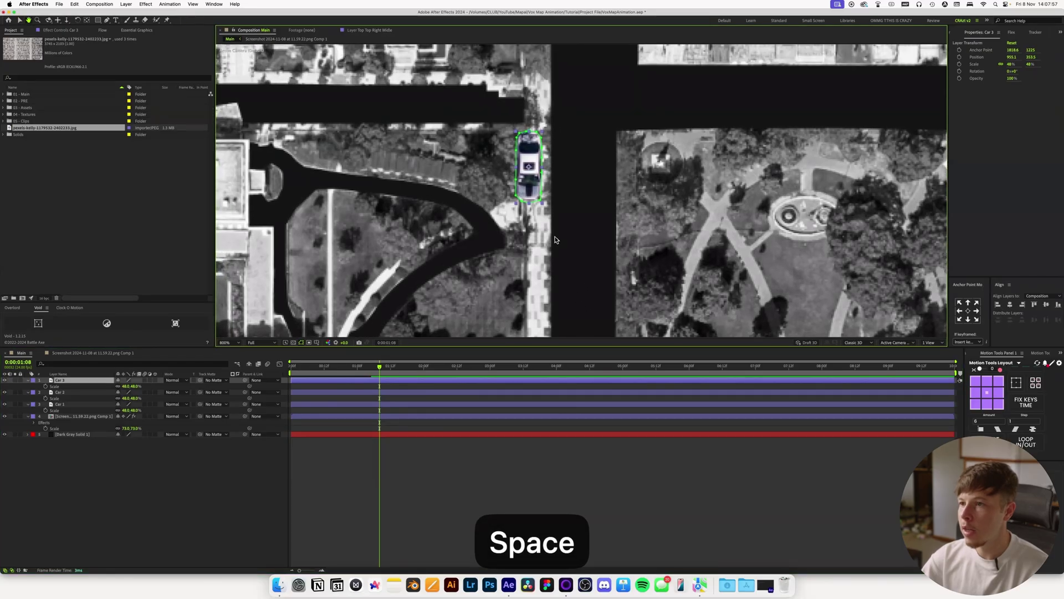
{"action": "left_click_drag", "start_coordinate": [530, 181], "coordinate": [567, 182]}
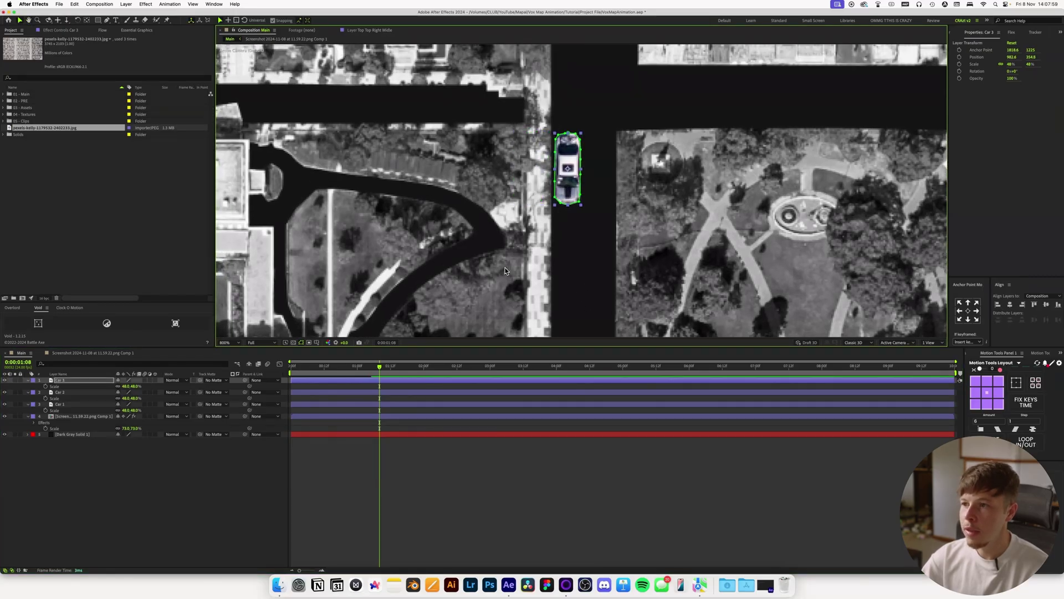
Step: Move Car 1 onto the diagonal road between the lower-right blocks and rotate it to -64° to follow the road
{"action": "scroll", "coordinate": [505, 272], "scroll_direction": "down", "scroll_amount": 5}
{"action": "scroll", "coordinate": [504, 272], "scroll_direction": "up", "scroll_amount": 3}
{"action": "left_click_drag", "start_coordinate": [468, 211], "coordinate": [826, 259]}
{"action": "left_click", "coordinate": [469, 145]}
{"action": "key", "text": "r"}
{"action": "left_click_drag", "start_coordinate": [126, 411], "coordinate": [108, 419]}
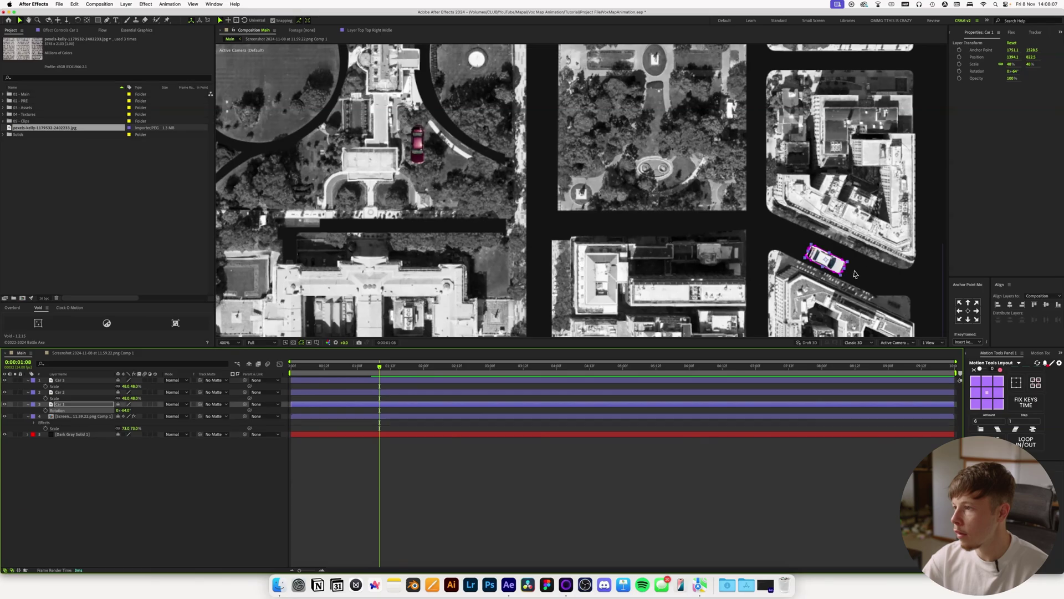
Step: Move Car 2 beside the lower-left building block, at about 504, 814, and rotate it to -2°
{"action": "left_click", "coordinate": [419, 143]}
{"action": "left_click_drag", "start_coordinate": [420, 143], "coordinate": [480, 238]}
{"action": "scroll", "coordinate": [464, 202], "scroll_direction": "down", "scroll_amount": 1}
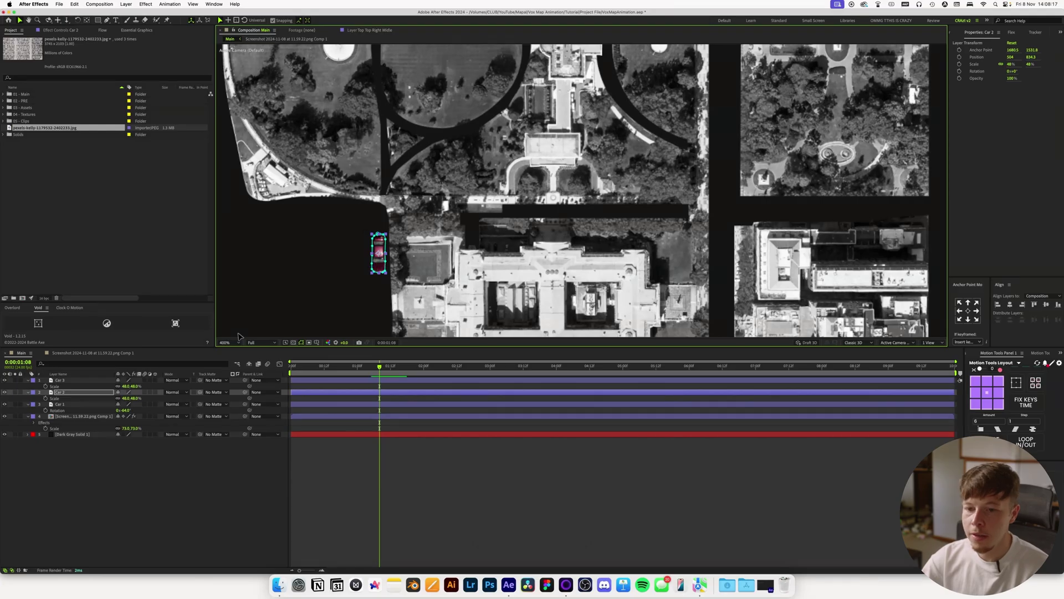
{"action": "key", "text": "r"}
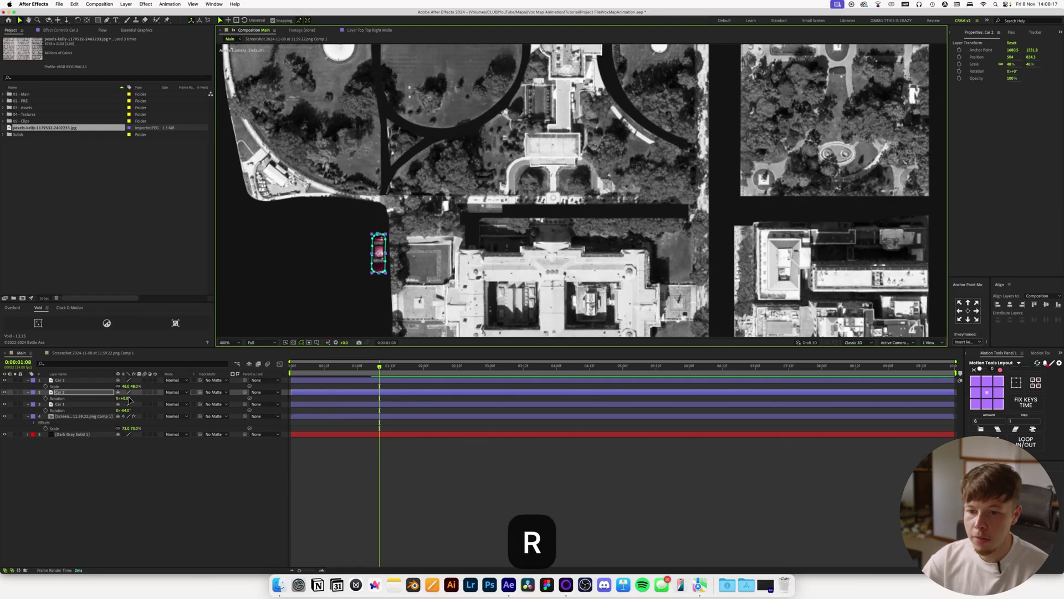
{"action": "left_click_drag", "start_coordinate": [126, 399], "coordinate": [124, 402]}
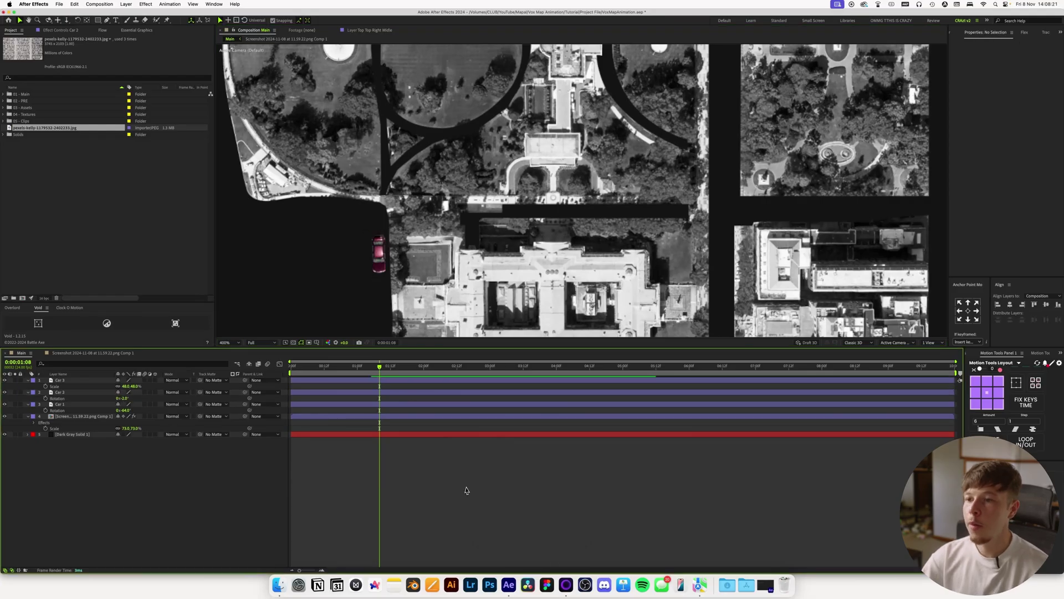
Step: Review the placement of the three cars on the map and show Car 3's Position property
{"action": "left_click", "coordinate": [468, 490]}
{"action": "scroll", "coordinate": [585, 142], "scroll_direction": "down", "scroll_amount": 2}
{"action": "left_click_drag", "start_coordinate": [585, 142], "coordinate": [507, 209]}
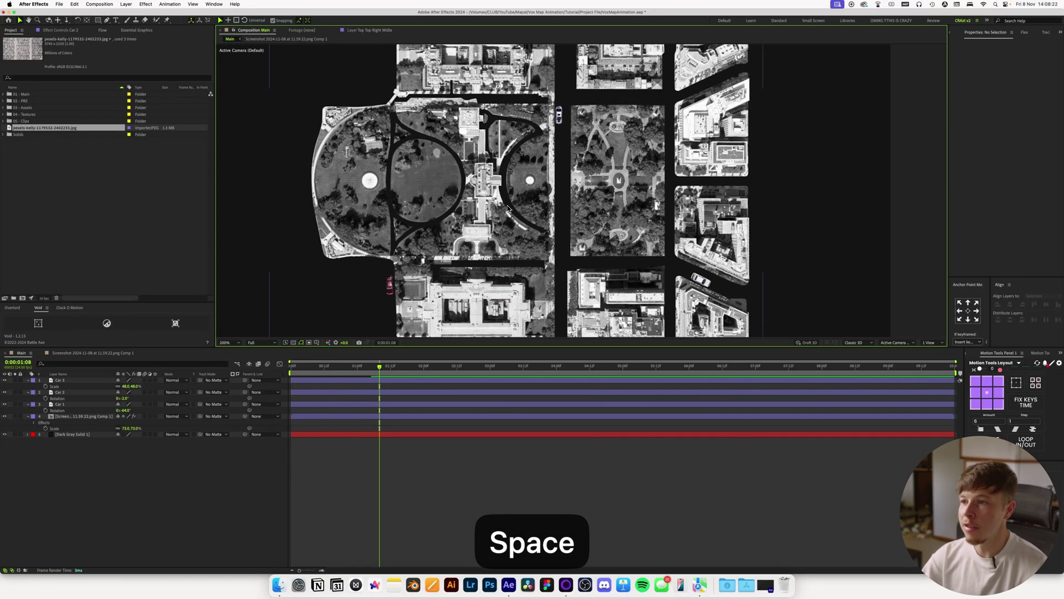
{"action": "scroll", "coordinate": [508, 208], "scroll_direction": "down", "scroll_amount": 2}
{"action": "scroll", "coordinate": [576, 161], "scroll_direction": "up", "scroll_amount": 2}
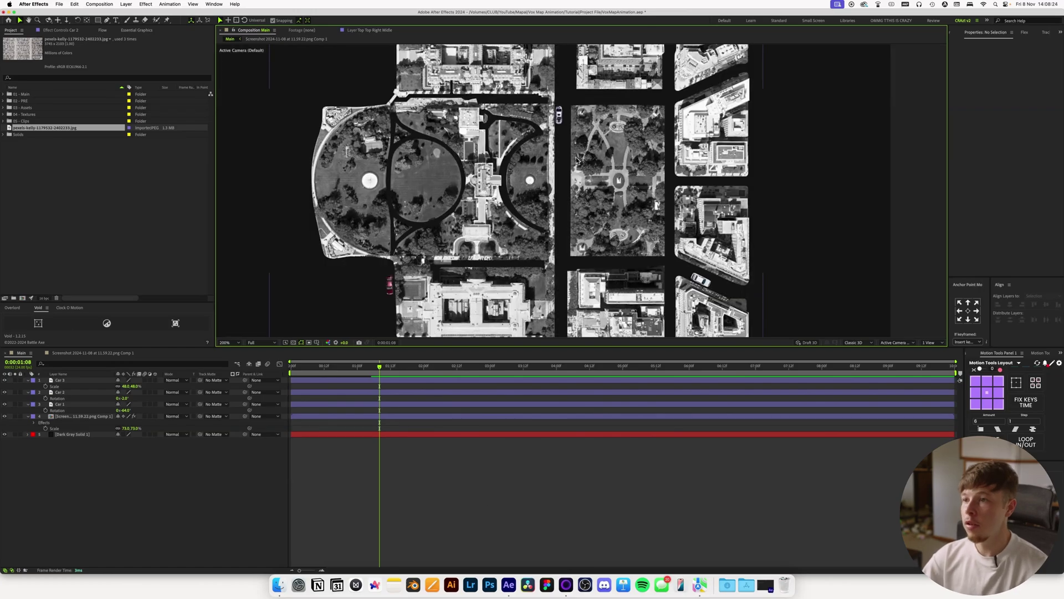
{"action": "left_click", "coordinate": [561, 122]}
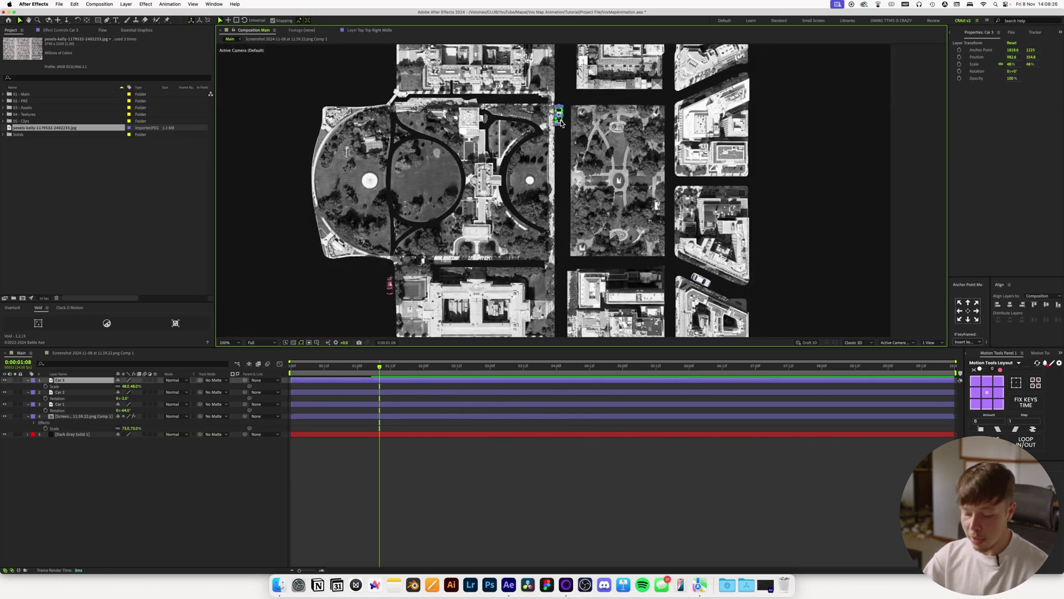
{"action": "key", "text": "p"}
{"action": "left_click", "coordinate": [375, 510]}
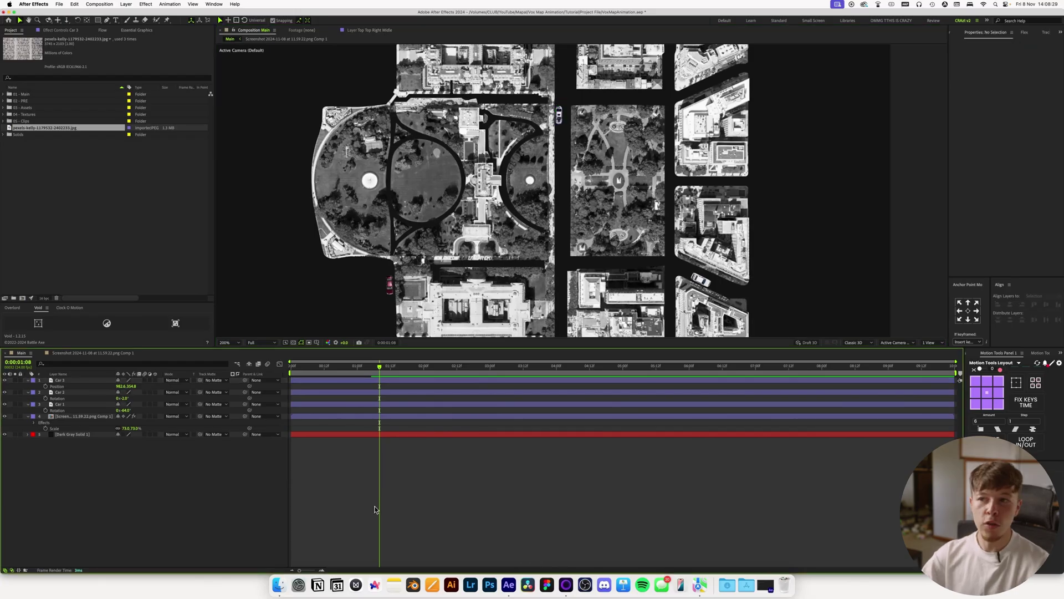
Step: Set up the Pen tool for a shape with no fill and an orange E9942A stroke
{"action": "key", "text": "space"}
{"action": "left_click_drag", "start_coordinate": [651, 123], "coordinate": [635, 164]}
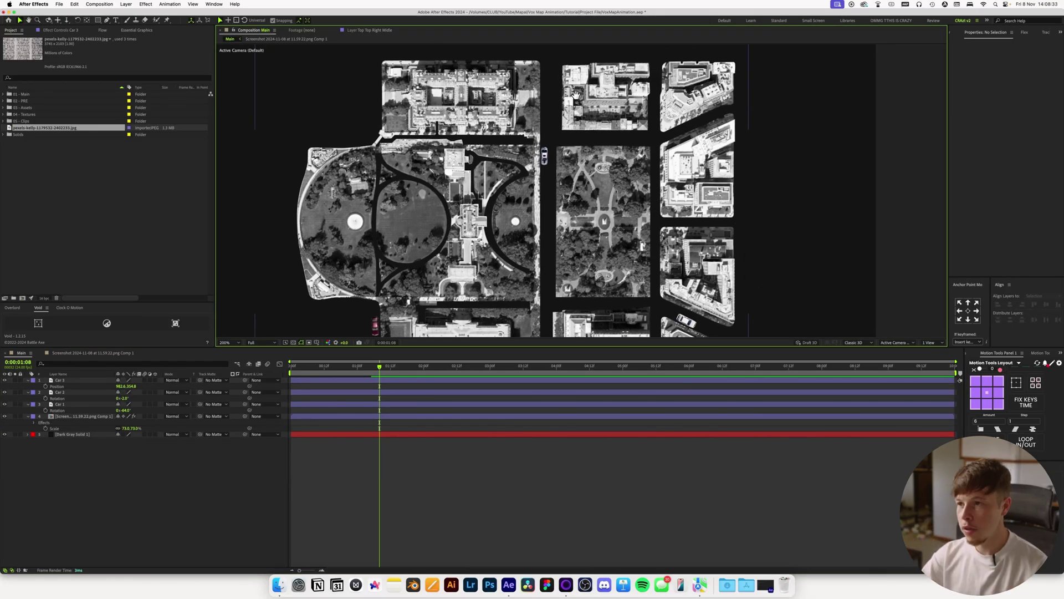
{"action": "key", "text": "g"}
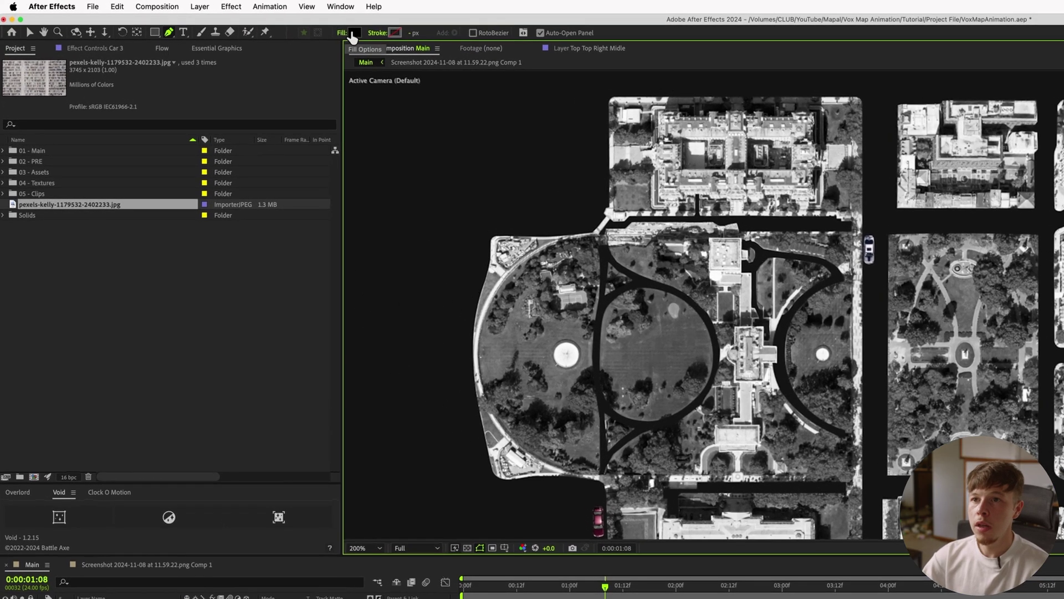
{"action": "left_click", "coordinate": [351, 34]}
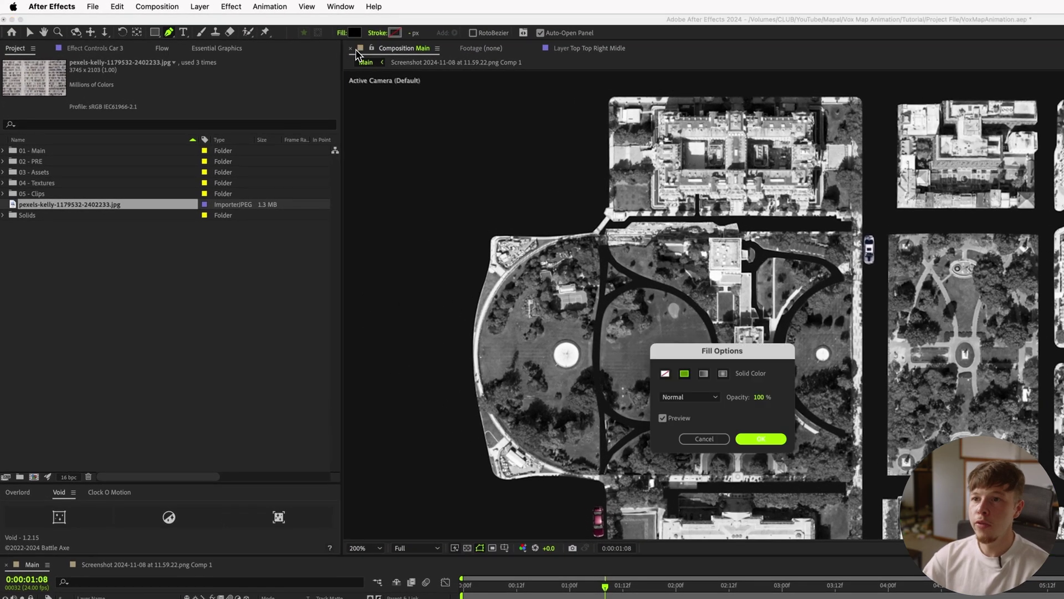
{"action": "left_click", "coordinate": [665, 373]}
{"action": "left_click", "coordinate": [761, 438]}
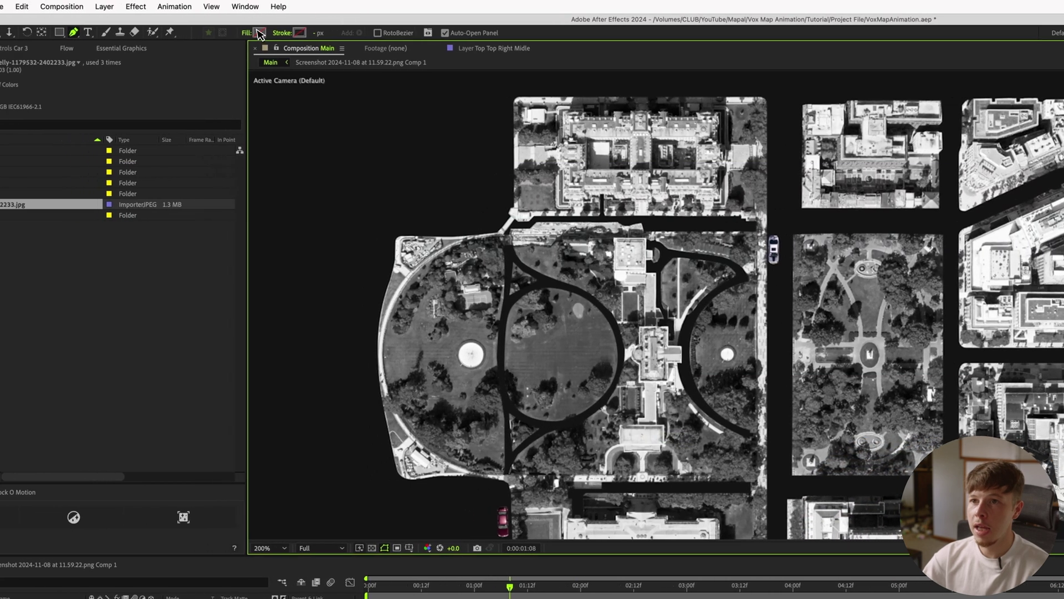
{"action": "left_click", "coordinate": [319, 33]}
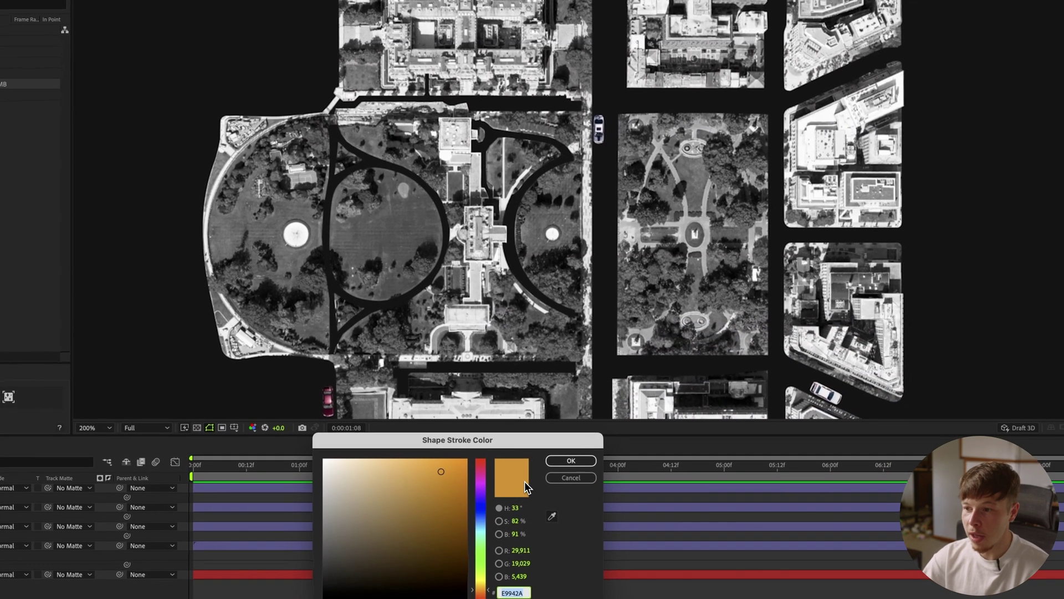
{"action": "left_click", "coordinate": [569, 461]}
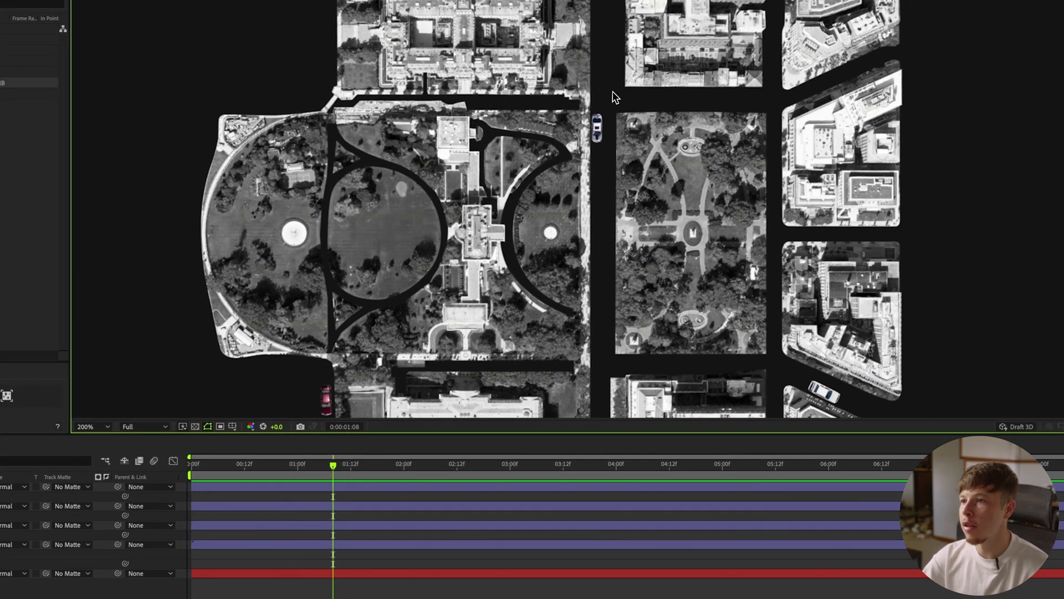
Step: Draw an L-shaped route with the Pen tool along the road above the park, turning down the vertical road beside the White House grounds
{"action": "scroll", "coordinate": [612, 92], "scroll_direction": "up", "scroll_amount": 1}
{"action": "key", "text": "space"}
{"action": "left_click_drag", "start_coordinate": [613, 92], "coordinate": [605, 208]}
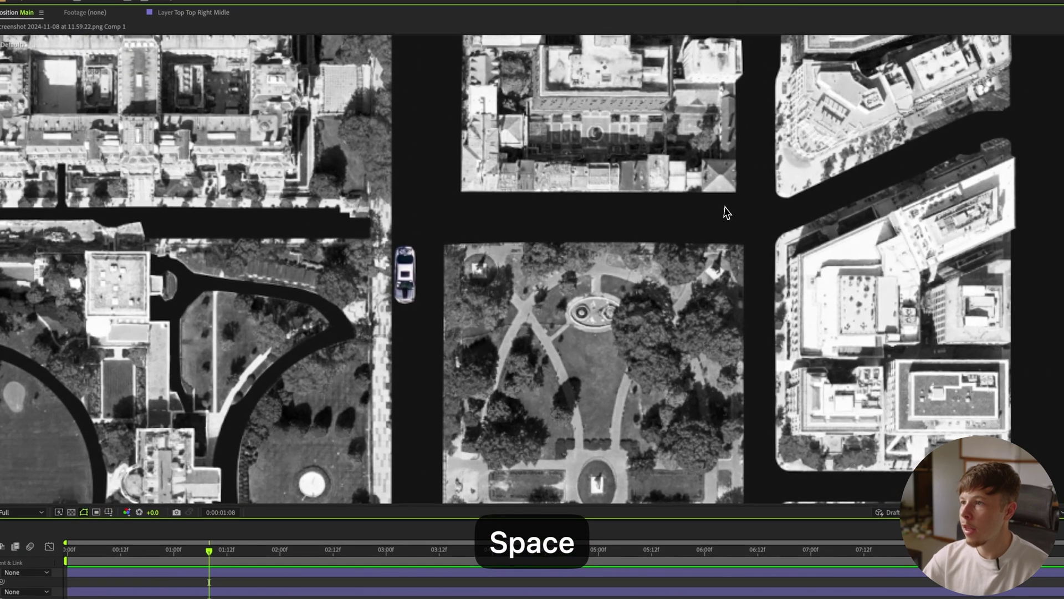
{"action": "left_click", "coordinate": [729, 201]}
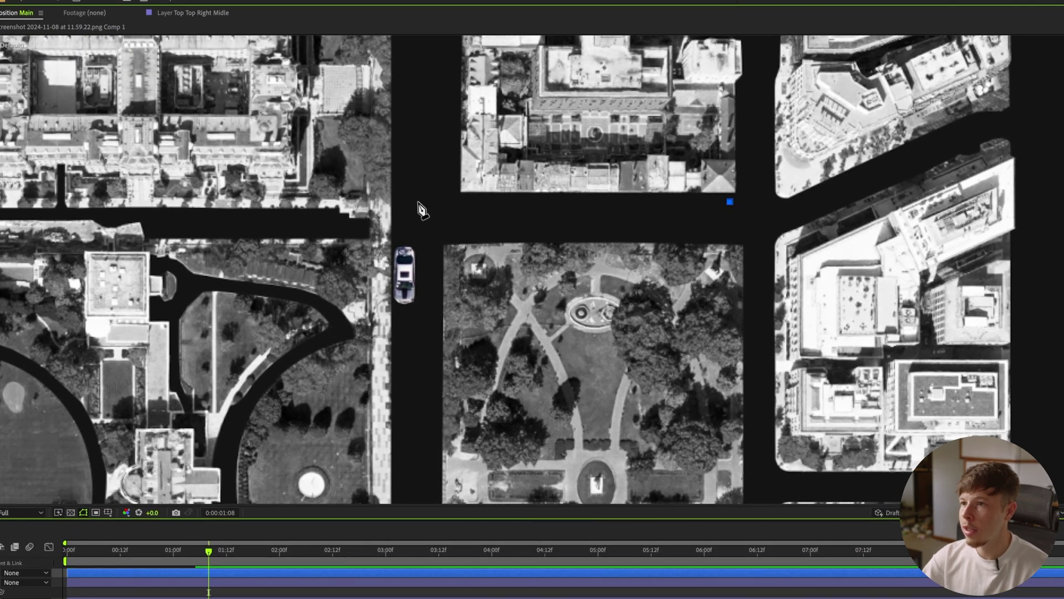
{"action": "left_click", "coordinate": [399, 203]}
{"action": "key", "text": "space"}
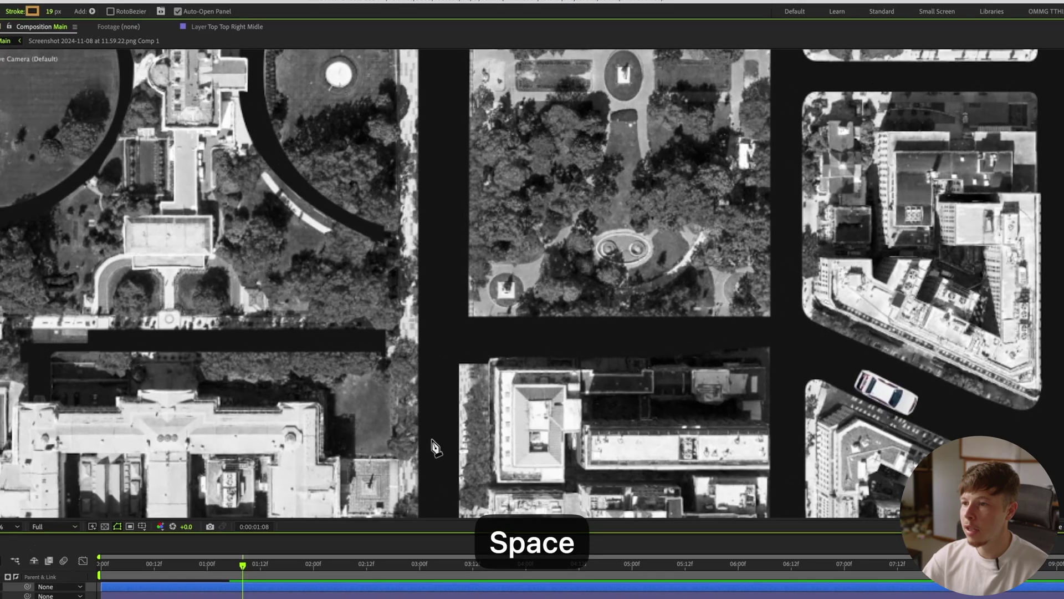
{"action": "left_click", "coordinate": [427, 446]}
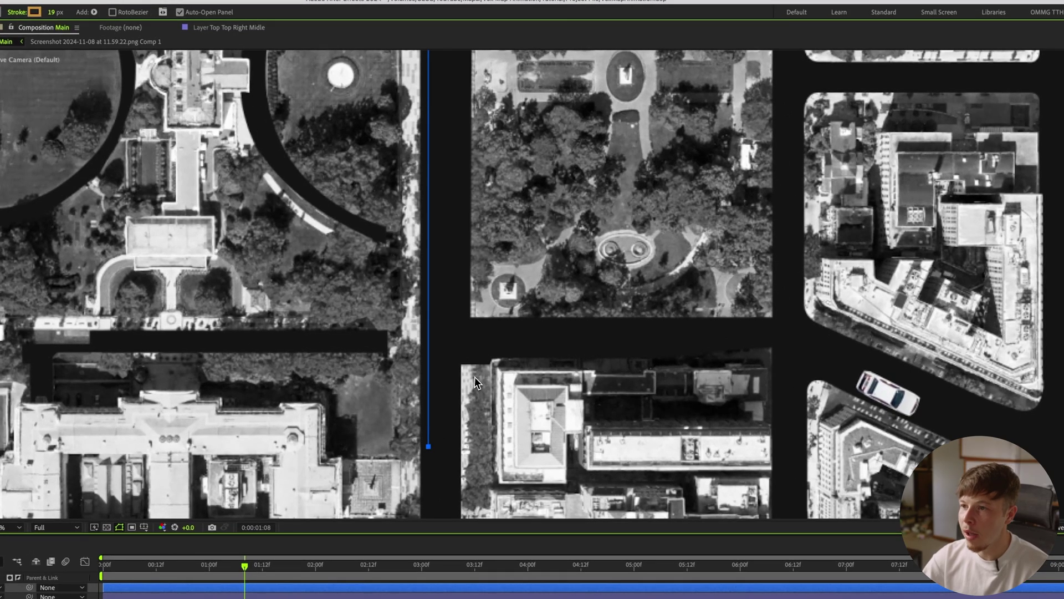
{"action": "scroll", "coordinate": [473, 377], "scroll_direction": "down", "scroll_amount": 1}
{"action": "key", "text": "space"}
{"action": "left_click_drag", "start_coordinate": [521, 189], "coordinate": [504, 330]}
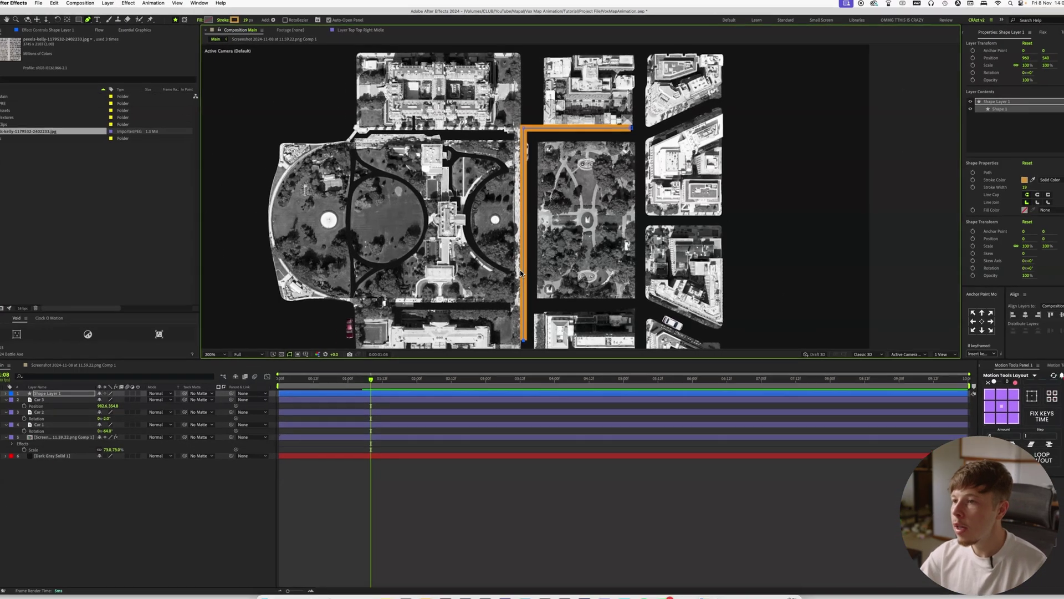
Step: Rename the new shape layer as Path 1
{"action": "key", "text": "Return"}
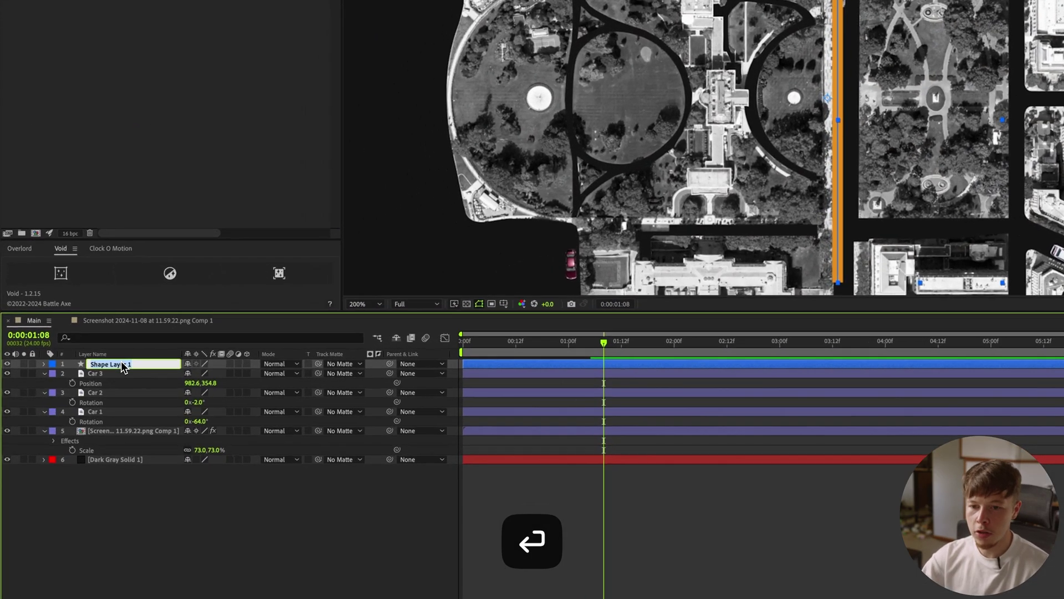
{"action": "type", "text": "Path 1"}
{"action": "key", "text": "Return"}
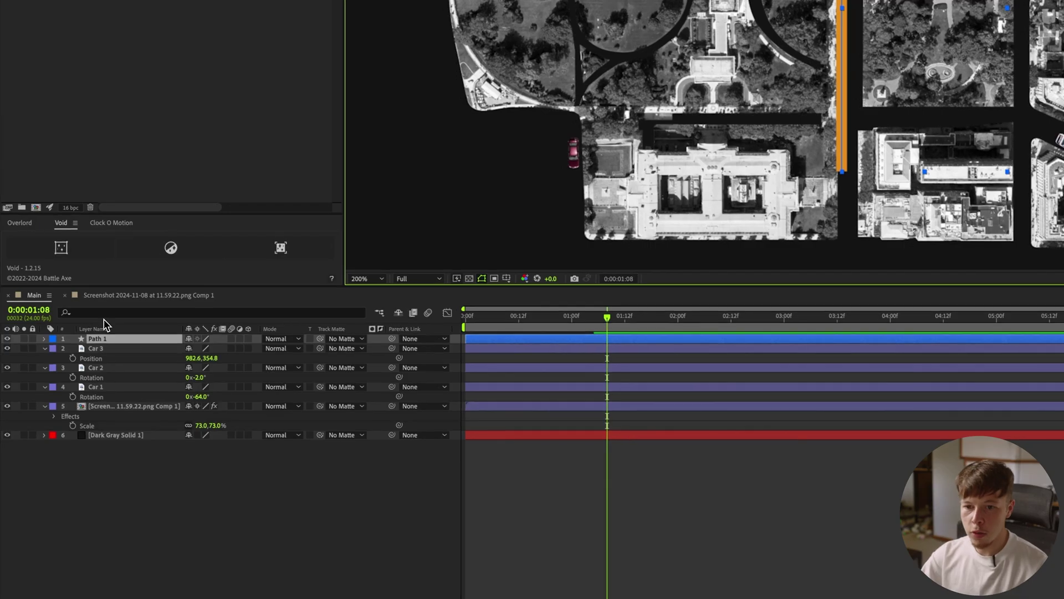
Step: Find the Path property of the Path 1 layer by searching for "pat" and copy it
{"action": "left_click", "coordinate": [95, 312]}
{"action": "type", "text": "pat"}
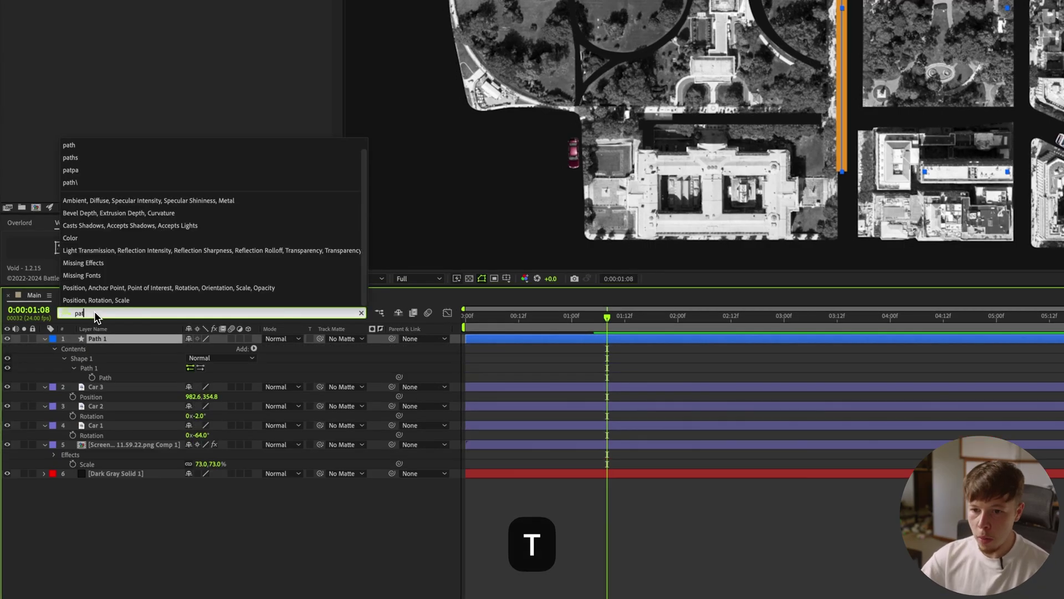
{"action": "left_click", "coordinate": [111, 377]}
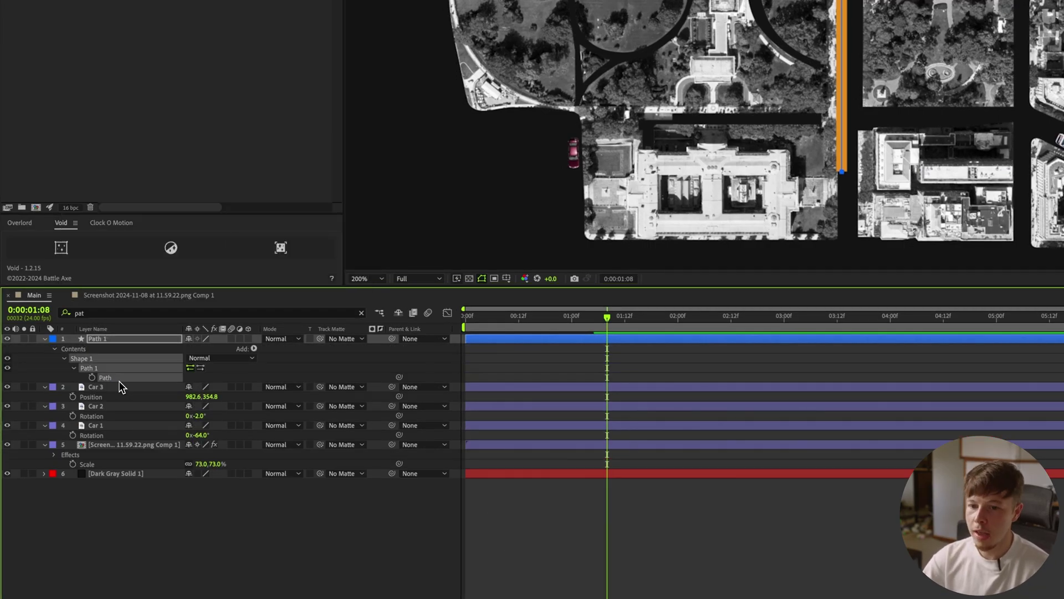
{"action": "key", "text": "super+c"}
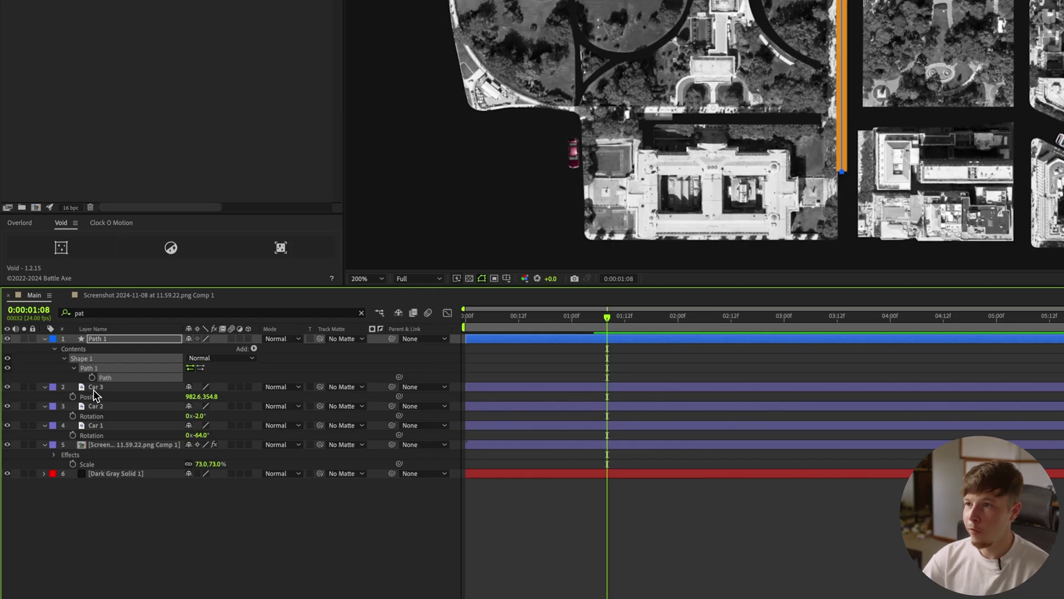
Step: Start keyframing Car 3's Position at the beginning of the timeline and paste the copied path into it
{"action": "left_click", "coordinate": [97, 387]}
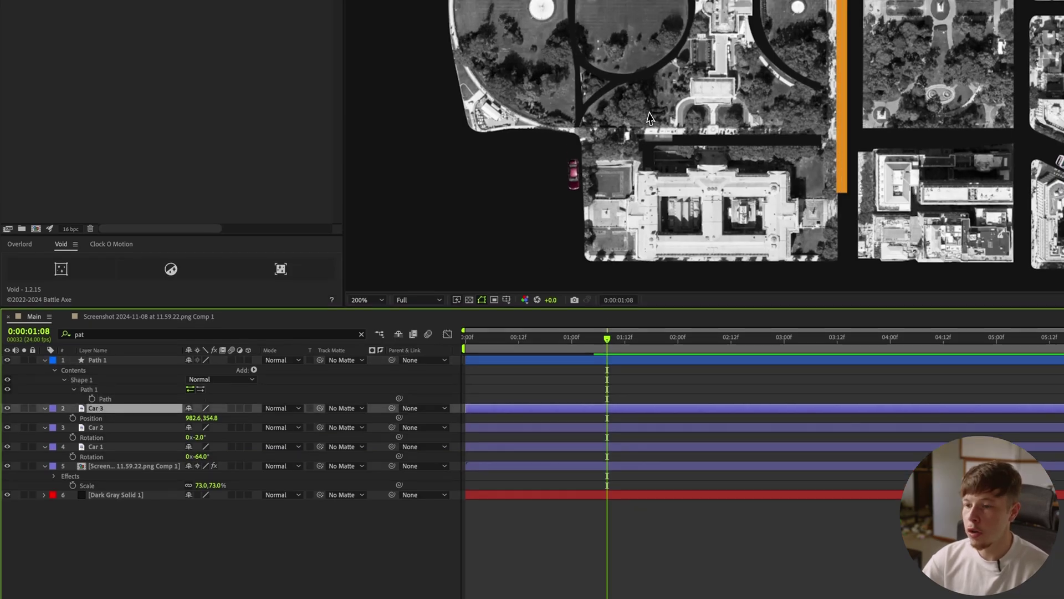
{"action": "key", "text": "Home"}
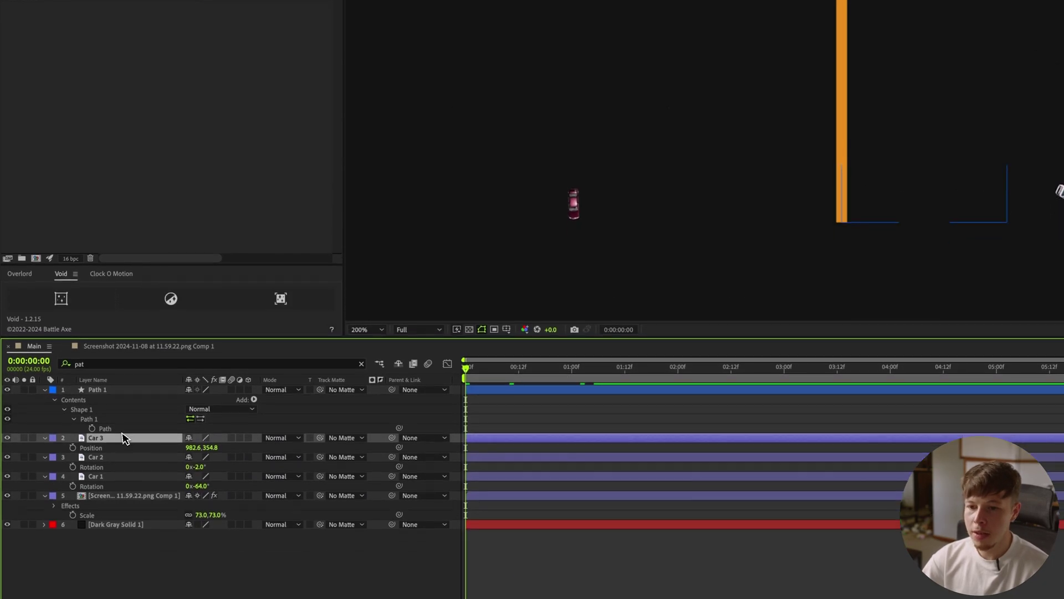
{"action": "left_click", "coordinate": [72, 362]}
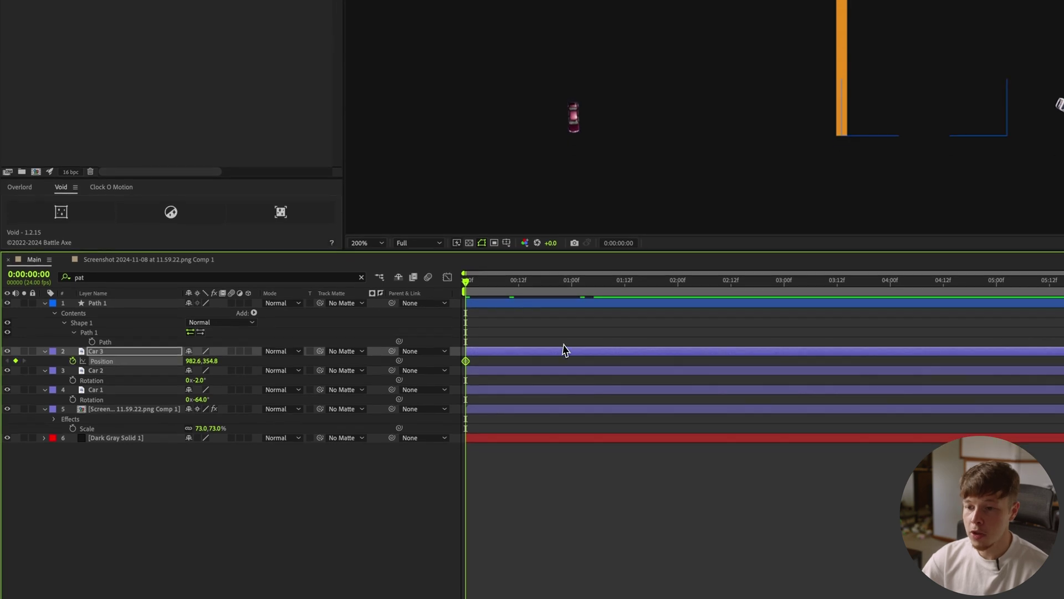
{"action": "key", "text": "super+v"}
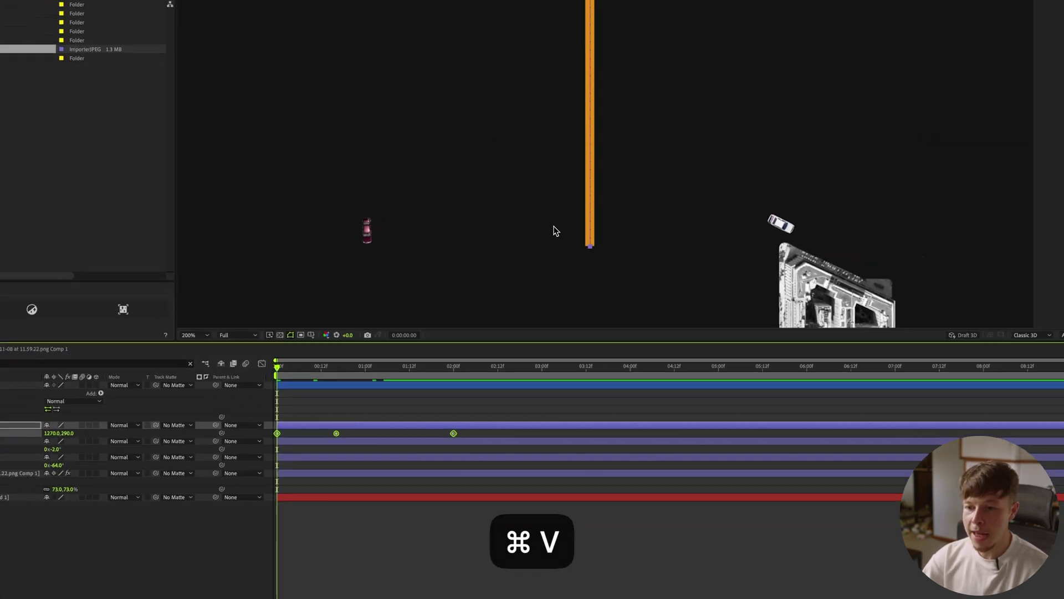
Step: Shift Car 3's Position keyframes so they start at 0:00:02:00, check the motion, and hide the Path 1 layer
{"action": "key", "text": "v"}
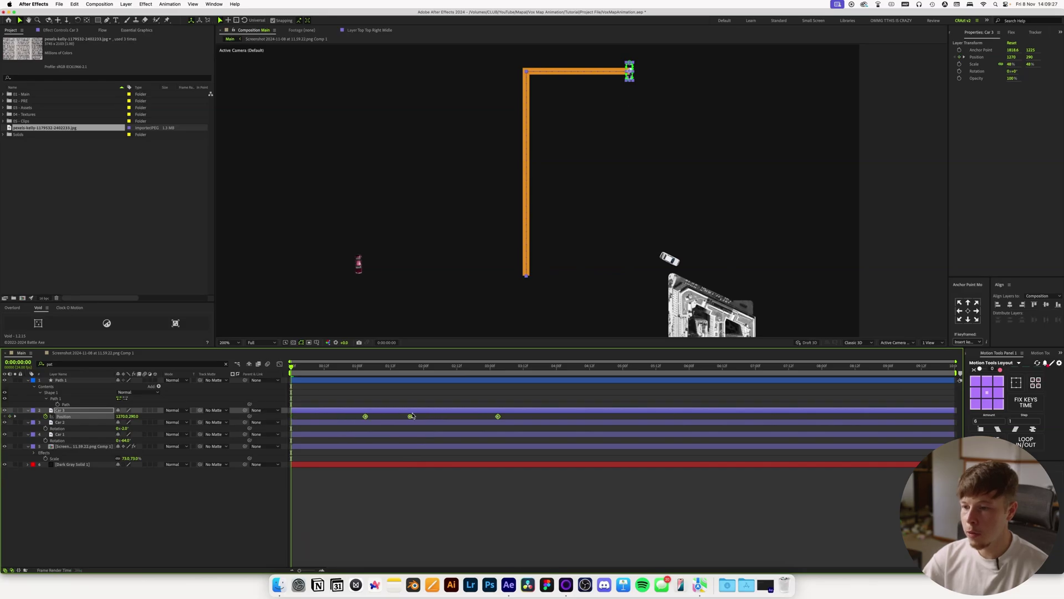
{"action": "left_click_drag", "start_coordinate": [461, 415], "coordinate": [468, 415]}
{"action": "left_click_drag", "start_coordinate": [360, 367], "coordinate": [527, 368]}
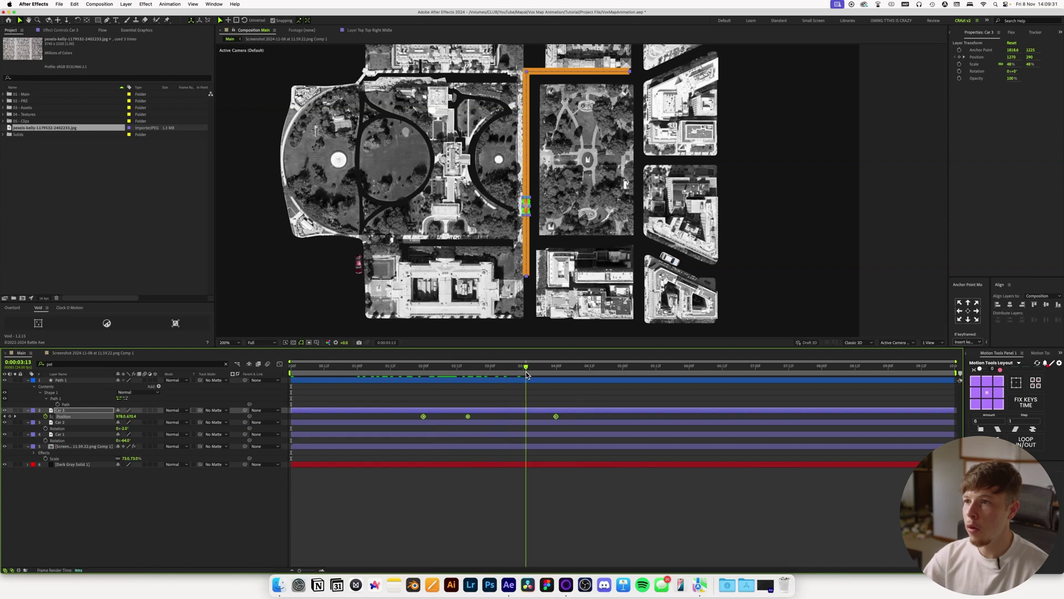
{"action": "left_click", "coordinate": [4, 380]}
Step: At 0:00:02:00, set Car 3's Auto-Orientation to Orient Along Path
{"action": "left_click_drag", "start_coordinate": [507, 369], "coordinate": [424, 394]}
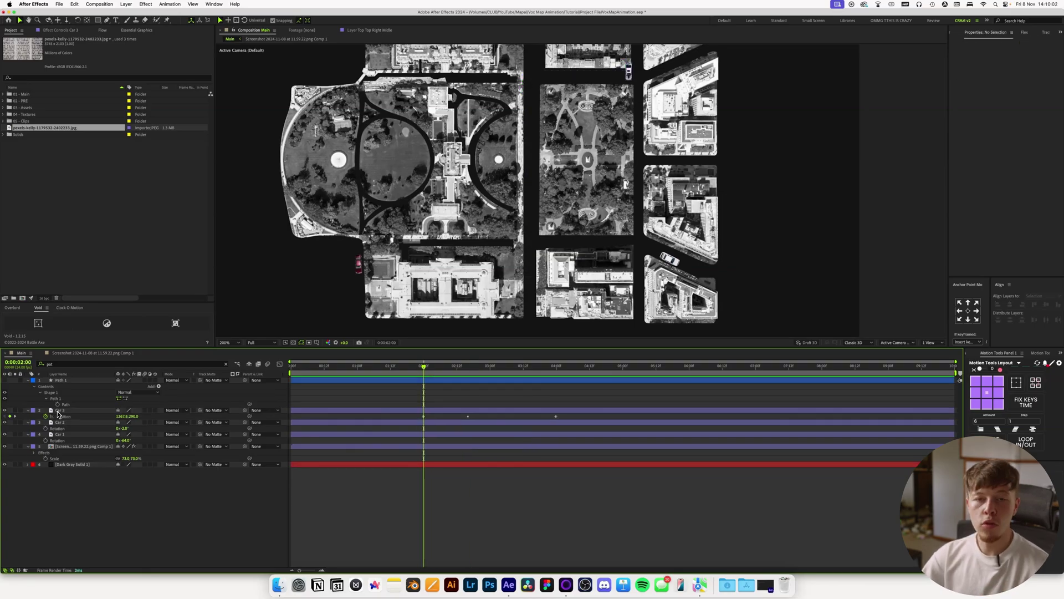
{"action": "right_click", "coordinate": [58, 414]}
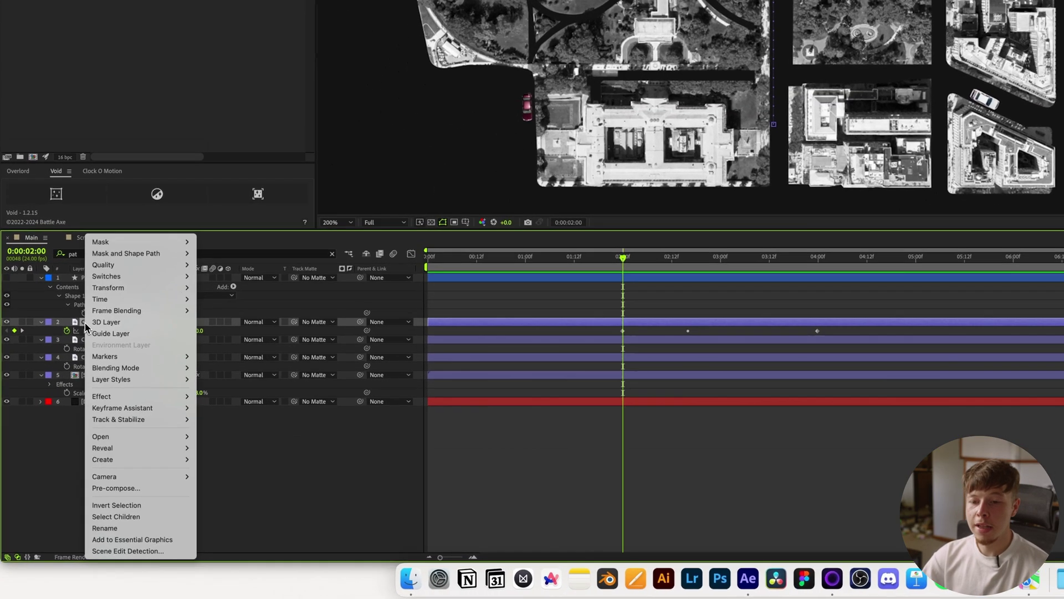
{"action": "mouse_move", "coordinate": [90, 387]}
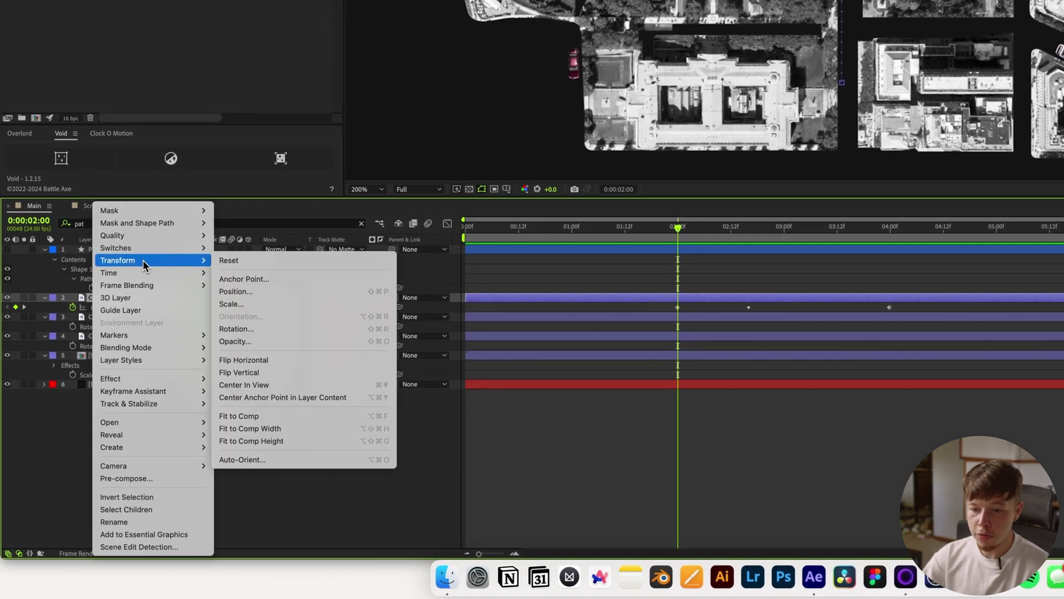
{"action": "left_click", "coordinate": [272, 460]}
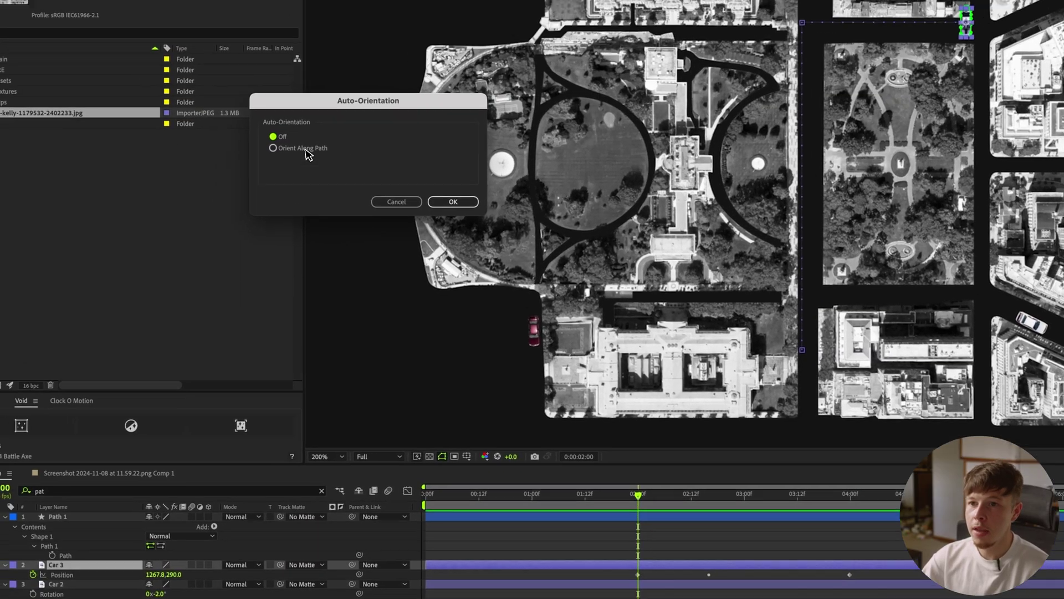
{"action": "left_click", "coordinate": [305, 187]}
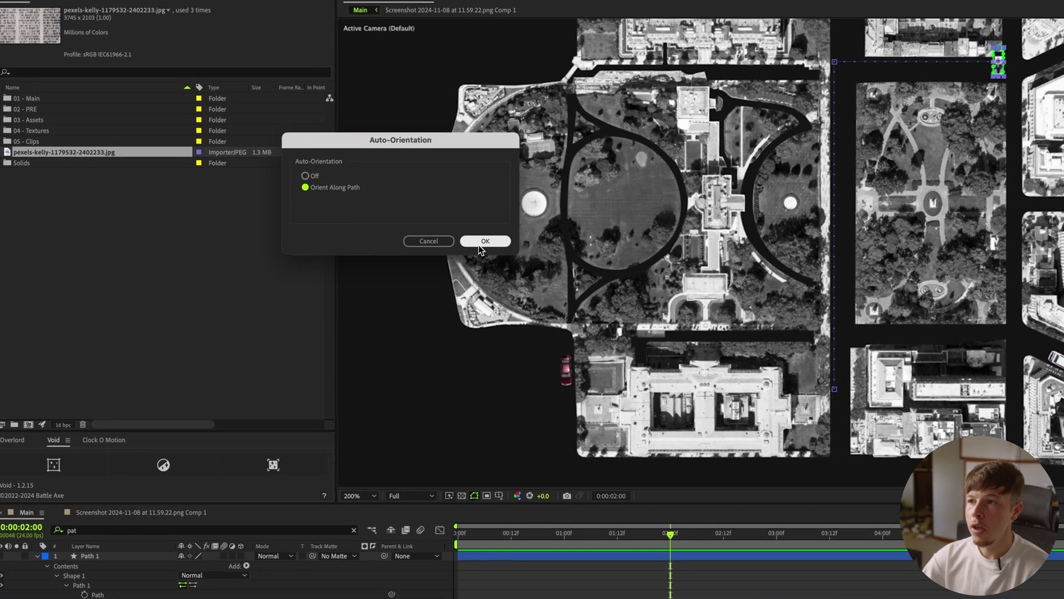
{"action": "left_click", "coordinate": [485, 241]}
Step: Rotate Car 3 so it points along its route, and check its direction around the corner
{"action": "key", "text": "r"}
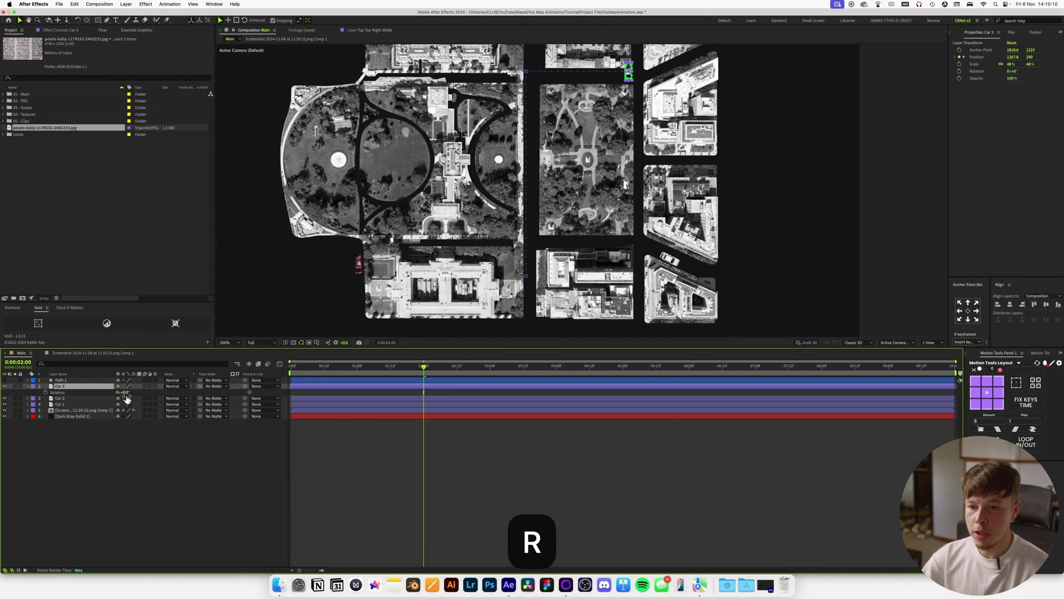
{"action": "left_click_drag", "start_coordinate": [127, 398], "coordinate": [155, 400]}
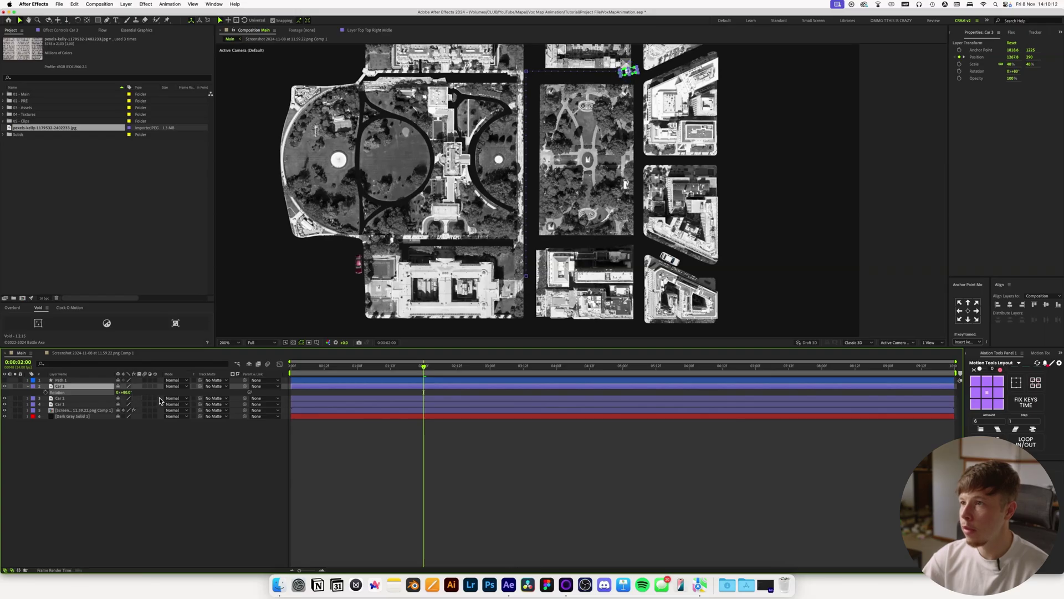
{"action": "left_click", "coordinate": [157, 441]}
{"action": "left_click_drag", "start_coordinate": [425, 372], "coordinate": [496, 372]}
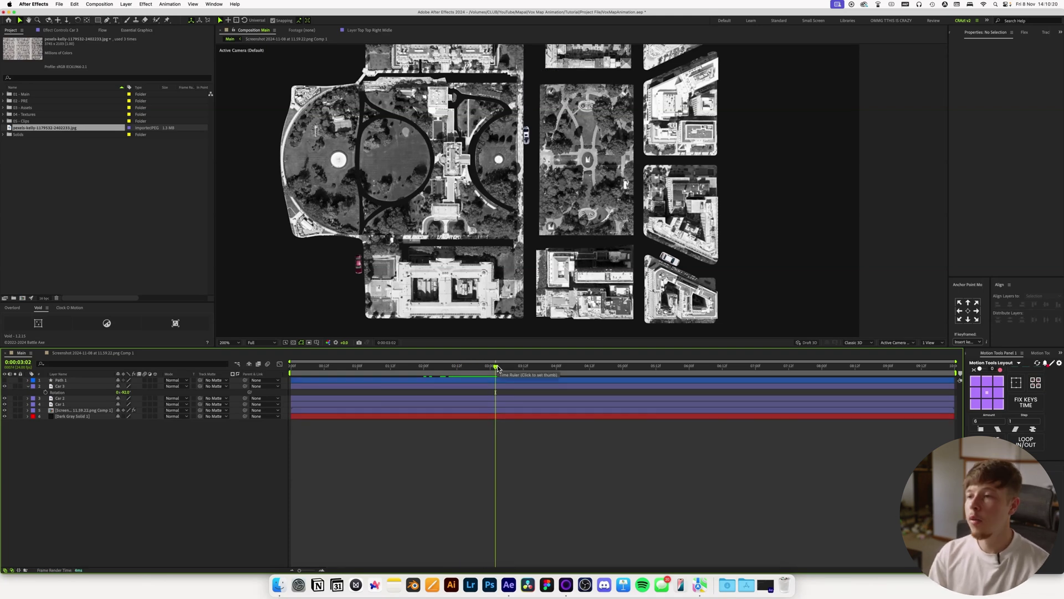
Step: Stretch Car 3's Position keyframes proportionally so the drive ends at about 0:00:06:07, and preview the slower motion
{"action": "left_click", "coordinate": [74, 386]}
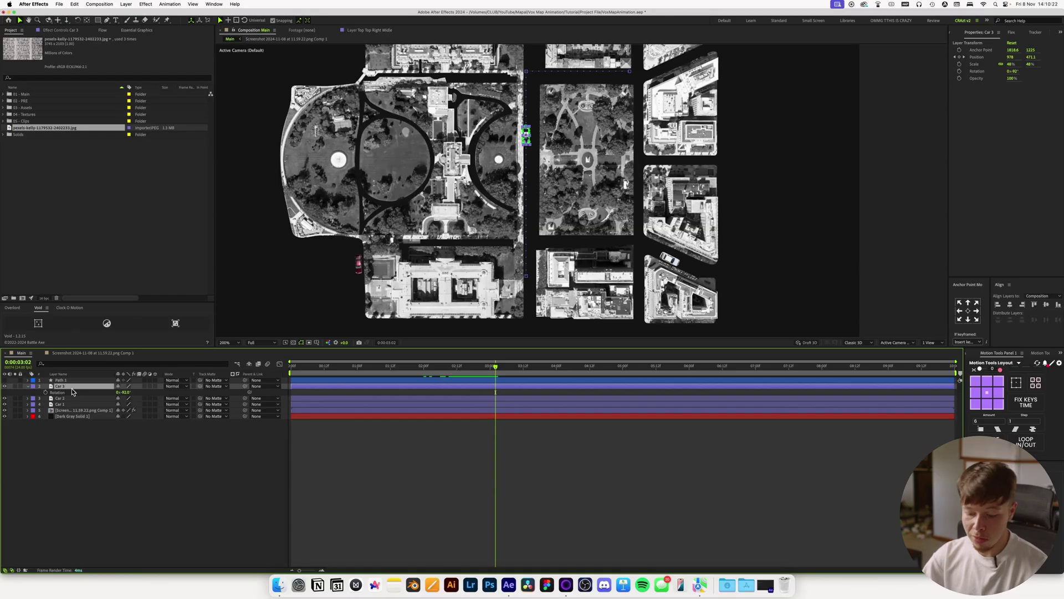
{"action": "key", "text": "u"}
{"action": "left_click_drag", "start_coordinate": [568, 390], "coordinate": [406, 412]}
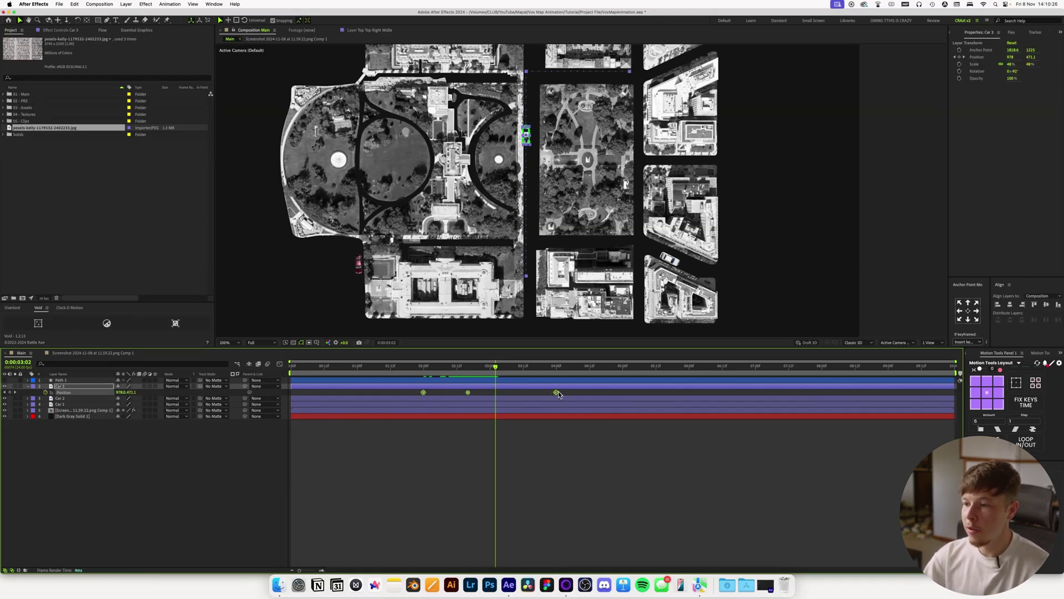
{"action": "left_click_drag", "start_coordinate": [558, 392], "coordinate": [710, 391]}
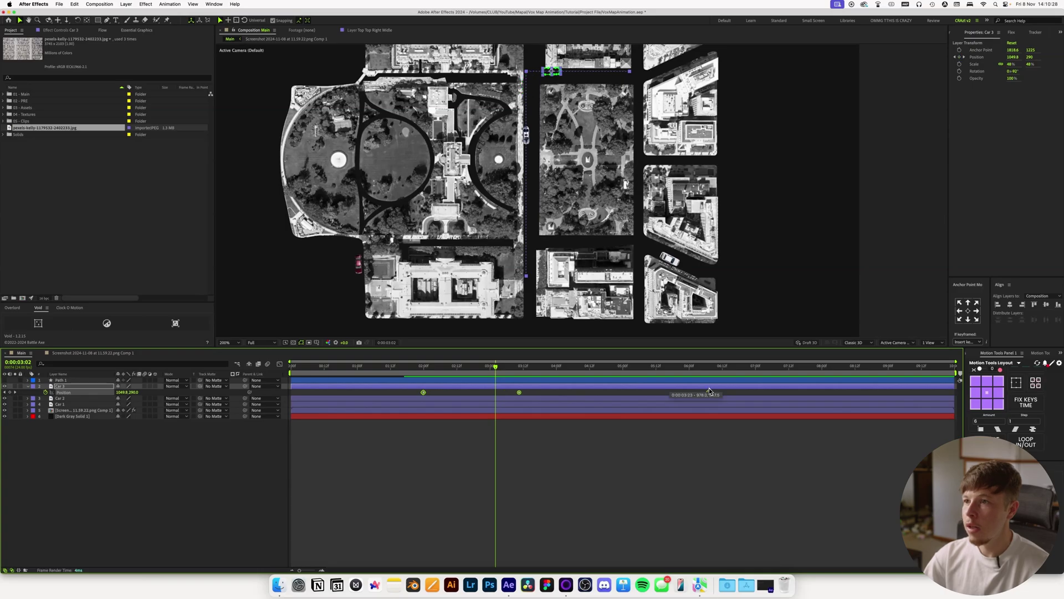
{"action": "left_click", "coordinate": [603, 480]}
{"action": "left_click_drag", "start_coordinate": [440, 367], "coordinate": [492, 375]}
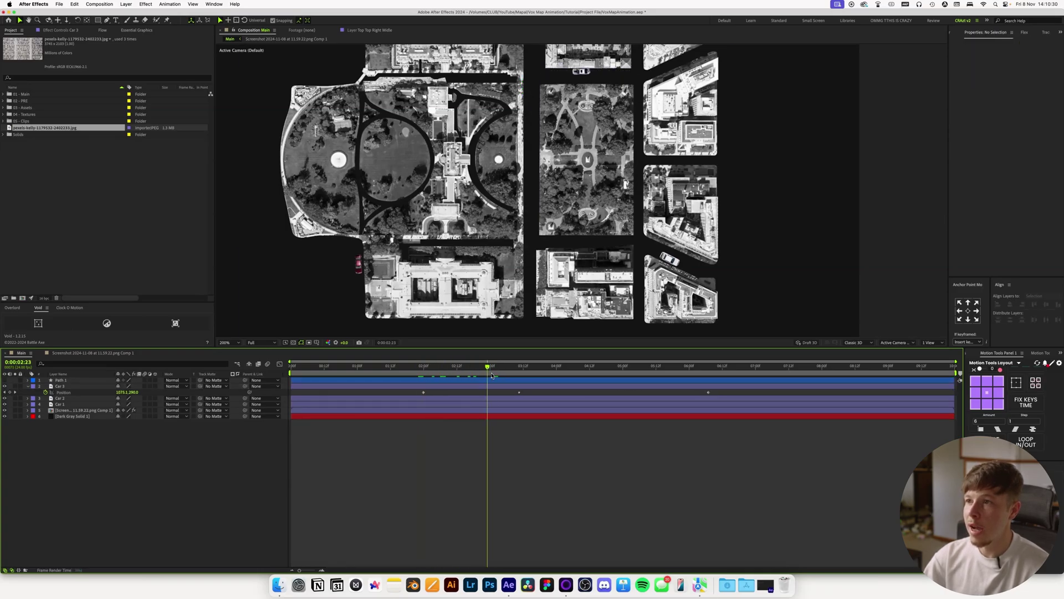
{"action": "key", "text": "space"}
{"action": "key", "text": "space"}
Step: Spread Car 3's Position keyframes further, starting at about 0:00:01:04 and ending at about 0:00:09:10
{"action": "left_click_drag", "start_coordinate": [754, 397], "coordinate": [368, 397]}
{"action": "left_click_drag", "start_coordinate": [862, 399], "coordinate": [907, 399]}
{"action": "left_click", "coordinate": [565, 459]}
{"action": "left_click_drag", "start_coordinate": [412, 366], "coordinate": [382, 366]}
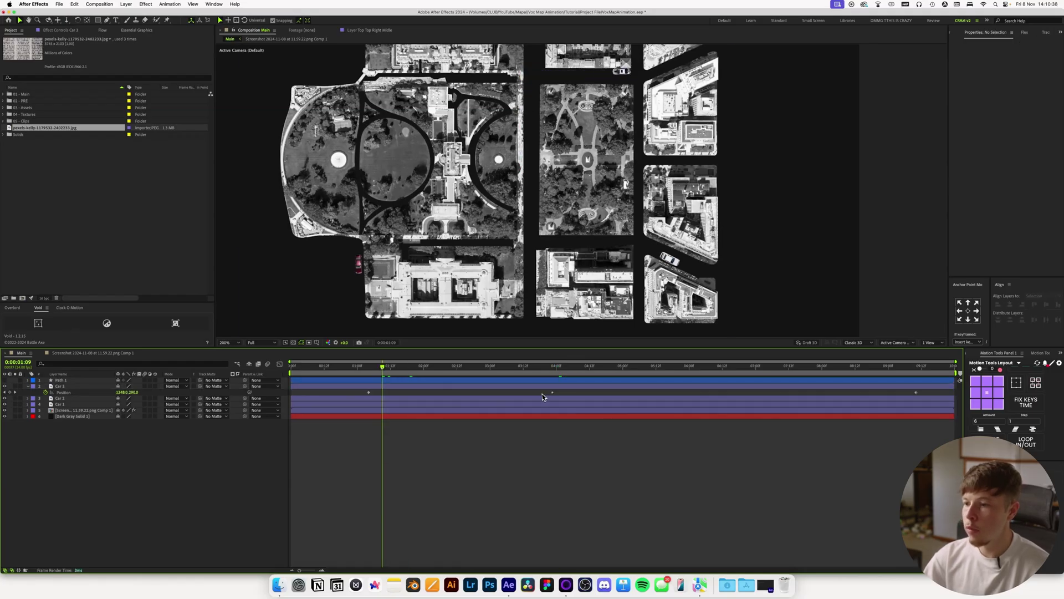
Step: Retime Car 3's middle Position keyframe at the corner to about 0:00:03:19 and play back the drive
{"action": "left_click_drag", "start_coordinate": [552, 393], "coordinate": [581, 393]}
{"action": "left_click_drag", "start_coordinate": [514, 395], "coordinate": [564, 395]}
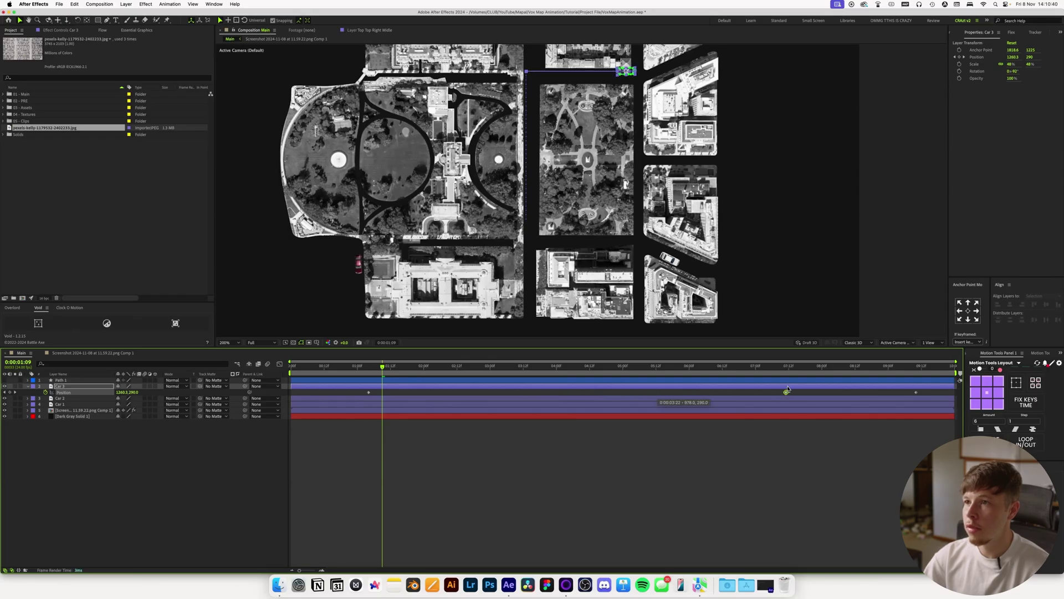
{"action": "left_click_drag", "start_coordinate": [461, 382], "coordinate": [708, 385]}
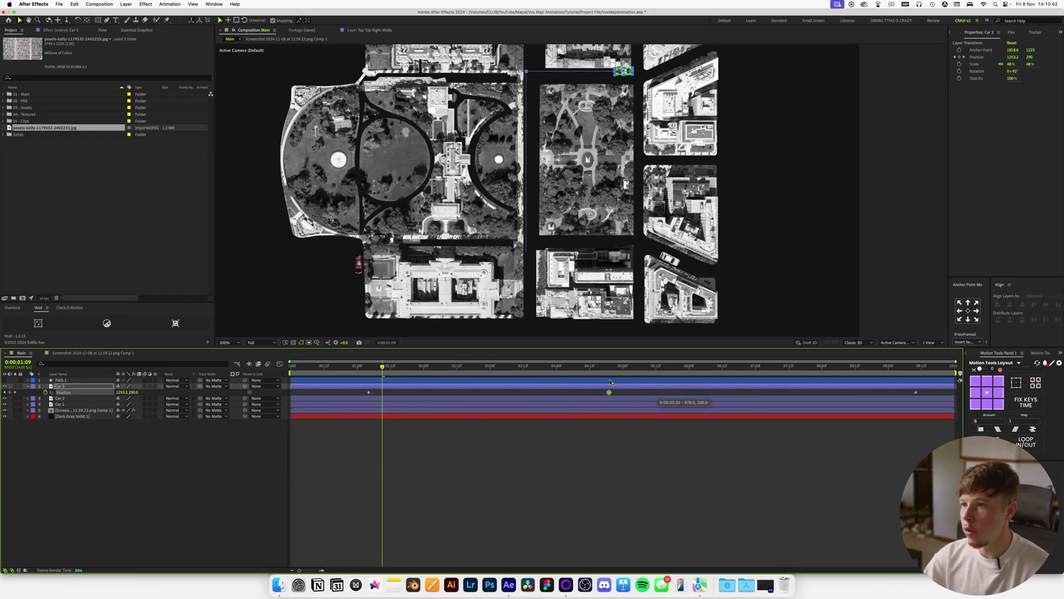
{"action": "left_click_drag", "start_coordinate": [610, 382], "coordinate": [543, 383]}
{"action": "left_click", "coordinate": [530, 479]}
{"action": "key", "text": "space"}
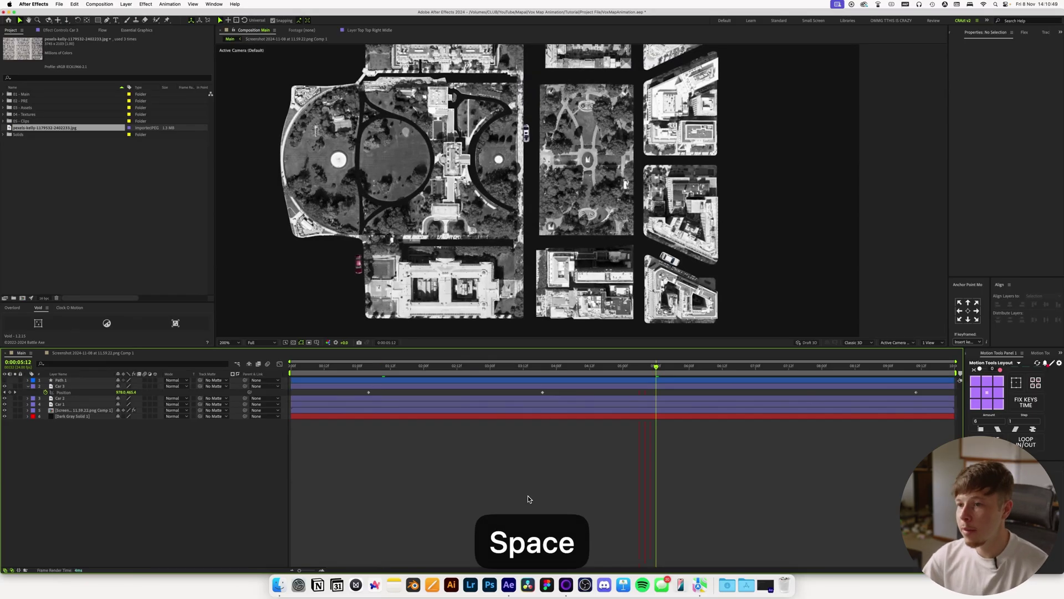
Step: Draw an orange Pen tool path that rounds the lower-right trapezoid block, follows the diagonal street, and continues up beside the outer blocks
{"action": "left_click_drag", "start_coordinate": [681, 247], "coordinate": [616, 186]}
{"action": "scroll", "coordinate": [602, 212], "scroll_direction": "up", "scroll_amount": 1}
{"action": "left_click_drag", "start_coordinate": [626, 234], "coordinate": [617, 214]}
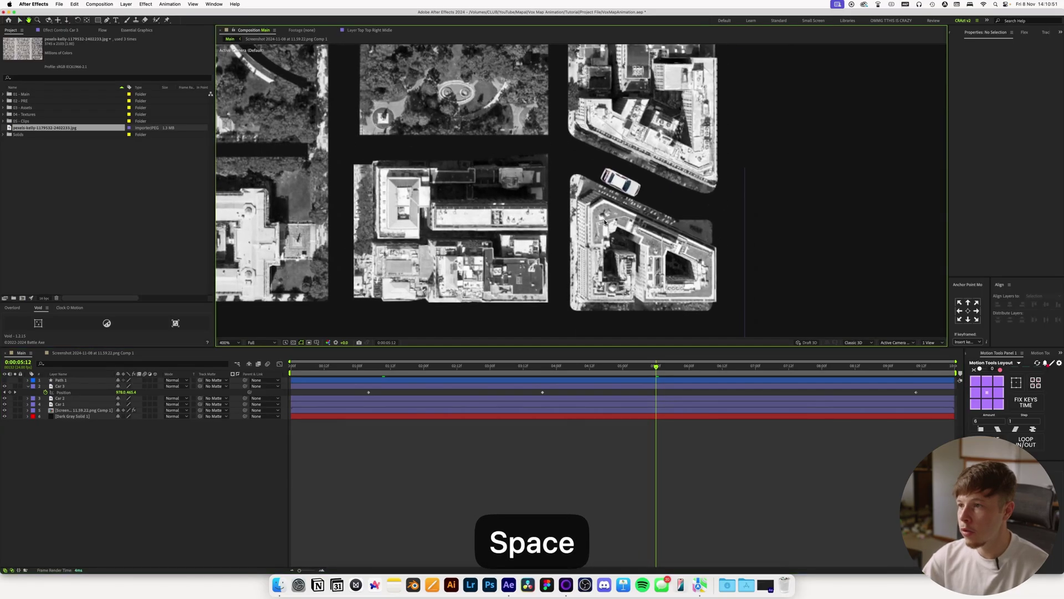
{"action": "key", "text": "g"}
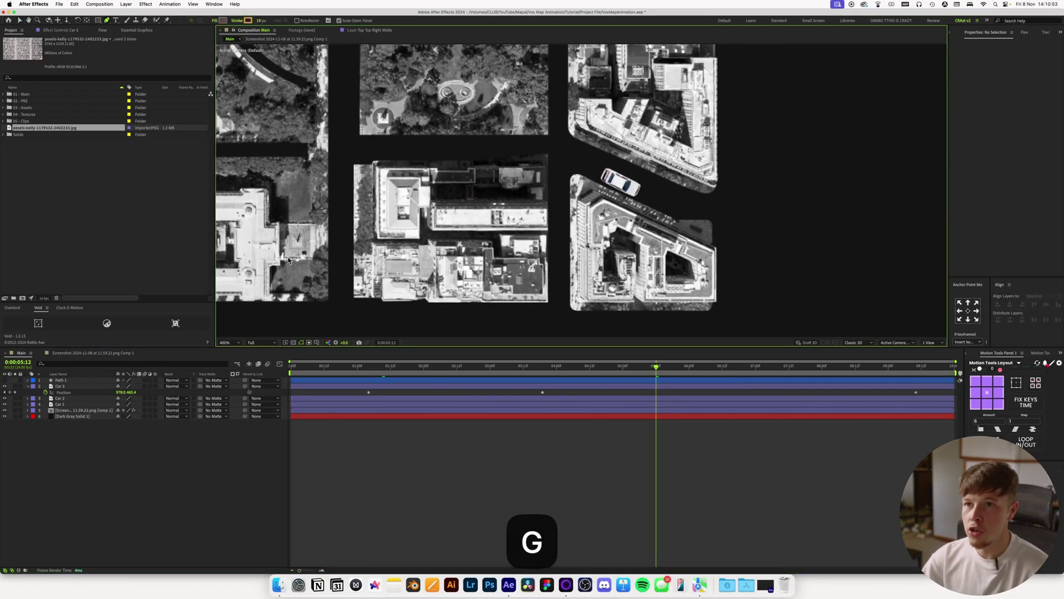
{"action": "left_click", "coordinate": [588, 173]}
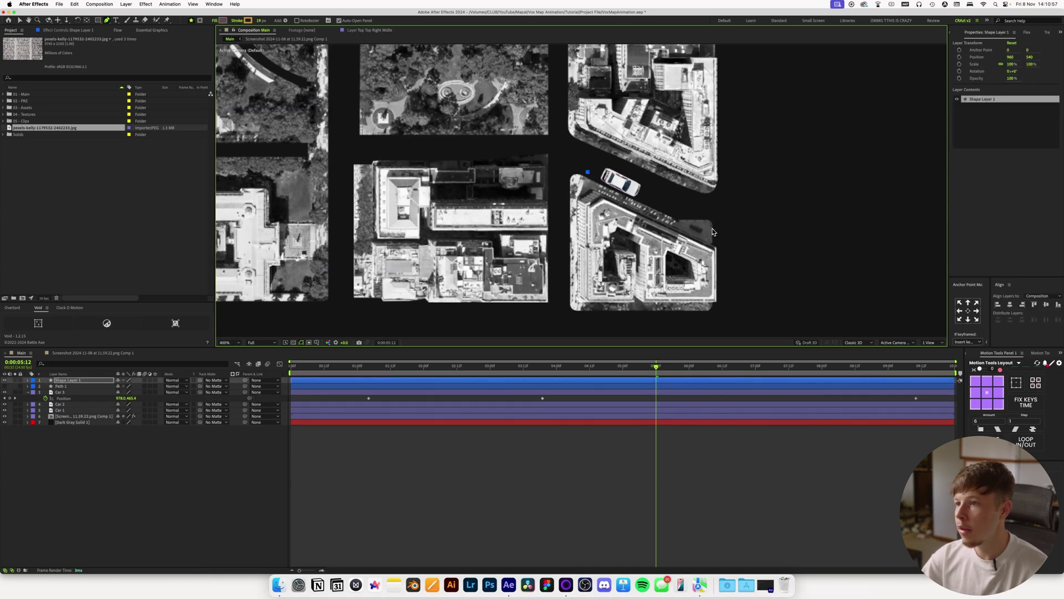
{"action": "key", "text": "super+z"}
{"action": "left_click", "coordinate": [565, 273]}
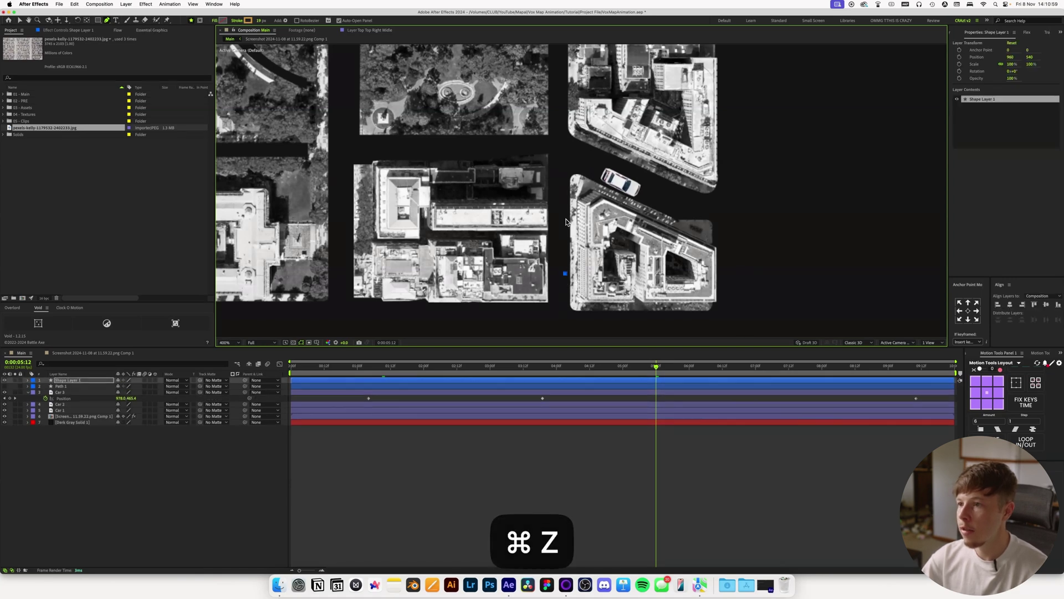
{"action": "left_click", "coordinate": [564, 182]}
{"action": "left_click_drag", "start_coordinate": [590, 173], "coordinate": [625, 187]}
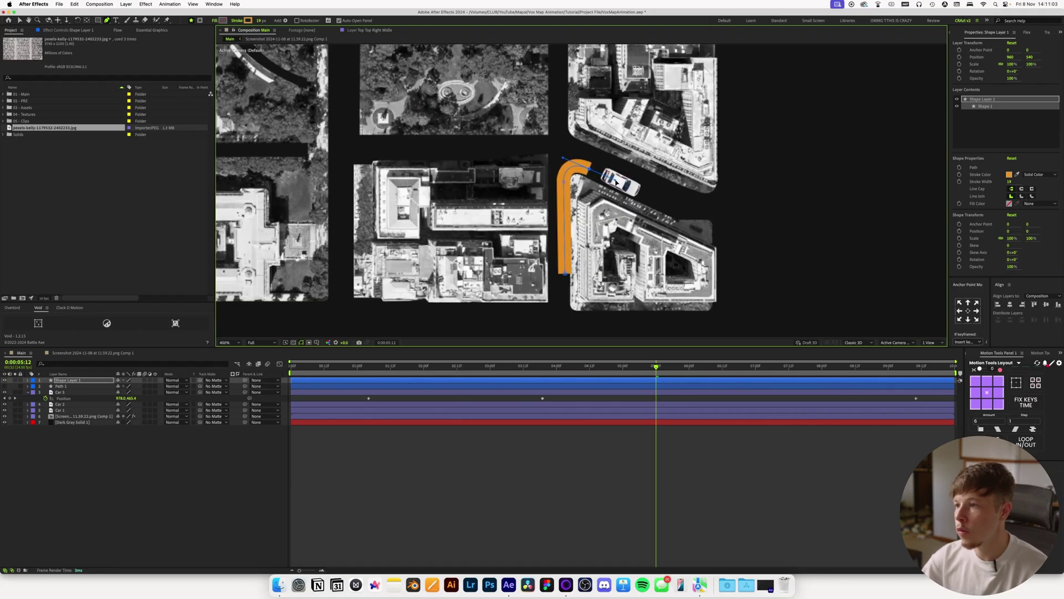
{"action": "left_click", "coordinate": [721, 238]}
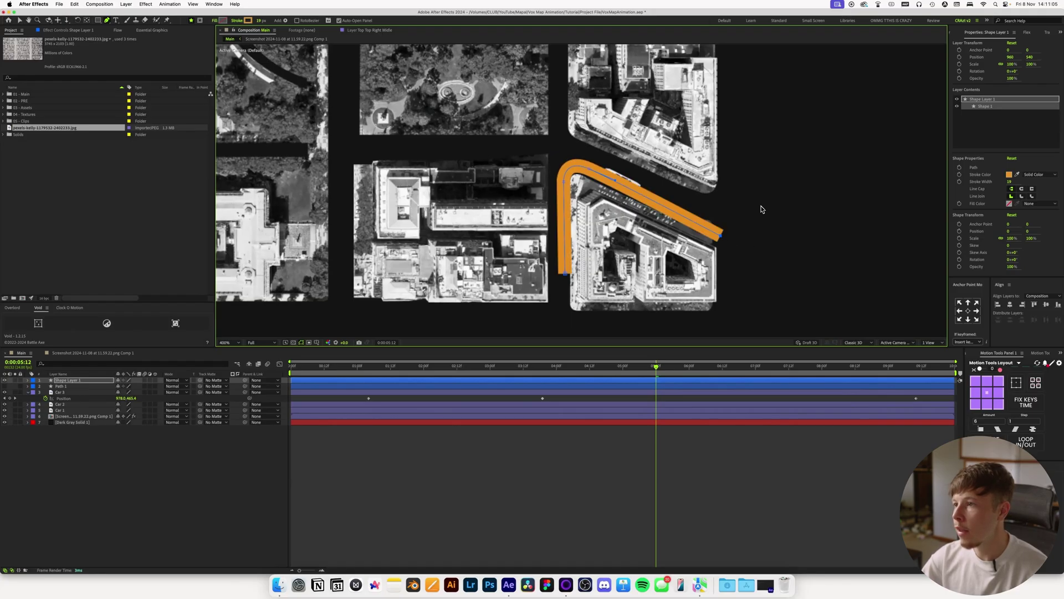
{"action": "mouse_move", "coordinate": [749, 176]}
{"action": "left_mouse_down"}
{"action": "mouse_move", "coordinate": [751, 200]}
{"action": "mouse_move", "coordinate": [747, 55]}
{"action": "mouse_move", "coordinate": [751, 111]}
{"action": "left_mouse_up"}
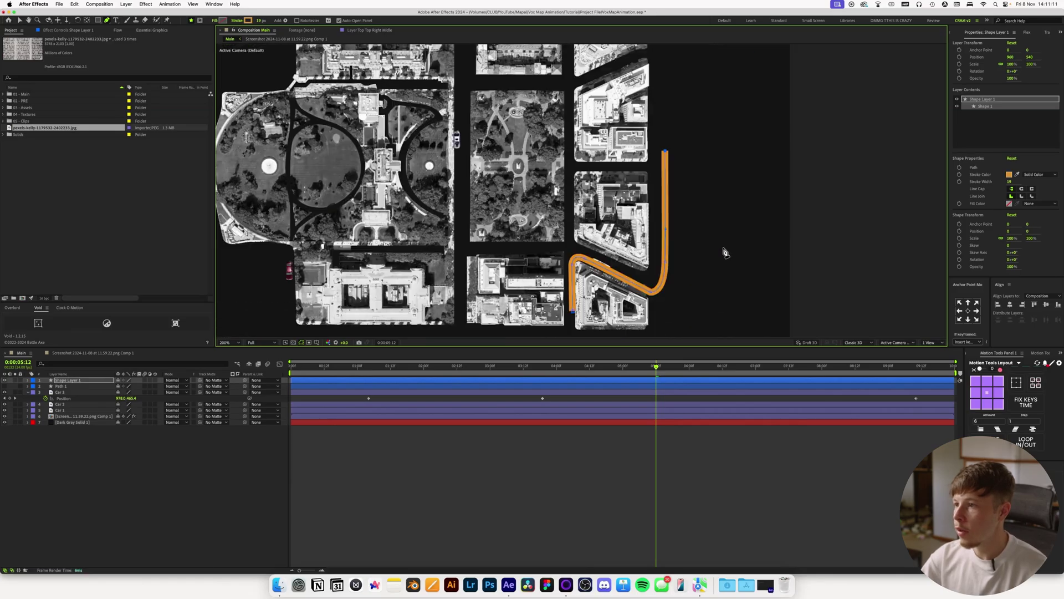
Step: Rename the new shape layer as Path 2
{"action": "key", "text": "Return"}
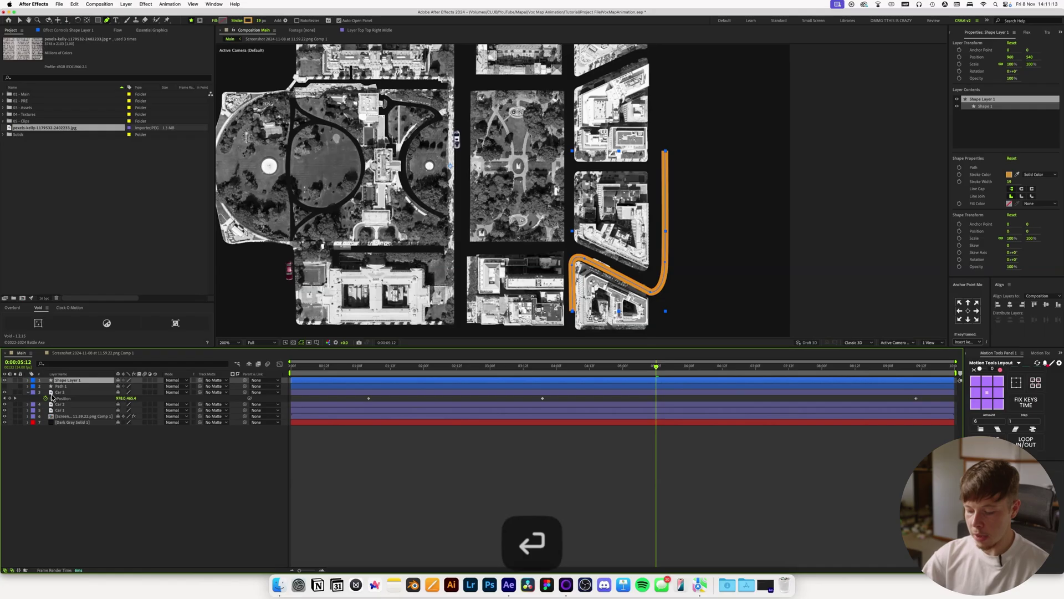
{"action": "type", "text": "Path 2"}
{"action": "key", "text": "Return"}
Step: Copy Path 2's Path property and paste it into Car 1's Position at 0:00:01:05
{"action": "left_click", "coordinate": [66, 364]}
{"action": "type", "text": "pat"}
{"action": "left_click", "coordinate": [65, 405]}
{"action": "key", "text": "super+c"}
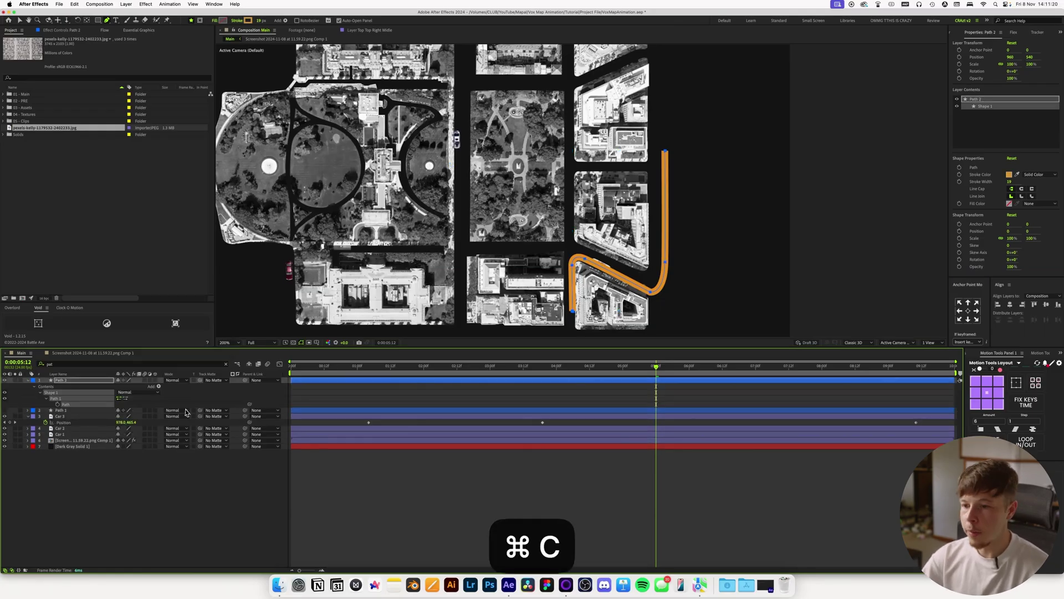
{"action": "left_click_drag", "start_coordinate": [348, 367], "coordinate": [371, 367]}
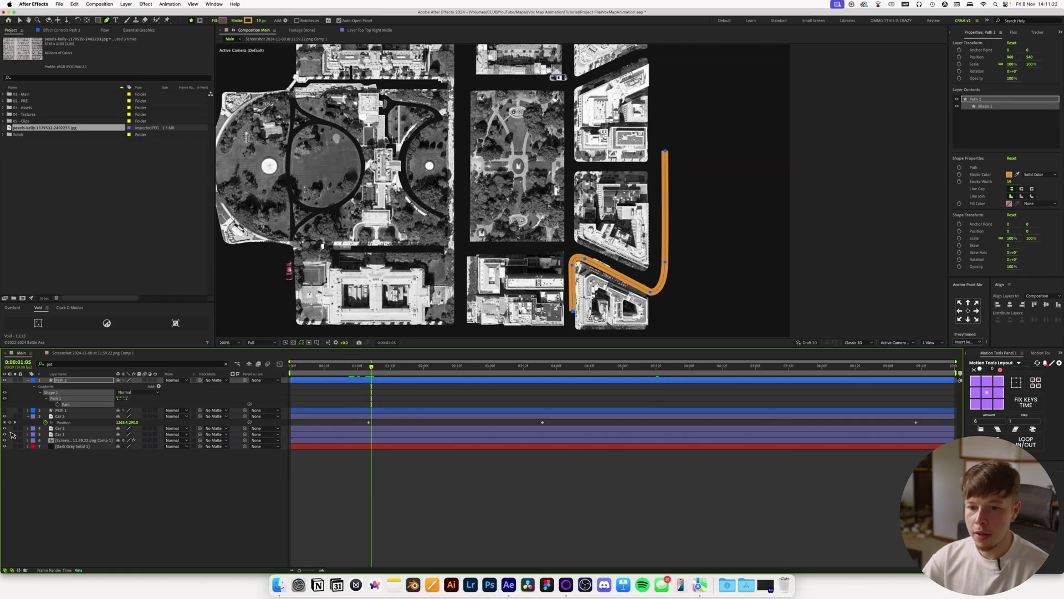
{"action": "left_click", "coordinate": [59, 434]}
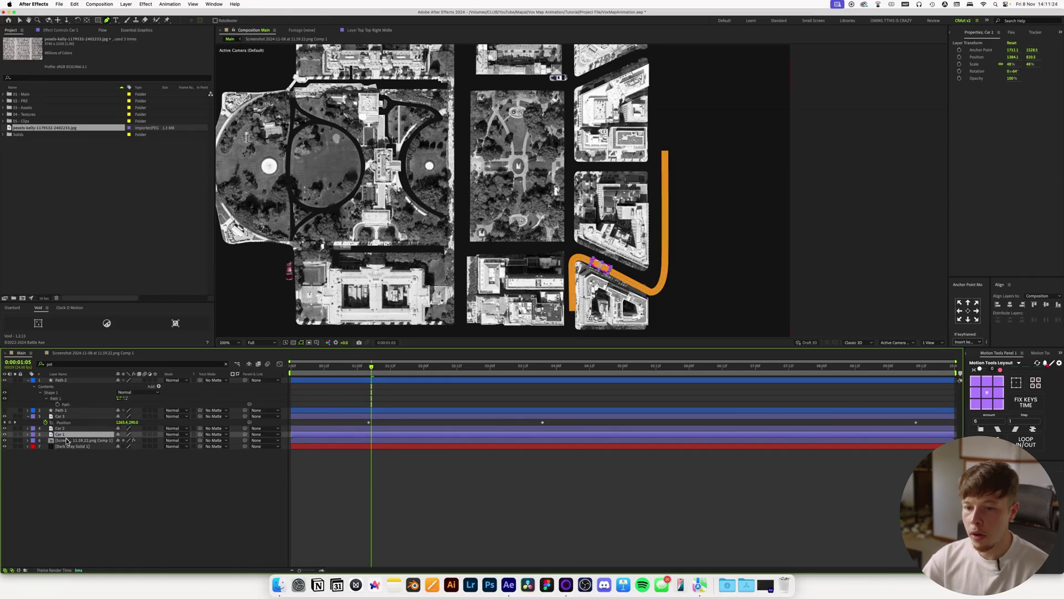
{"action": "key", "text": "p"}
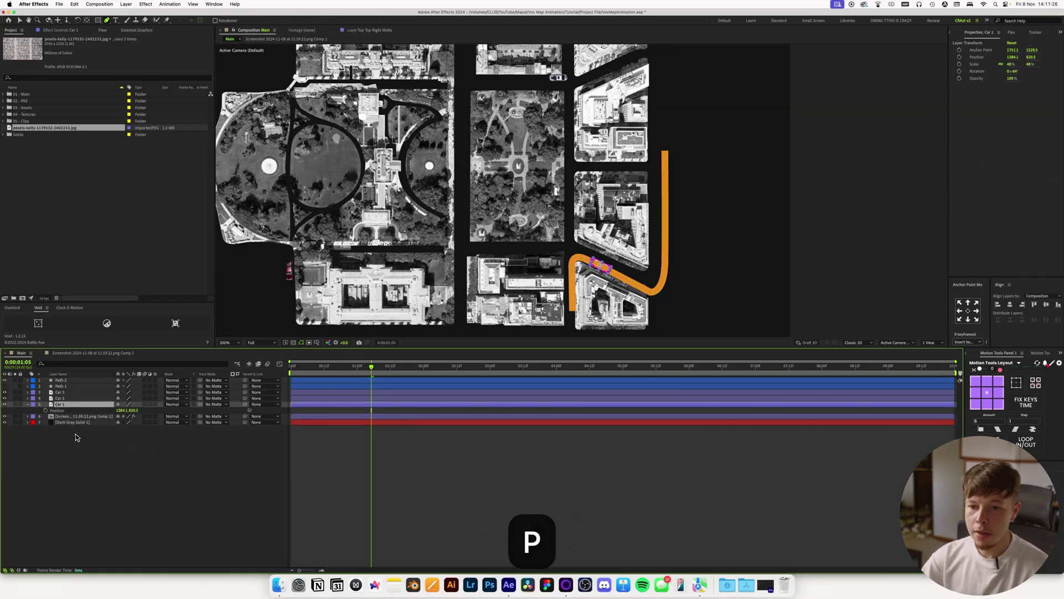
{"action": "left_click", "coordinate": [57, 410]}
{"action": "key", "text": "super+v"}
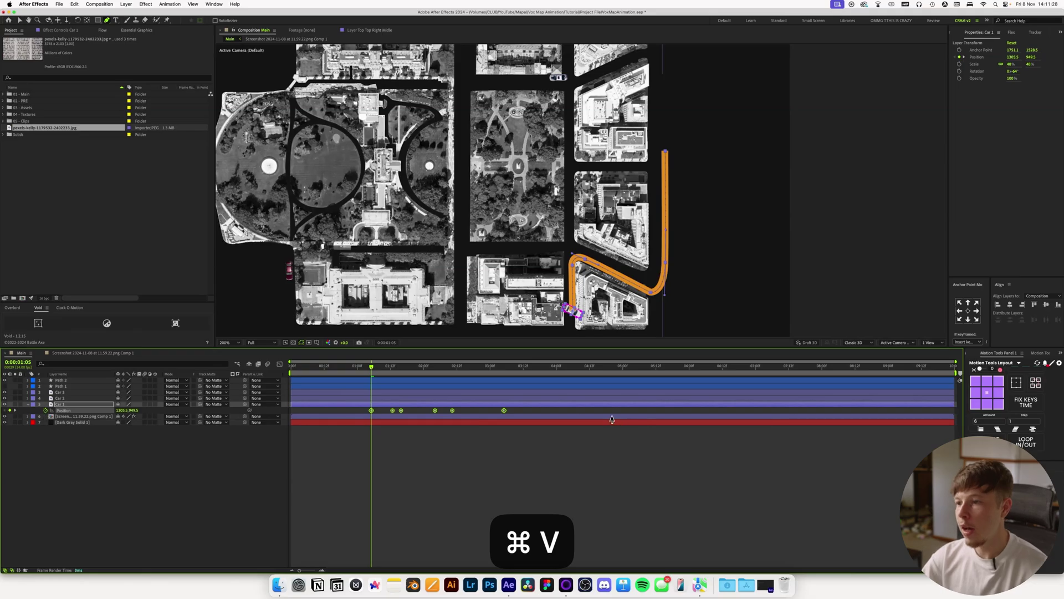
Step: Hide the Path 2 layer and rotate Car 1 to about -181° so it lines up with the vertical road
{"action": "key", "text": "r"}
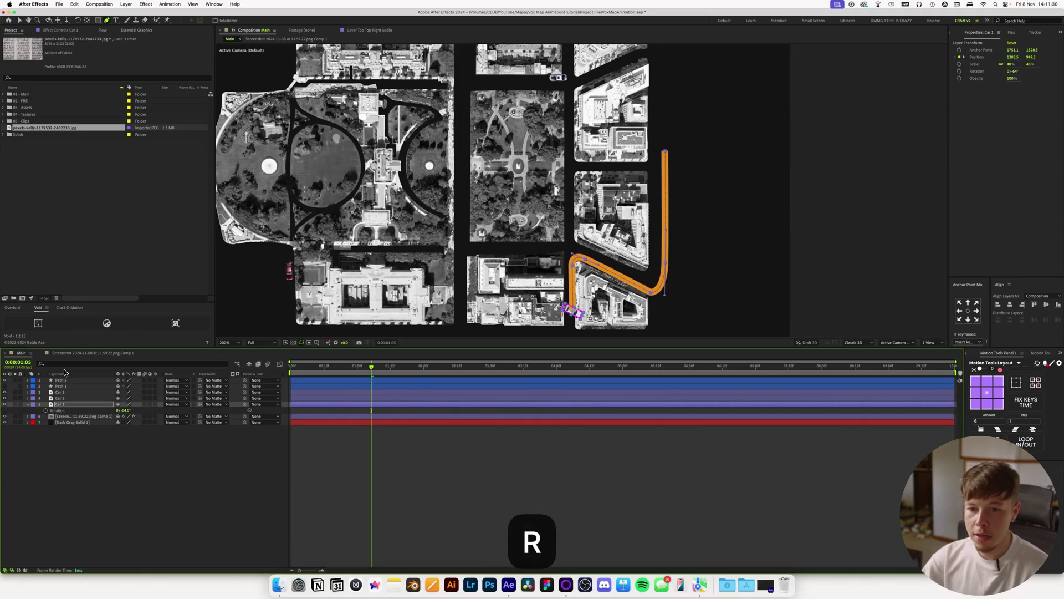
{"action": "left_click", "coordinate": [6, 381]}
{"action": "key", "text": "space"}
{"action": "scroll", "coordinate": [567, 245], "scroll_direction": "up", "scroll_amount": 2}
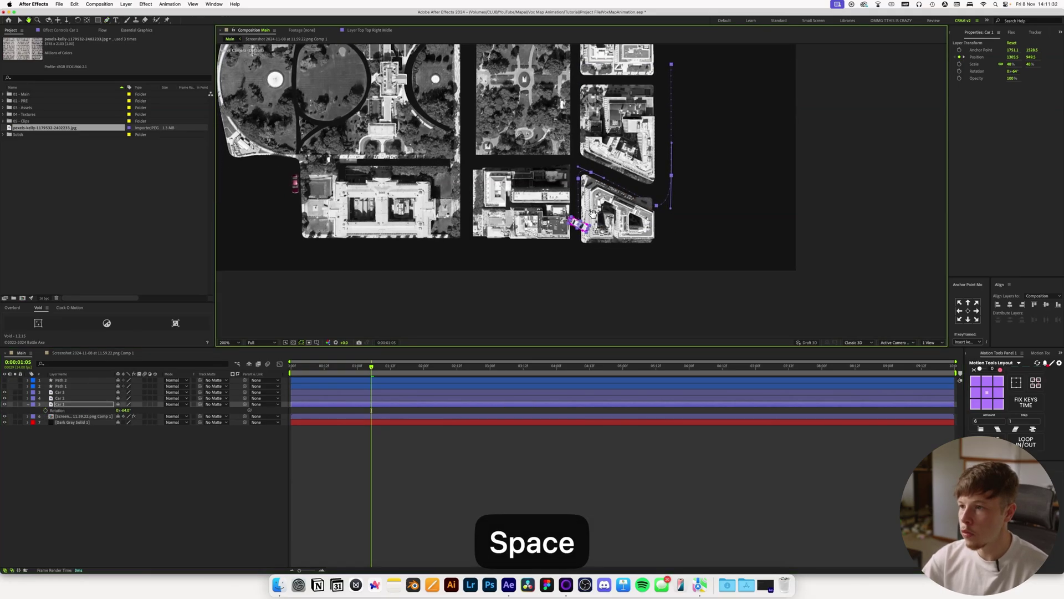
{"action": "scroll", "coordinate": [363, 325], "scroll_direction": "down", "scroll_amount": 3}
{"action": "left_click_drag", "start_coordinate": [134, 416], "coordinate": [93, 418]}
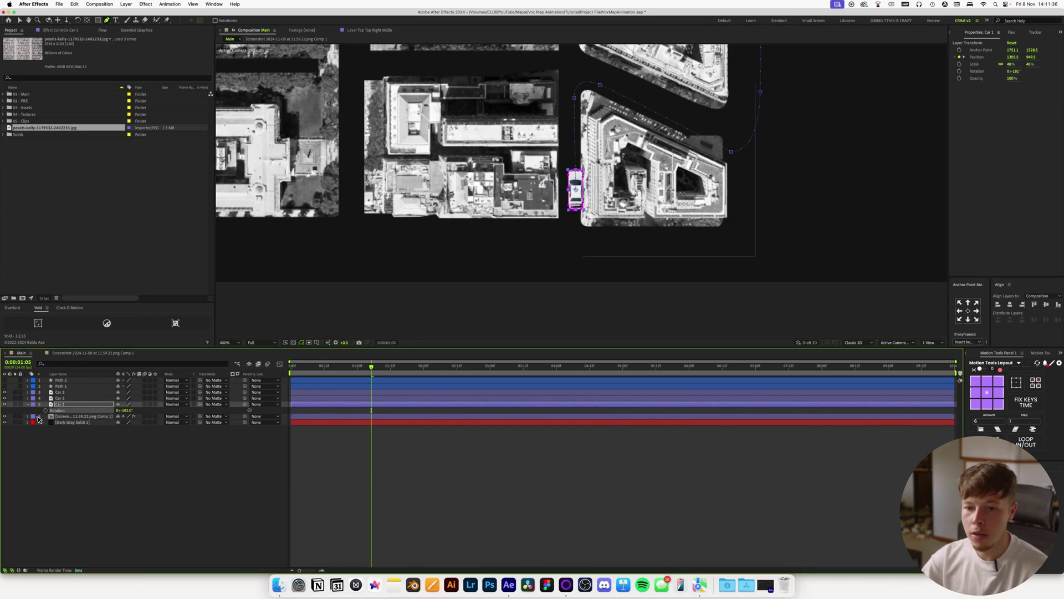
Step: Set Car 1's auto-orientation to Orient Along Path
{"action": "right_click", "coordinate": [73, 408]}
{"action": "mouse_move", "coordinate": [102, 388]}
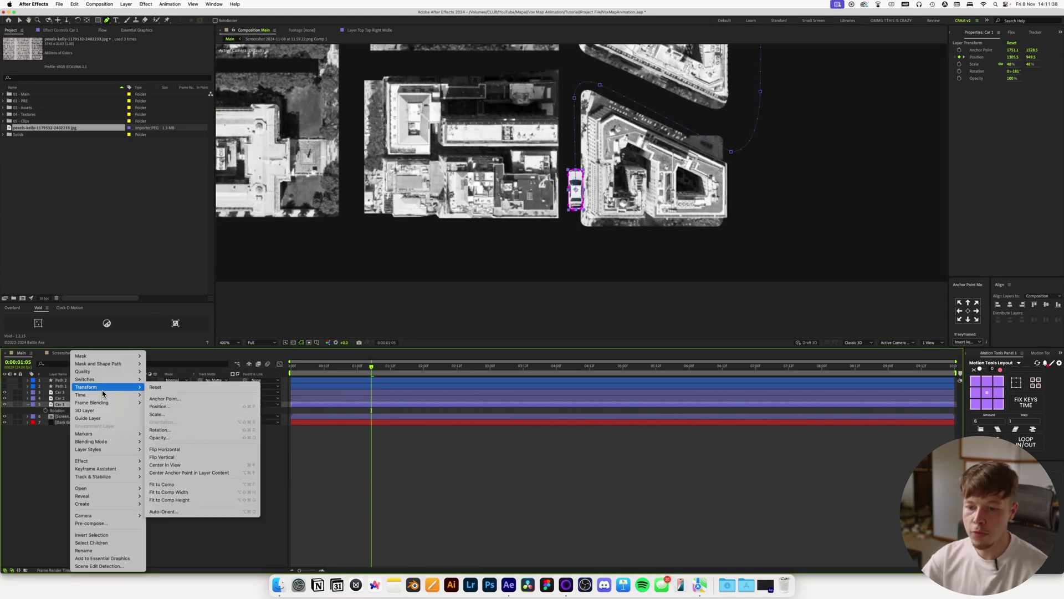
{"action": "left_click", "coordinate": [203, 511]}
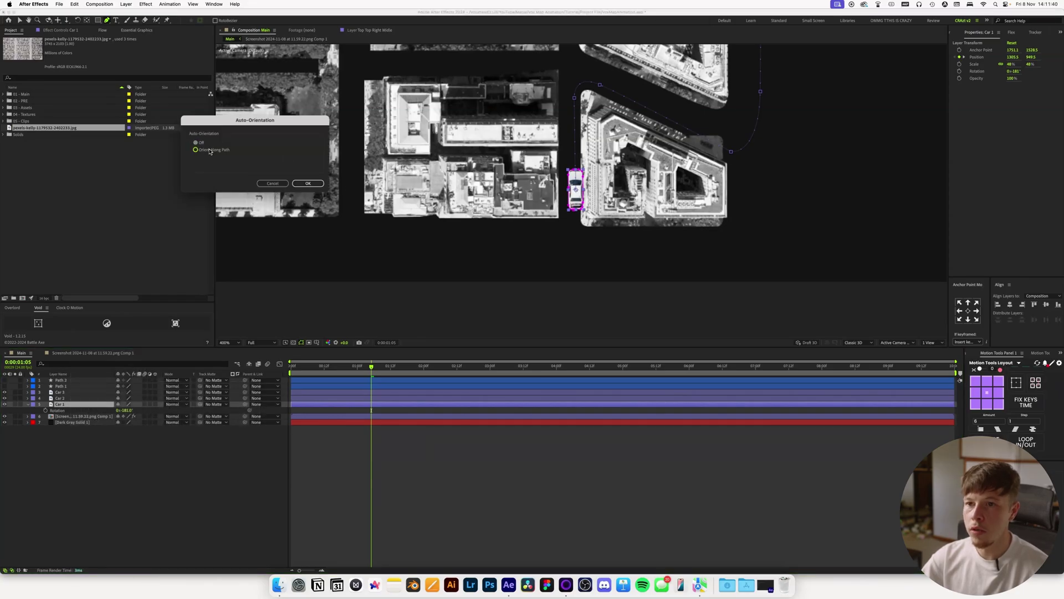
{"action": "left_click", "coordinate": [306, 184]}
Step: Rotate Car 1 to about -89° so it faces along its path, and check its direction through the bends
{"action": "key", "text": "u"}
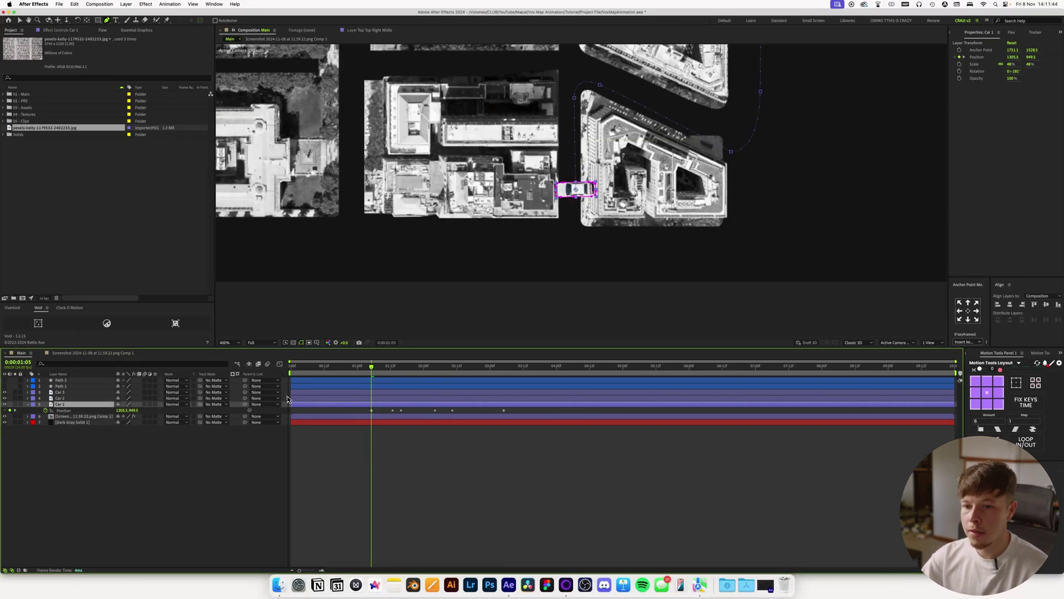
{"action": "key", "text": "shift+r"}
{"action": "left_click_drag", "start_coordinate": [124, 417], "coordinate": [170, 428]}
{"action": "left_click", "coordinate": [183, 438]}
{"action": "left_click_drag", "start_coordinate": [376, 368], "coordinate": [435, 371]}
{"action": "key", "text": "comma"}
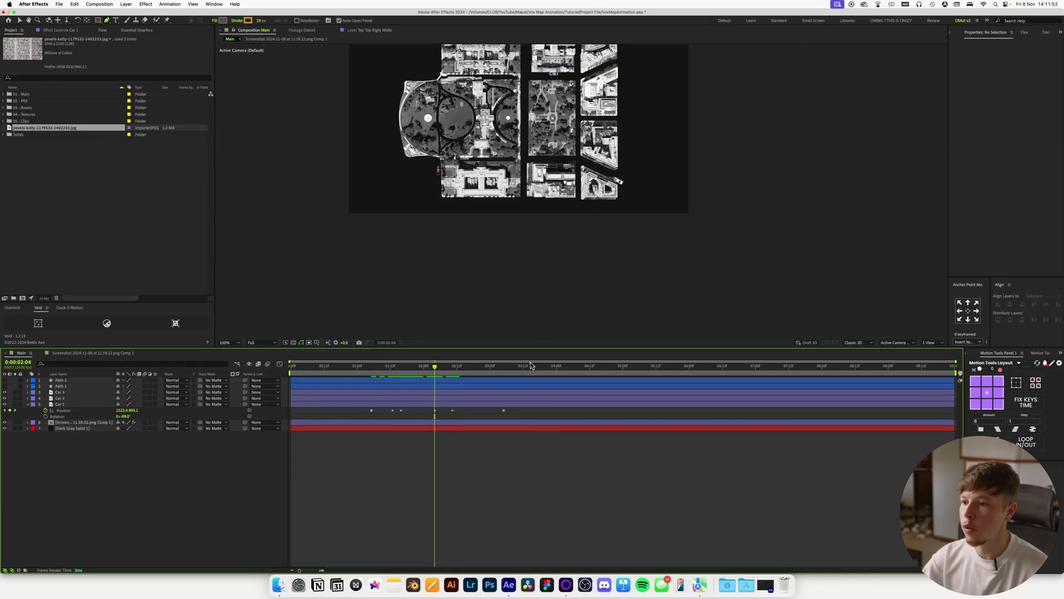
Step: Stretch Car 1's Position keyframes proportionally so the drive ends just before 0:00:09:00, and preview the slower motion
{"action": "left_click", "coordinate": [506, 411]}
{"action": "left_click_drag", "start_coordinate": [504, 411], "coordinate": [872, 409]}
{"action": "left_click", "coordinate": [365, 367]}
{"action": "left_click", "coordinate": [421, 451]}
{"action": "key", "text": "space"}
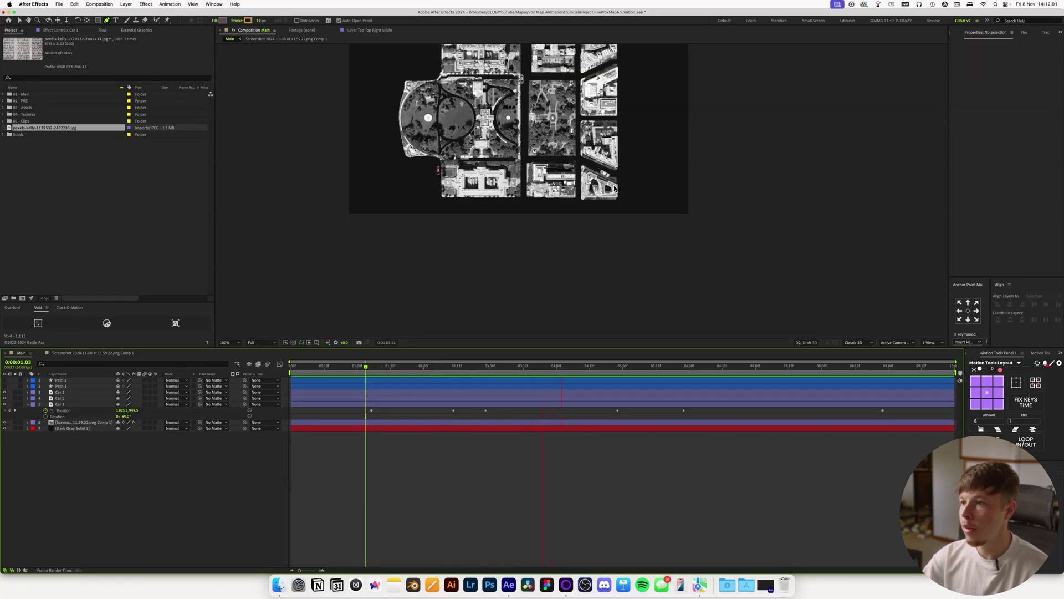
Step: Copy the Lumetri Color effect from the map composition layer and paste it onto Car 1, Car 2 and Car 3
{"action": "key", "text": "v"}
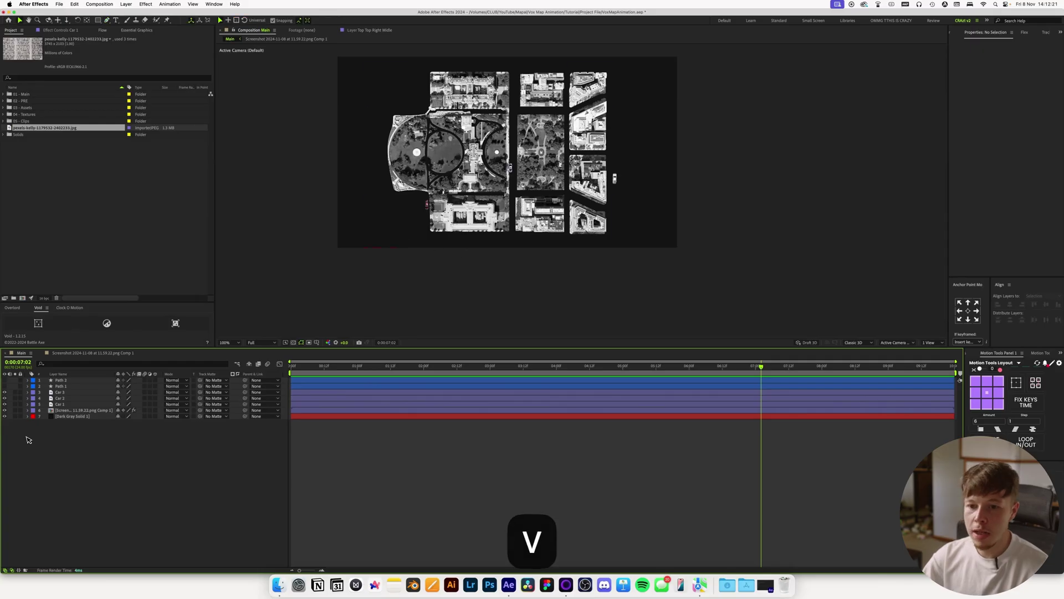
{"action": "left_click", "coordinate": [57, 411]}
{"action": "left_click", "coordinate": [40, 31]}
{"action": "left_click", "coordinate": [33, 45]}
{"action": "key", "text": "super+c"}
{"action": "left_click", "coordinate": [64, 394]}
{"action": "left_click", "coordinate": [61, 404], "text": "shift"}
{"action": "key", "text": "super+v"}
{"action": "left_click", "coordinate": [442, 436]}
{"action": "key", "text": "period"}
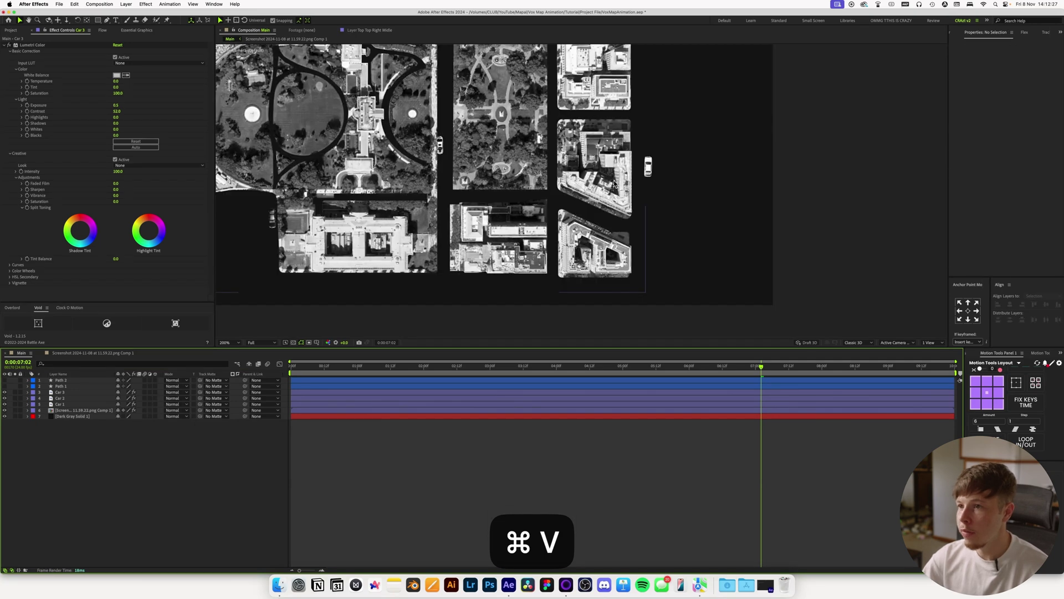
Step: Draw a circle about 41 px across with the Ellipse tool beside the White House building
{"action": "scroll", "coordinate": [614, 183], "scroll_direction": "down", "scroll_amount": 3}
{"action": "left_click_drag", "start_coordinate": [484, 167], "coordinate": [461, 192]}
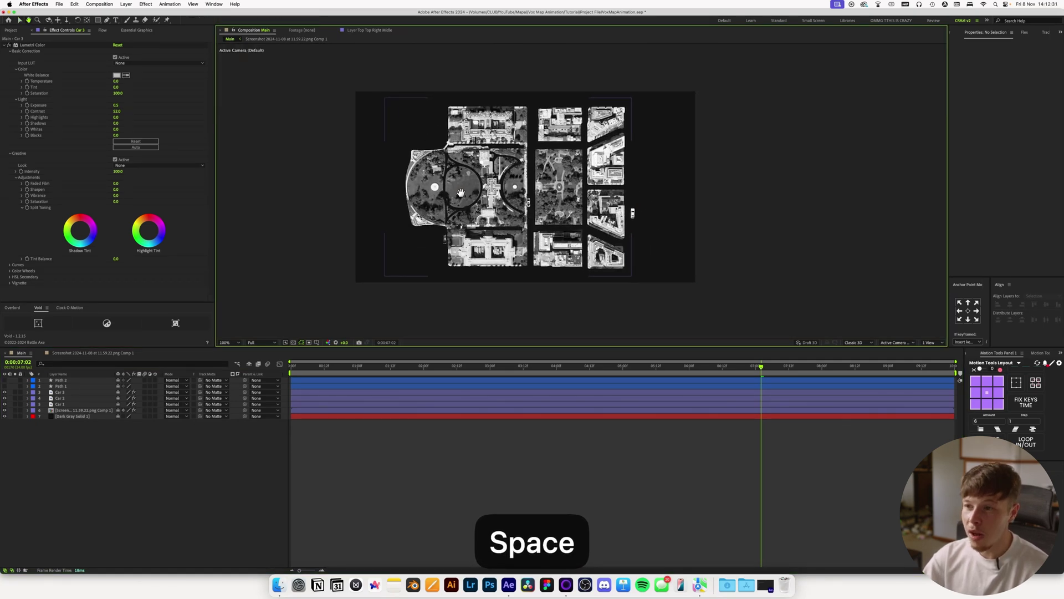
{"action": "key", "text": "period"}
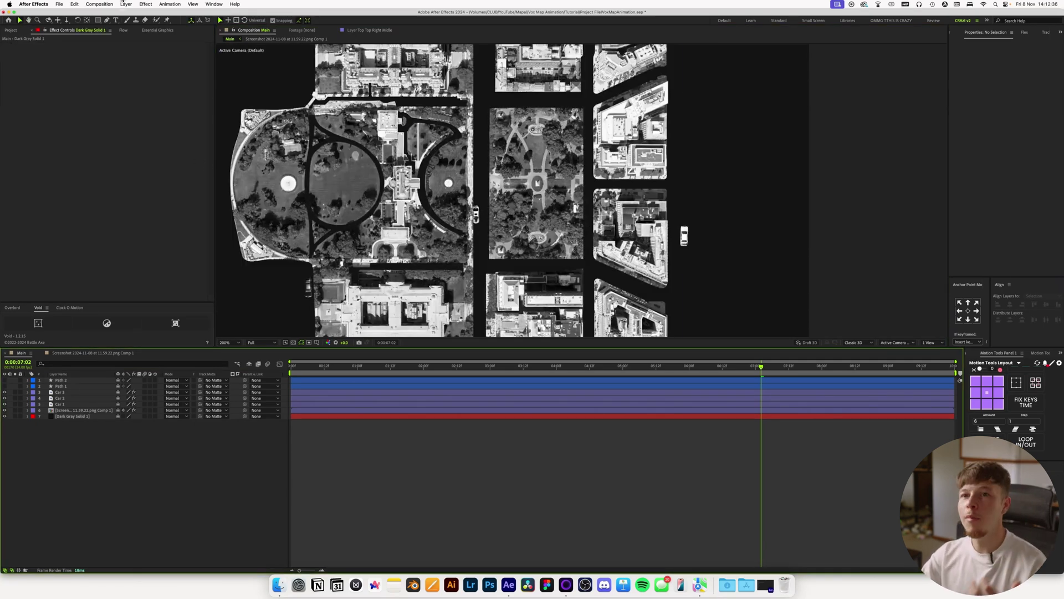
{"action": "left_click_drag", "start_coordinate": [103, 23], "coordinate": [118, 41]}
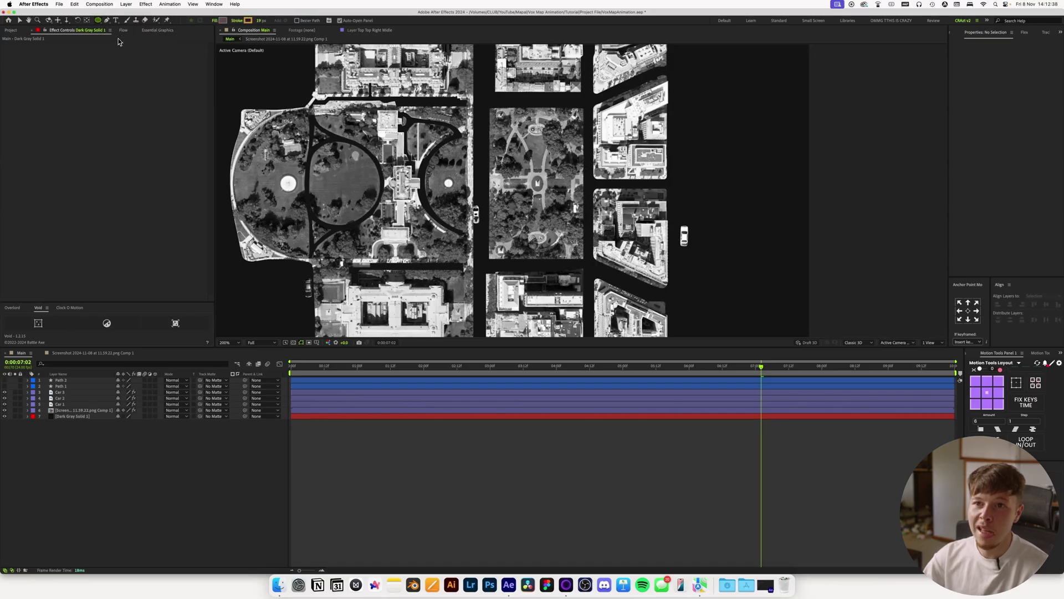
{"action": "scroll", "coordinate": [510, 188], "scroll_direction": "up", "scroll_amount": 1}
{"action": "left_click_drag", "start_coordinate": [480, 158], "coordinate": [511, 203]}
{"action": "left_click_drag", "start_coordinate": [315, 212], "coordinate": [353, 251]}
Step: Remove the circle's stroke and give it a solid red fill
{"action": "left_click", "coordinate": [240, 21]}
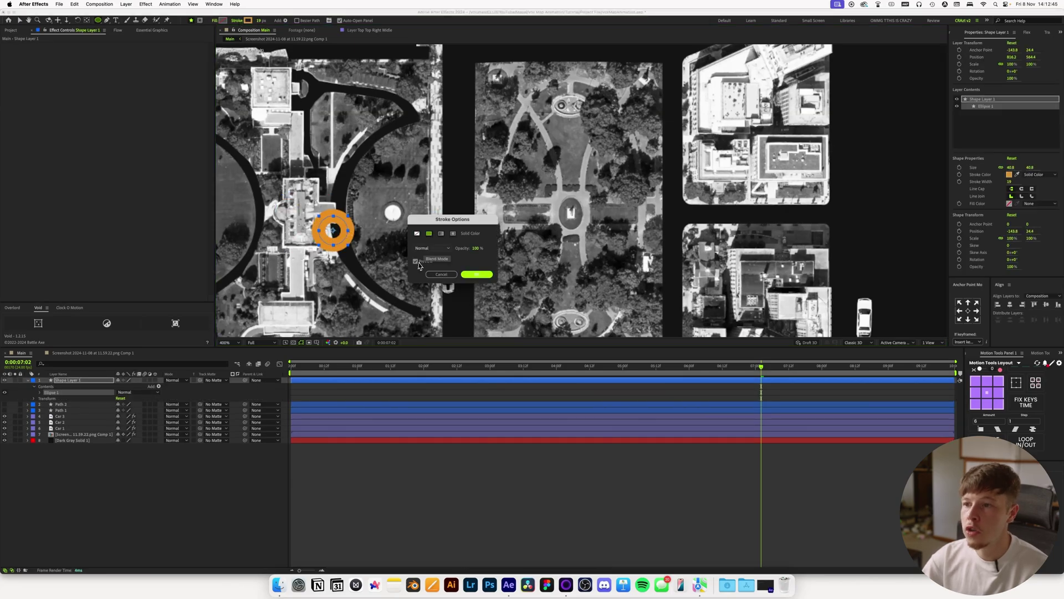
{"action": "left_click", "coordinate": [417, 233]}
{"action": "left_click", "coordinate": [475, 275]}
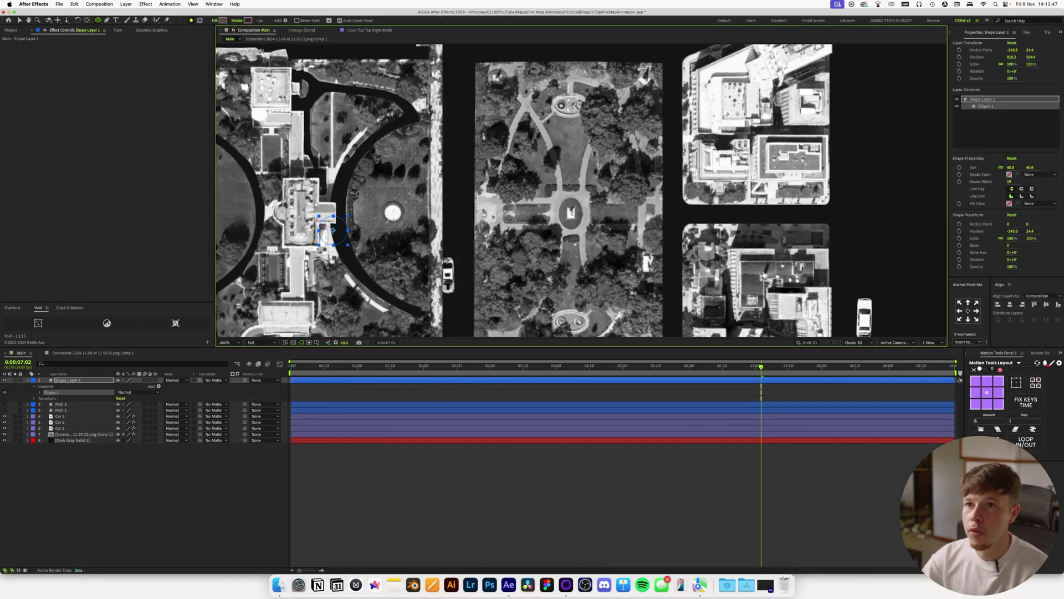
{"action": "left_click", "coordinate": [223, 21]}
{"action": "left_click_drag", "start_coordinate": [455, 382], "coordinate": [434, 371]}
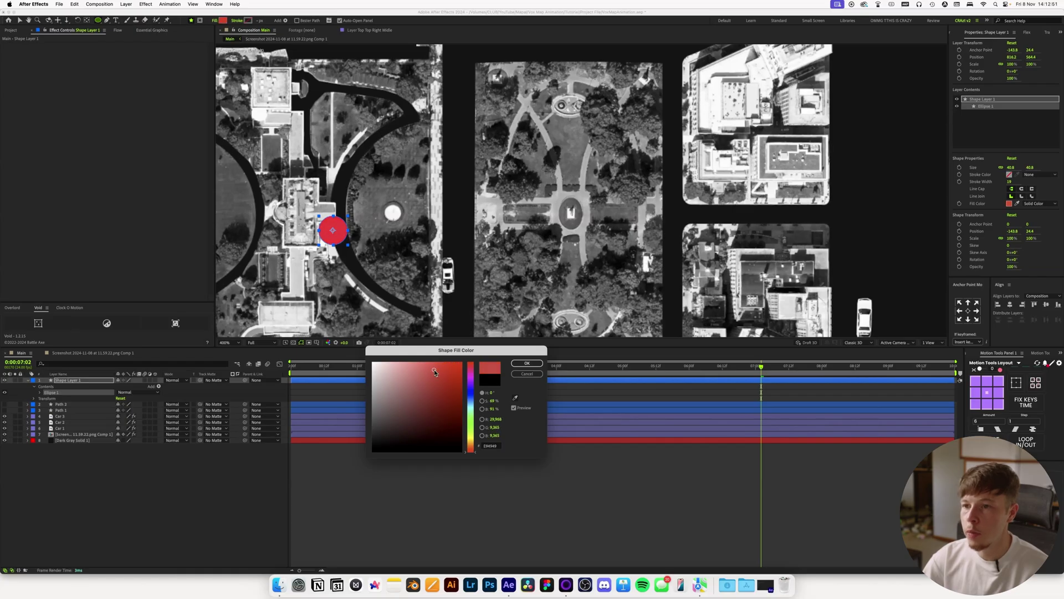
{"action": "left_click", "coordinate": [527, 363]}
{"action": "left_click", "coordinate": [67, 381]}
{"action": "left_click", "coordinate": [137, 458]}
{"action": "scroll", "coordinate": [529, 132], "scroll_direction": "down", "scroll_amount": 1}
{"action": "key", "text": "space"}
{"action": "left_click_drag", "start_coordinate": [393, 229], "coordinate": [334, 245]}
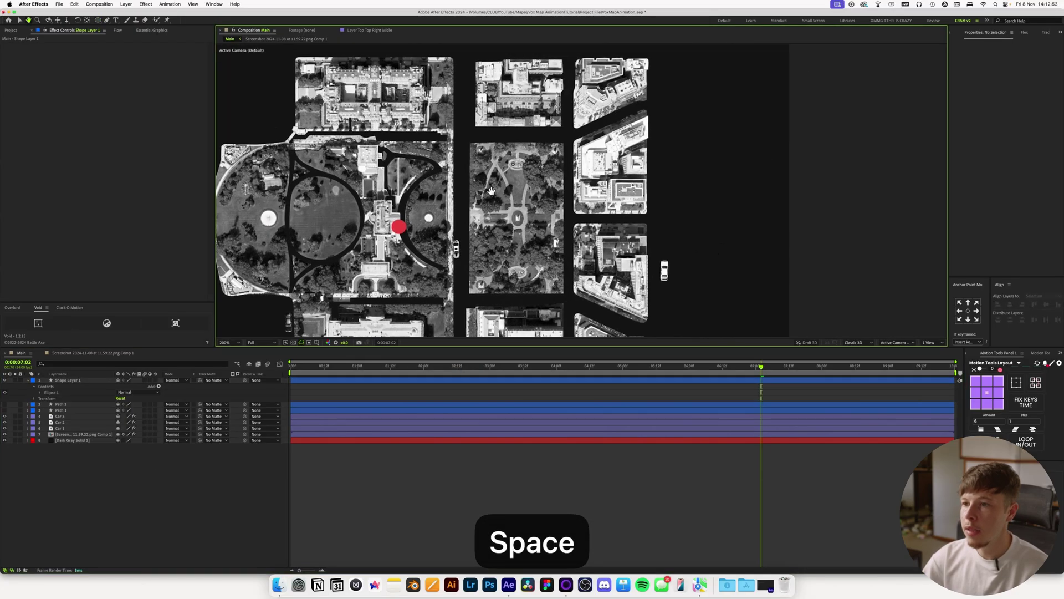
Step: Animate the red circle's Scale from 0% at about 0:00:01:06 to 100% at 0:00:02:00
{"action": "key", "text": "v"}
{"action": "left_click", "coordinate": [398, 226]}
{"action": "mouse_move", "coordinate": [371, 374]}
{"action": "left_mouse_down"}
{"action": "mouse_move", "coordinate": [326, 377]}
{"action": "mouse_move", "coordinate": [374, 384]}
{"action": "left_mouse_up"}
{"action": "key", "text": "s"}
{"action": "left_click", "coordinate": [46, 387]}
{"action": "left_click", "coordinate": [126, 386]}
{"action": "type", "text": "0"}
{"action": "key", "text": "Return"}
{"action": "left_click", "coordinate": [424, 367]}
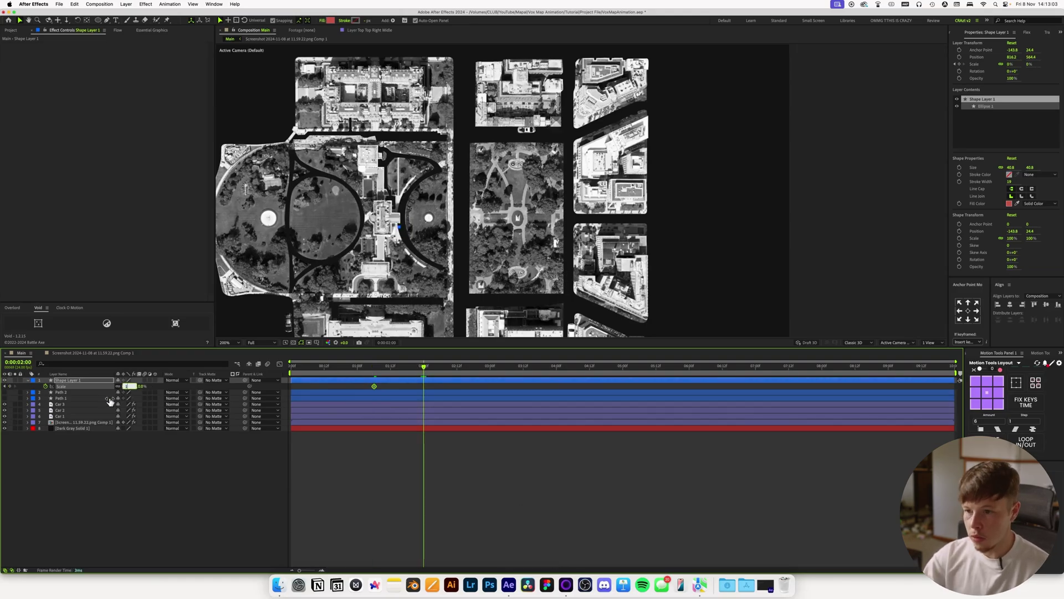
{"action": "type", "text": "100"}
{"action": "key", "text": "Return"}
Step: Hold the circle's Scale with a keyframe at 0:00:09:00 and set it to 0% at 0:00:09:12
{"action": "left_click_drag", "start_coordinate": [511, 366], "coordinate": [888, 366]}
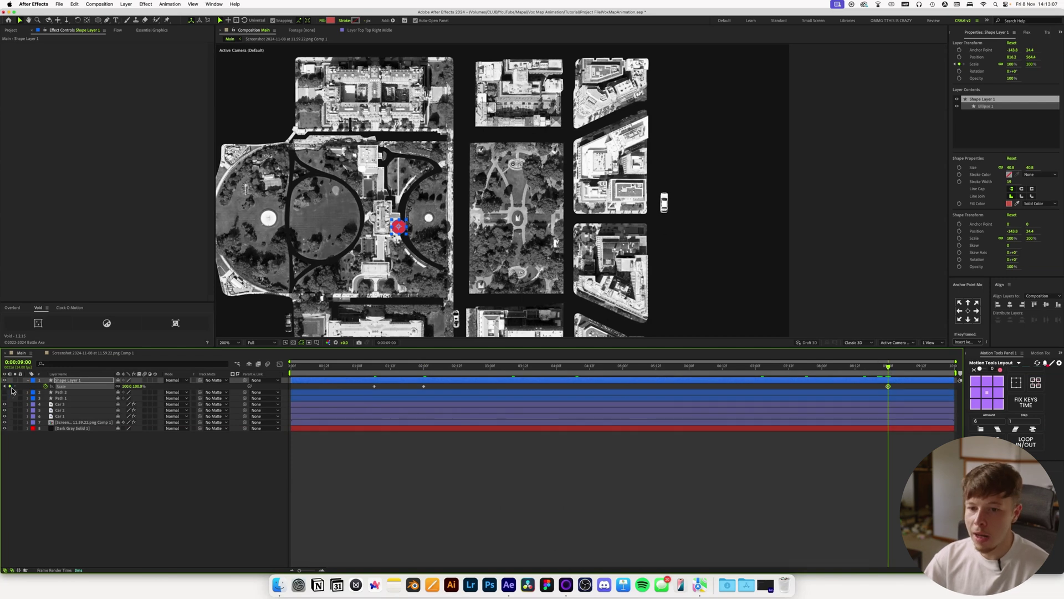
{"action": "left_click", "coordinate": [922, 368]}
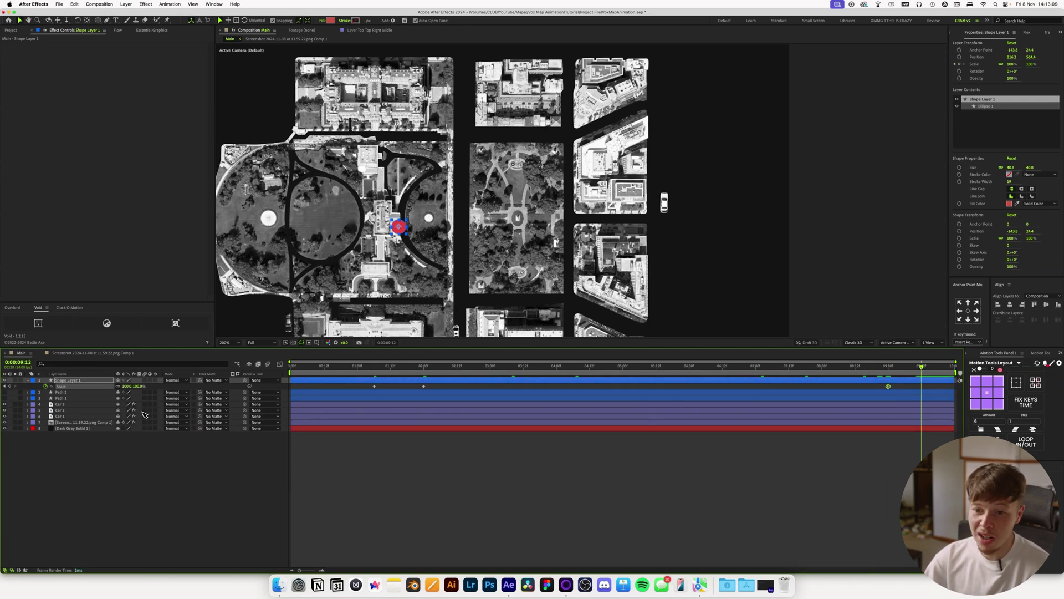
{"action": "left_click_drag", "start_coordinate": [128, 388], "coordinate": [83, 386]}
Step: Apply the 0.00, 0.00, 0.00, 1.00 Flow easing curve to the circle's first two Scale keyframes and preview the animation
{"action": "left_click", "coordinate": [117, 30]}
{"action": "left_click_drag", "start_coordinate": [459, 460], "coordinate": [355, 381]}
{"action": "left_click", "coordinate": [137, 141]}
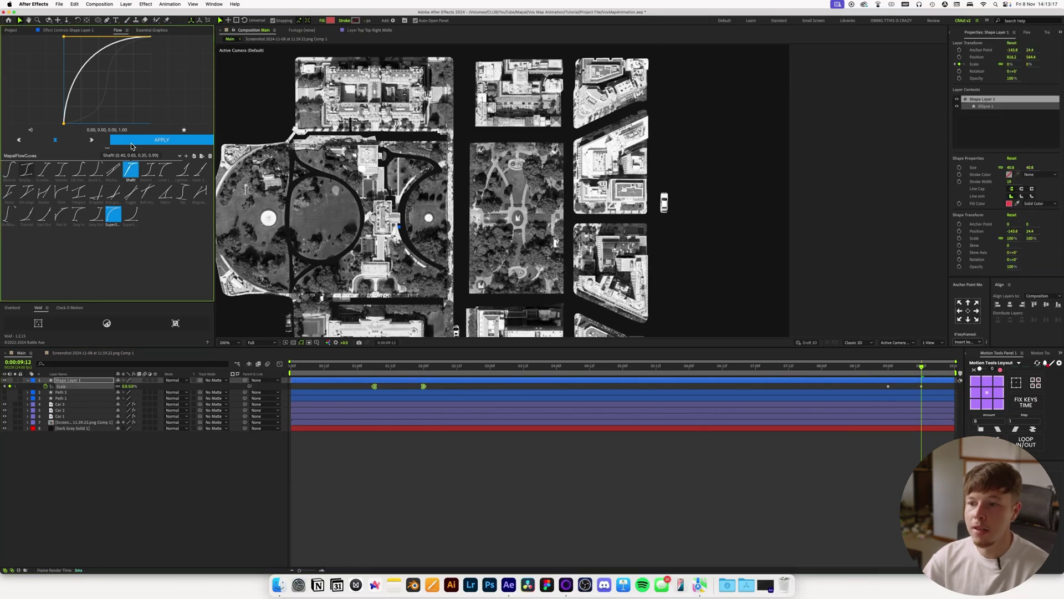
{"action": "left_click", "coordinate": [387, 494]}
{"action": "left_click", "coordinate": [366, 366]}
{"action": "key", "text": "space"}
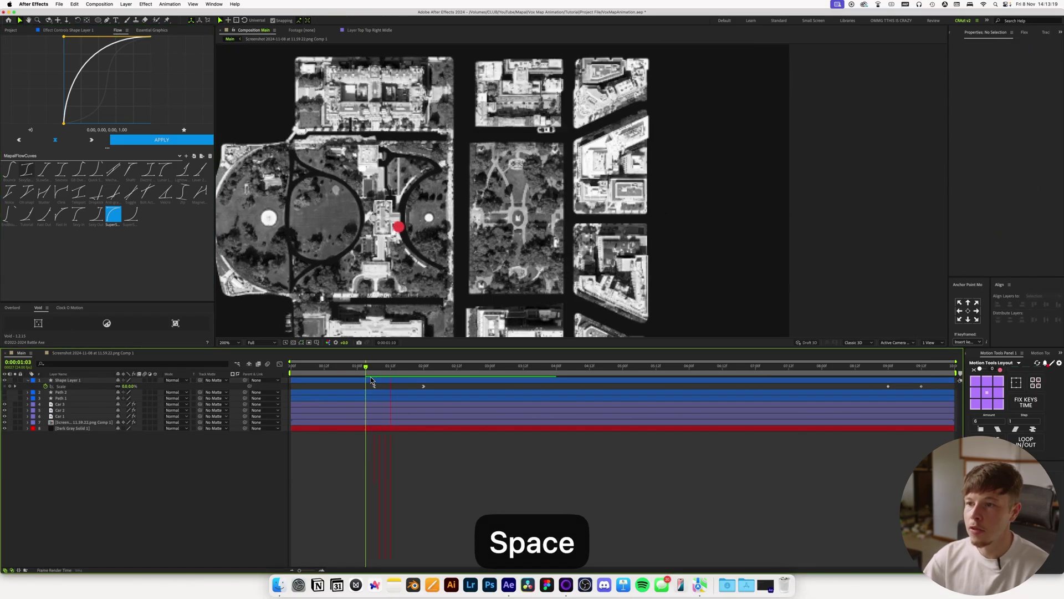
Step: Apply the 1.00, 0.00, 1.00, 1.00 Flow easing curve to the circle's last two Scale keyframes and preview the result
{"action": "left_click_drag", "start_coordinate": [857, 366], "coordinate": [927, 367]}
{"action": "left_click_drag", "start_coordinate": [940, 398], "coordinate": [753, 383]}
{"action": "left_click", "coordinate": [134, 215]}
{"action": "double_click", "coordinate": [137, 216]}
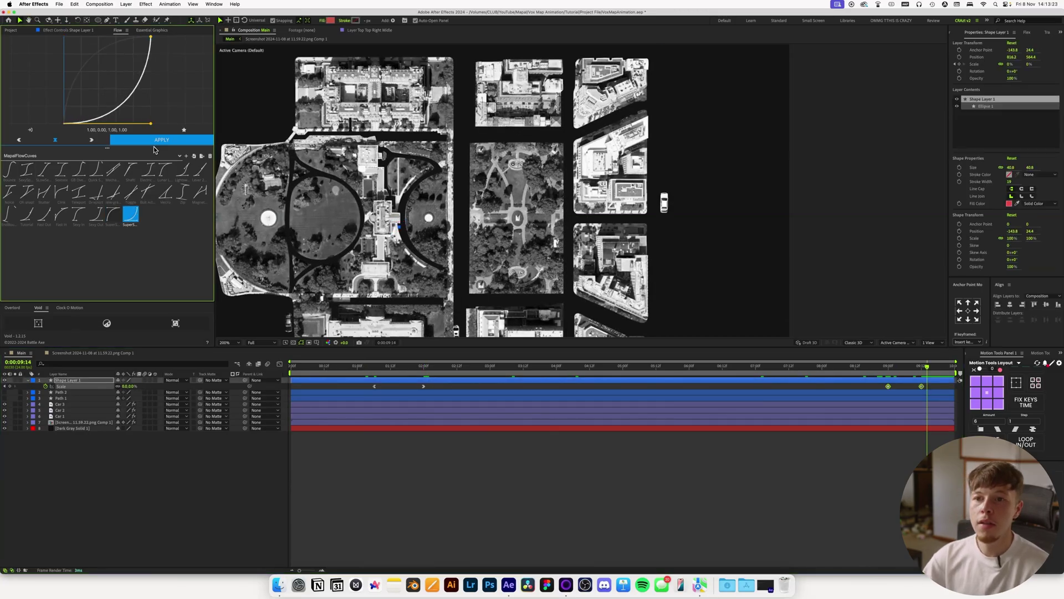
{"action": "left_click", "coordinate": [815, 477]}
{"action": "left_click", "coordinate": [875, 374]}
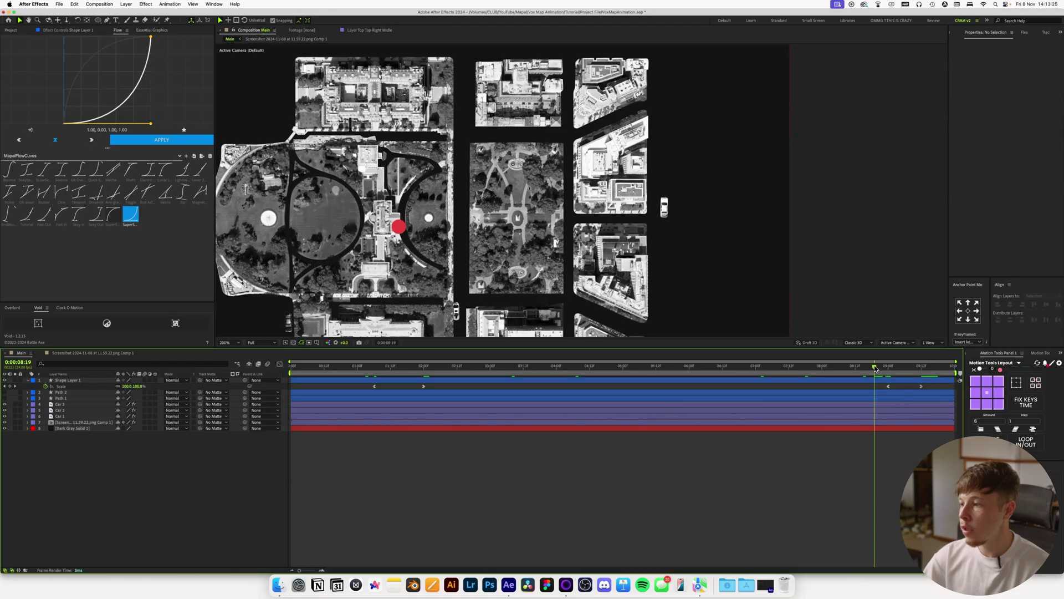
{"action": "key", "text": "space"}
Step: Duplicate the red circle twice, placing one copy at the park block's upper-left corner and one beside the lower-right triangular block
{"action": "left_click_drag", "start_coordinate": [369, 375], "coordinate": [454, 376]}
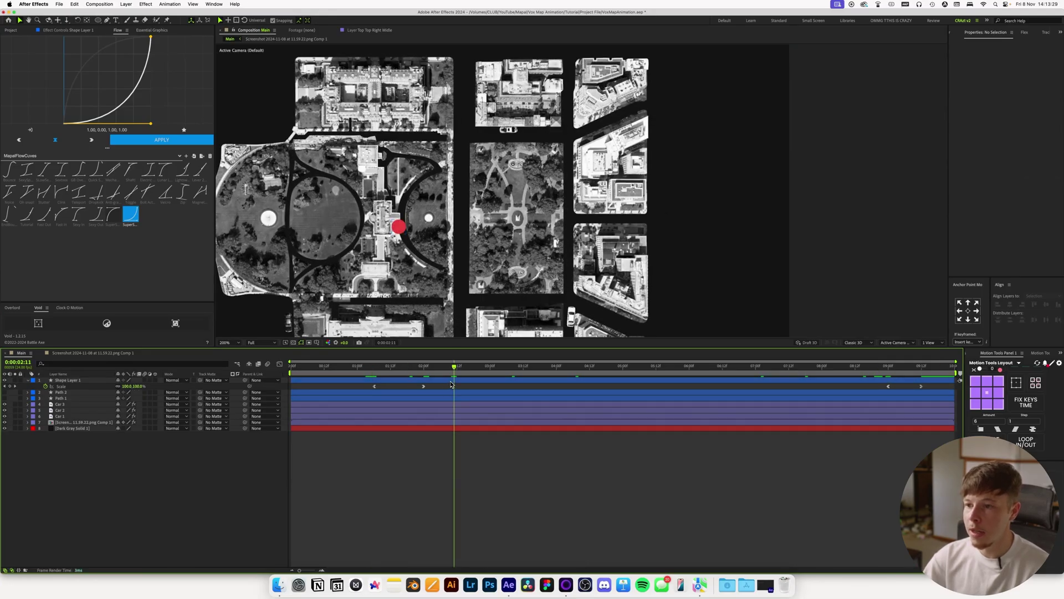
{"action": "key", "text": "super+d"}
{"action": "key", "text": "v"}
{"action": "left_click_drag", "start_coordinate": [399, 227], "coordinate": [486, 153]}
{"action": "key", "text": "super+d"}
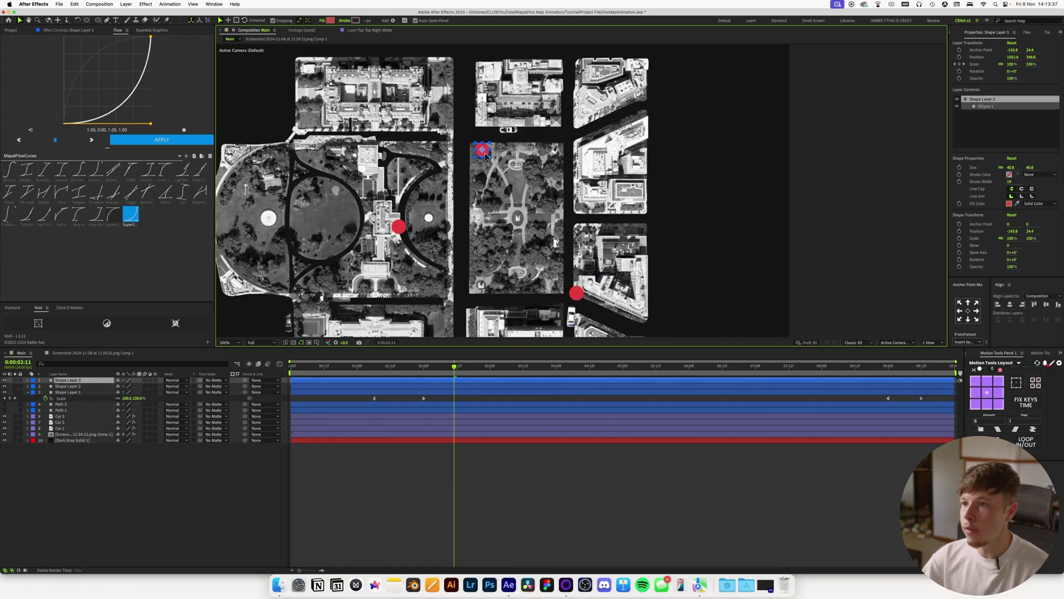
Step: Stagger the copies' opening Scale keyframes to start at about 0:00:01:00 for Shape Layer 2 and 0:00:01:19 for Shape Layer 3, and preview
{"action": "key", "text": "u"}
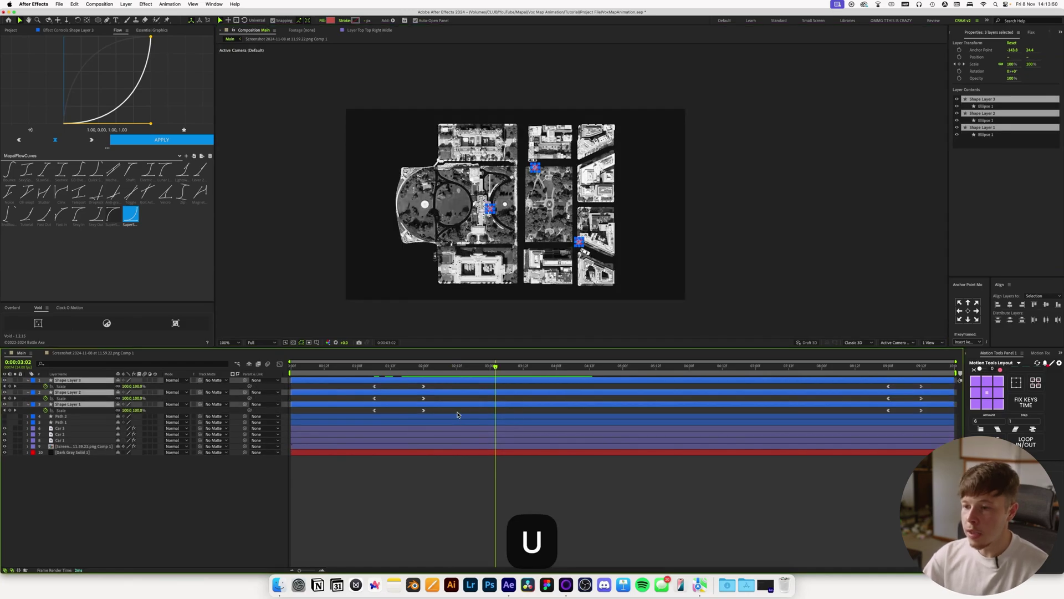
{"action": "left_click_drag", "start_coordinate": [432, 402], "coordinate": [401, 389]}
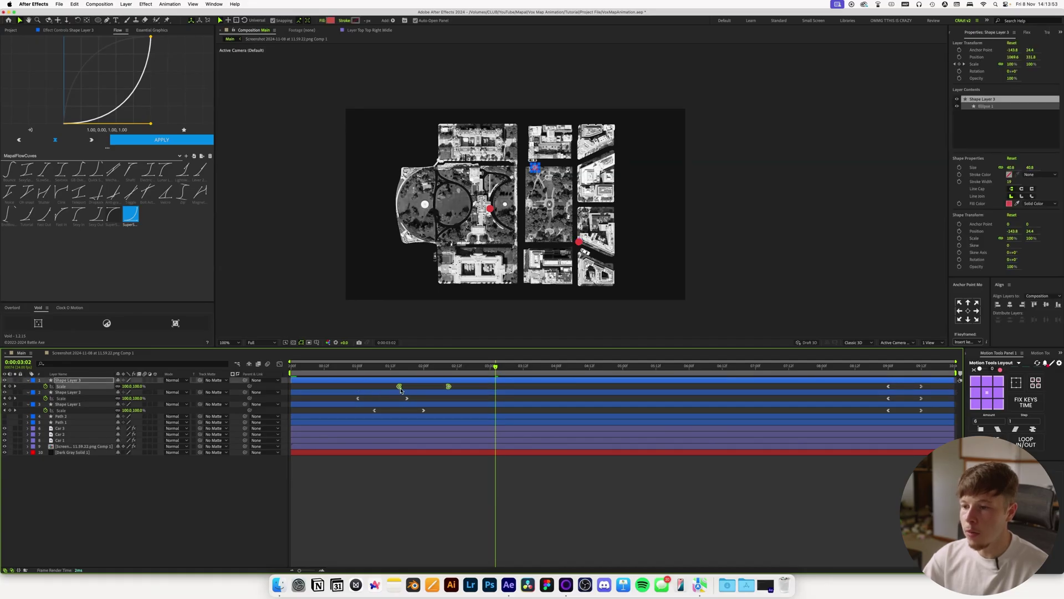
{"action": "left_click", "coordinate": [355, 366]}
{"action": "key", "text": "space"}
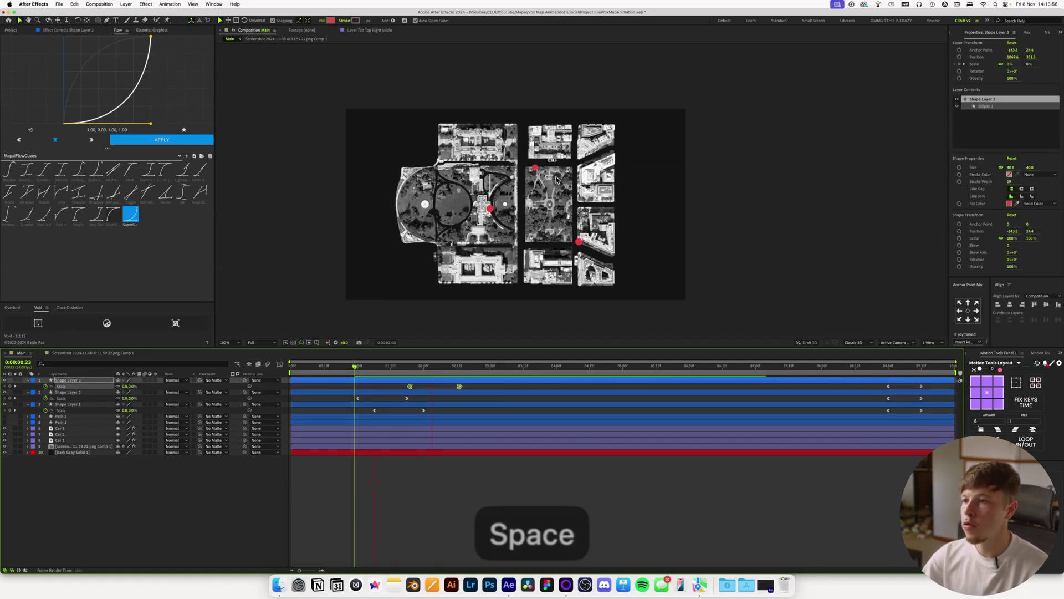
{"action": "key", "text": "space"}
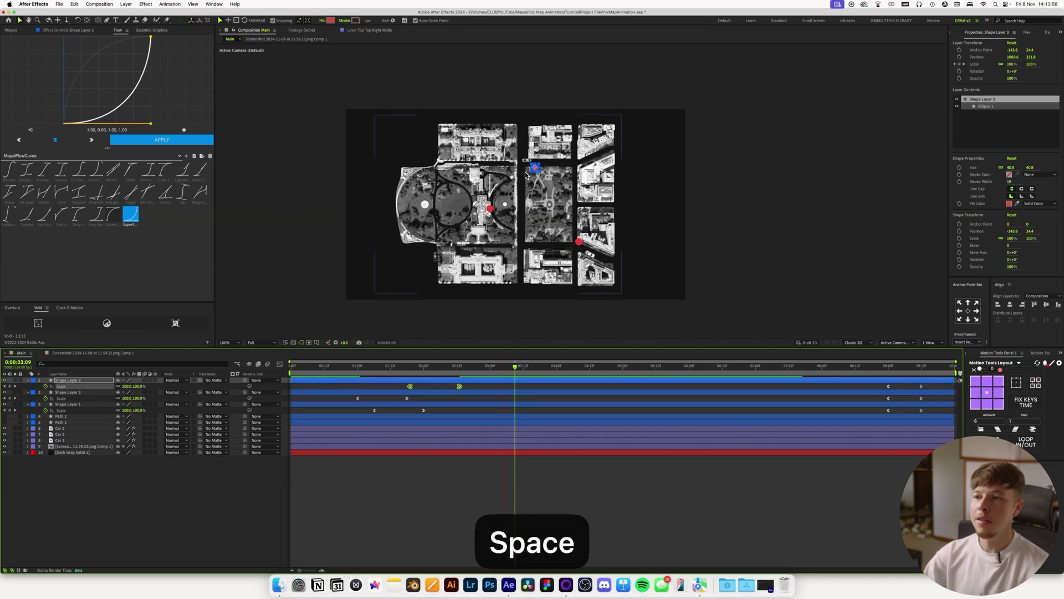
Step: Trim the start of the Car 1, Car 2 and Car 3 layers to 0:00:01:01 and play the animation
{"action": "left_click", "coordinate": [486, 515]}
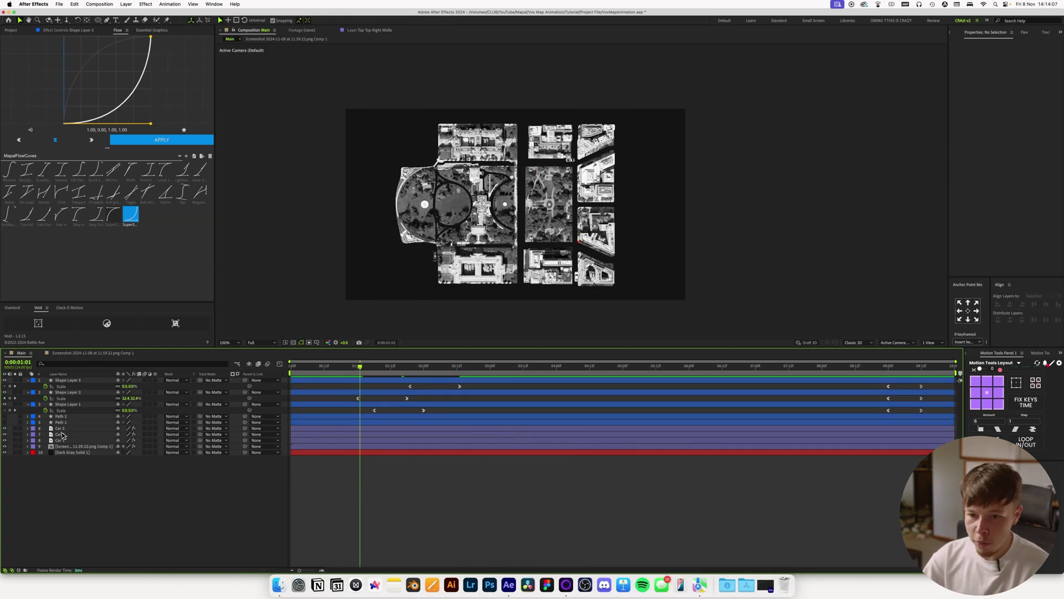
{"action": "left_click", "coordinate": [61, 428]}
{"action": "left_click", "coordinate": [60, 441], "text": "shift"}
{"action": "key", "text": "alt+bracketleft"}
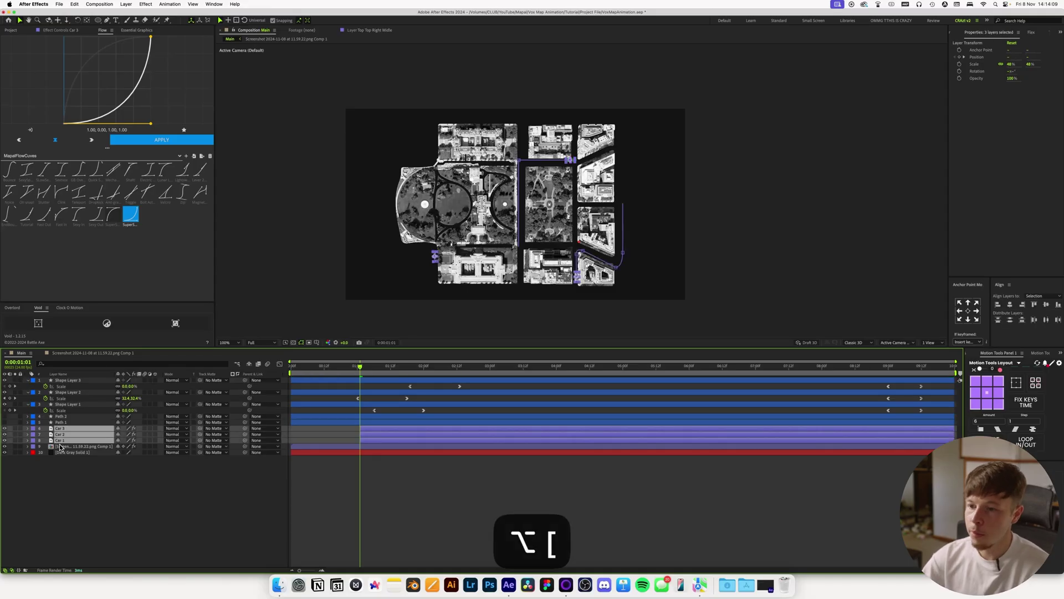
{"action": "key", "text": "space"}
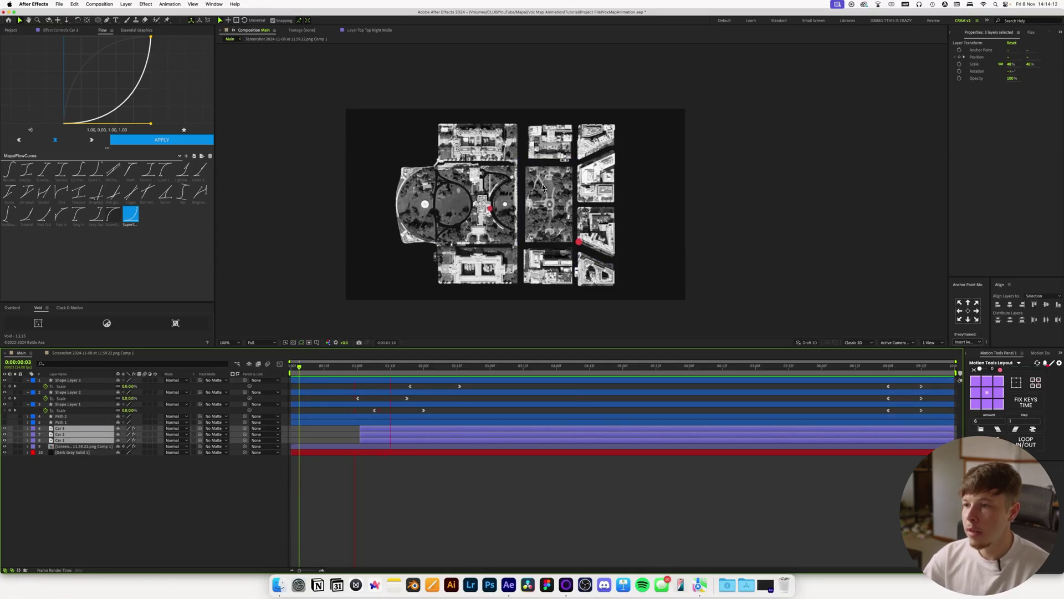
{"action": "key", "text": "space"}
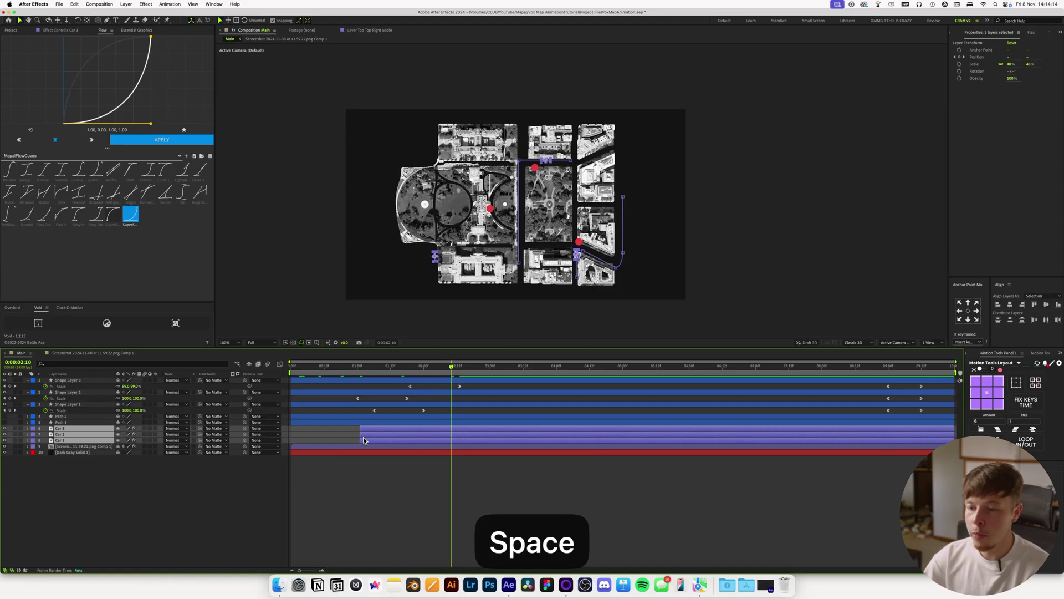
Step: Fade in the three cars with Opacity keyframes from 0:00:01:01 to 100% at 0:00:01:14 and preview
{"action": "key", "text": "t"}
{"action": "mouse_move", "coordinate": [406, 369]}
{"action": "left_mouse_down"}
{"action": "mouse_move", "coordinate": [415, 368]}
{"action": "mouse_move", "coordinate": [396, 368]}
{"action": "left_mouse_up"}
{"action": "left_click", "coordinate": [44, 434]}
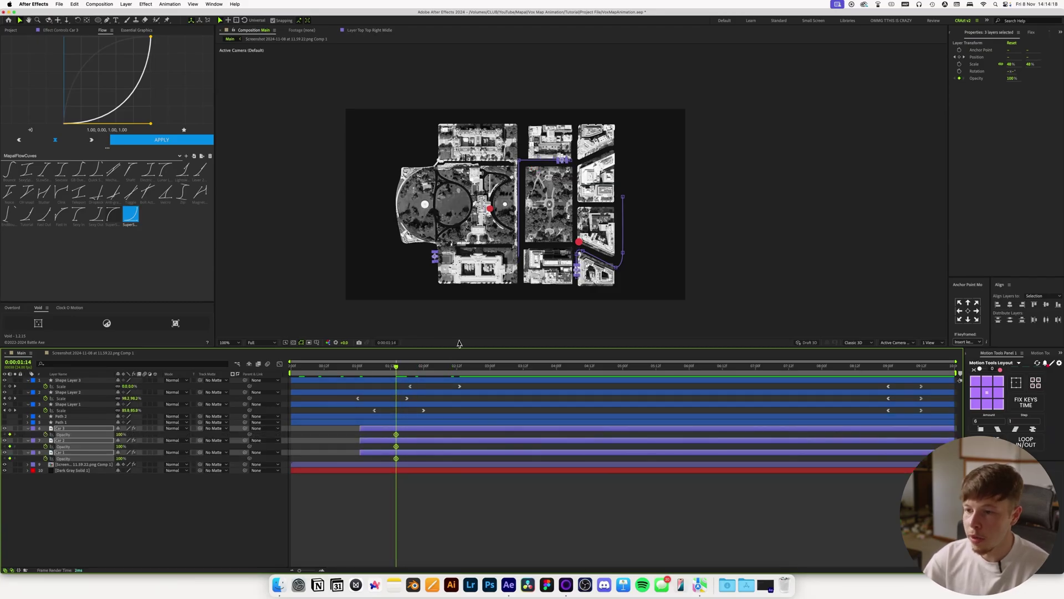
{"action": "left_click_drag", "start_coordinate": [391, 370], "coordinate": [360, 370]}
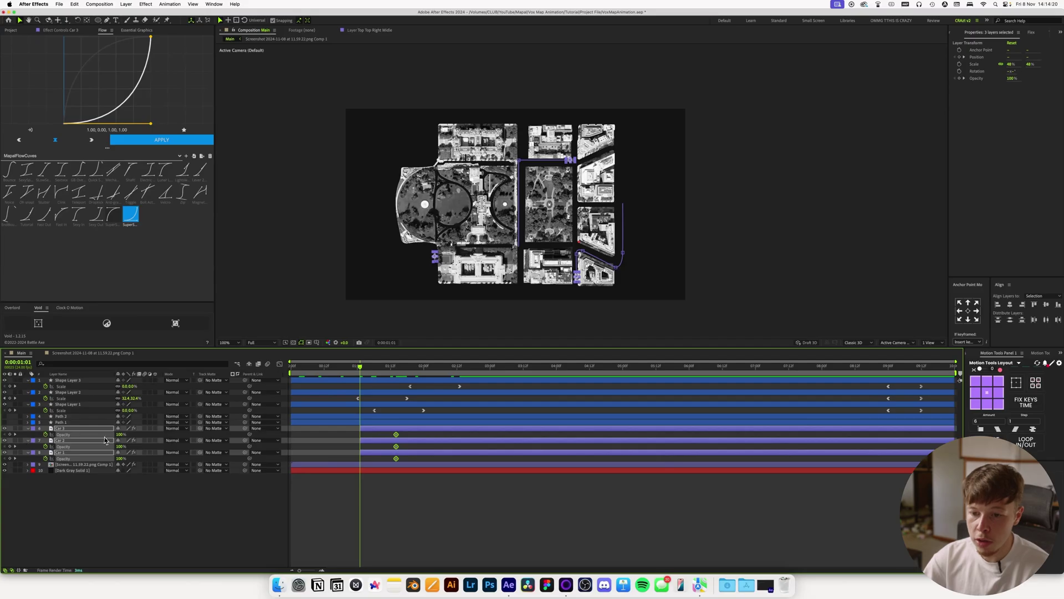
{"action": "left_click_drag", "start_coordinate": [115, 438], "coordinate": [90, 470]}
{"action": "left_click_drag", "start_coordinate": [430, 495], "coordinate": [404, 434]}
{"action": "key", "text": "space"}
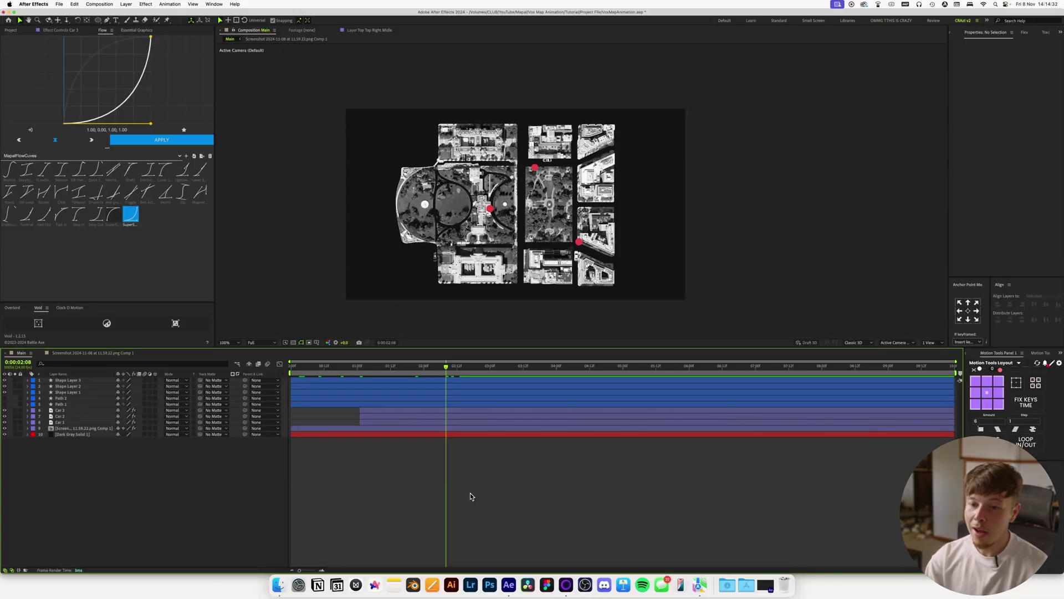
Step: Add an adjustment layer above all layers and apply Posterize Time to it with a frame rate of 12
{"action": "key", "text": "super+alt+y"}
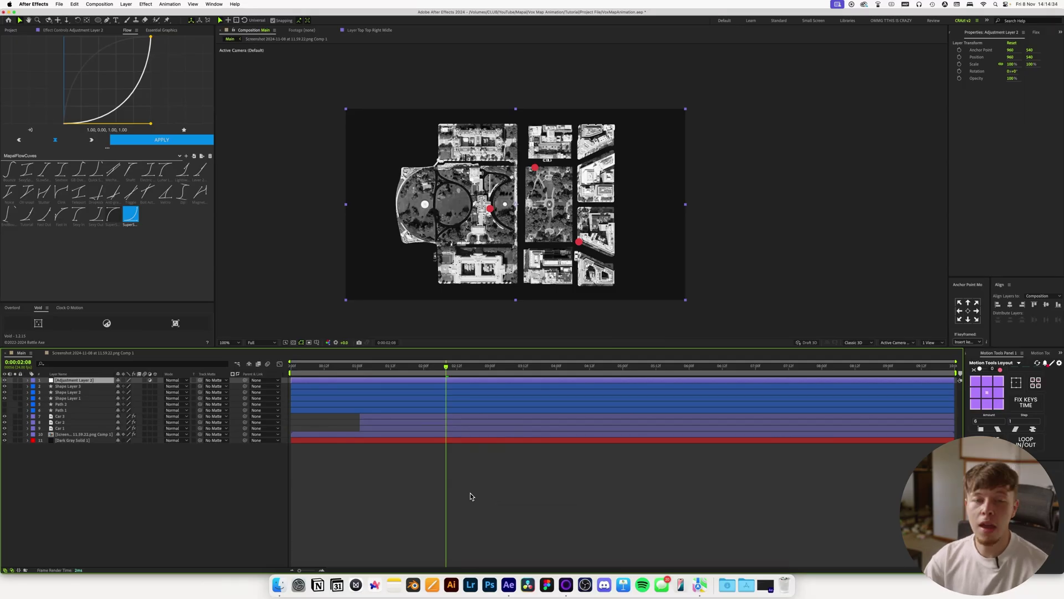
{"action": "key", "text": "ctrl+space"}
{"action": "type", "text": "post"}
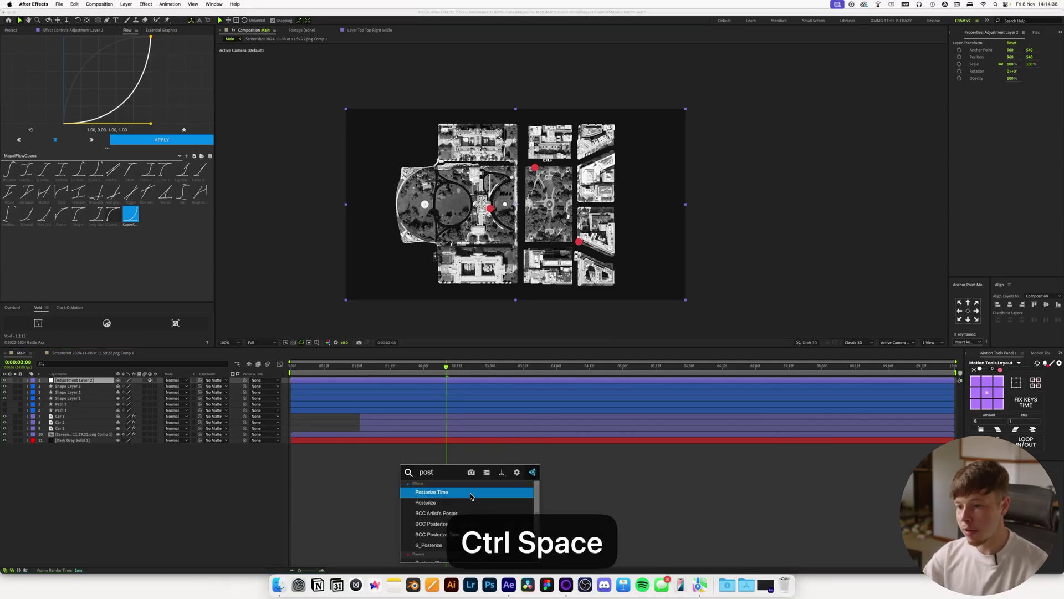
{"action": "key", "text": "Return"}
{"action": "left_click", "coordinate": [80, 30]}
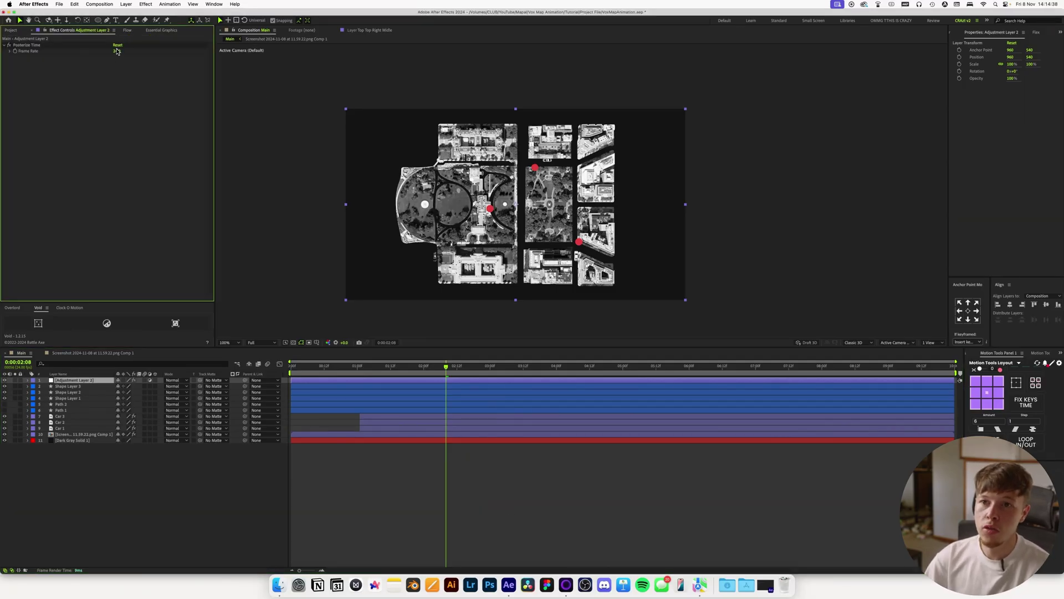
{"action": "type", "text": "12"}
{"action": "left_click", "coordinate": [396, 492]}
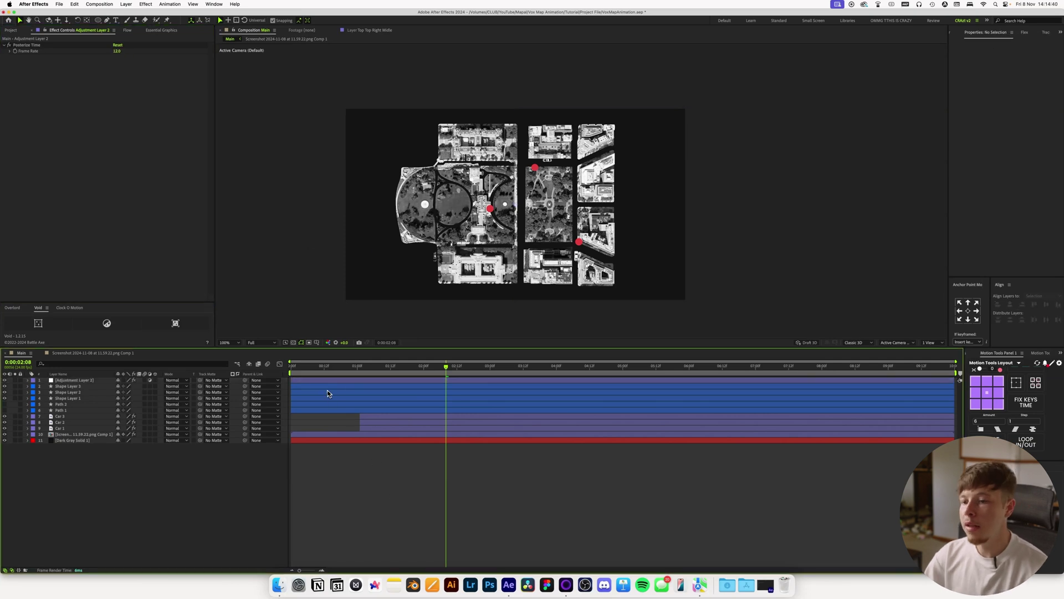
Step: Play the composition from the start to examine the stepped motion of the blocks, circles and cars
{"action": "key", "text": "Home"}
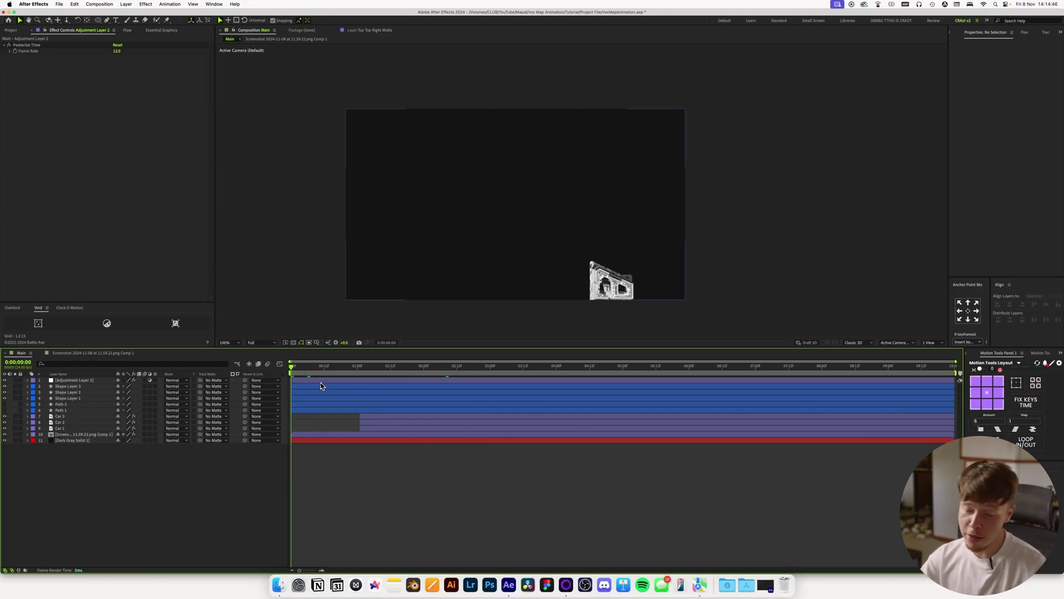
{"action": "key", "text": "space"}
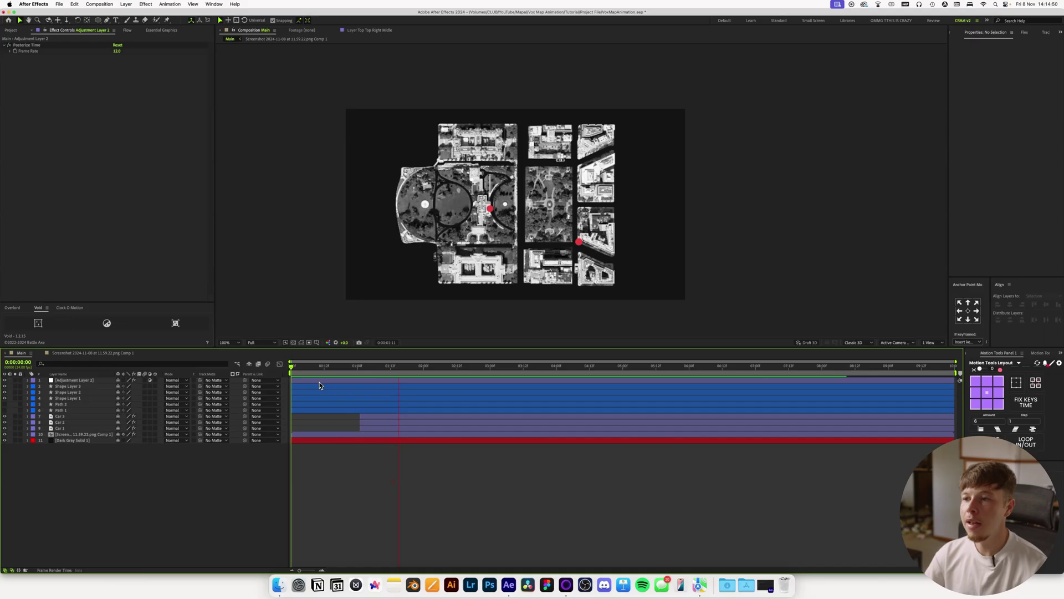
{"action": "key", "text": "space"}
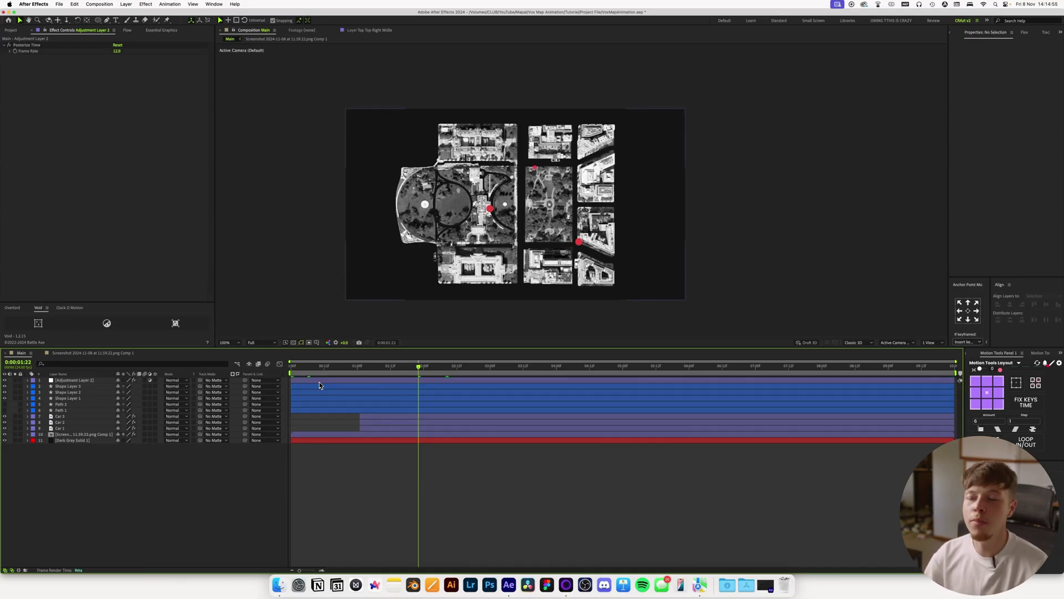
{"action": "key", "text": "space"}
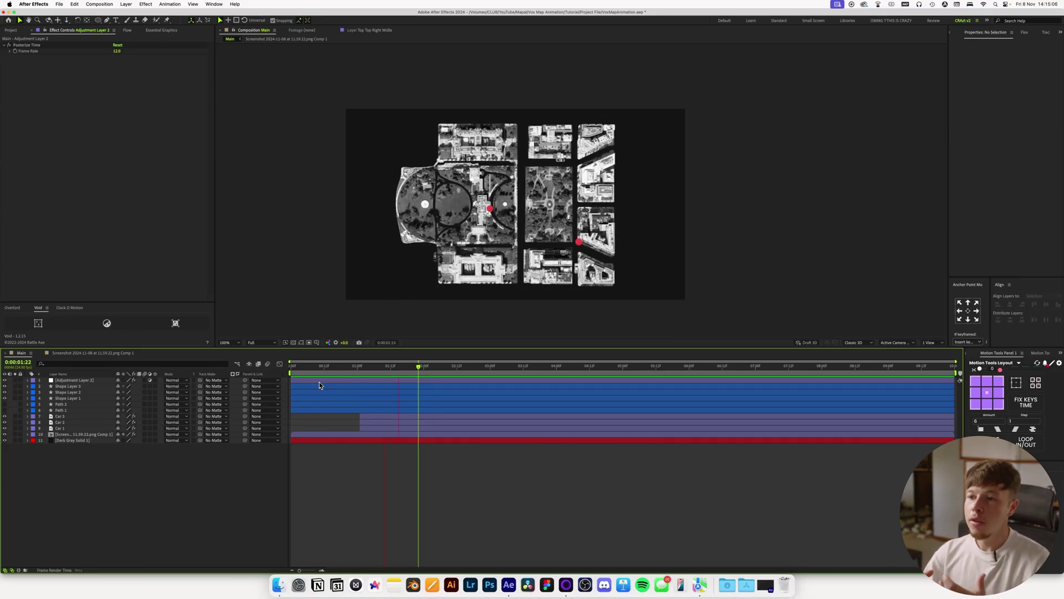
{"action": "key", "text": "space"}
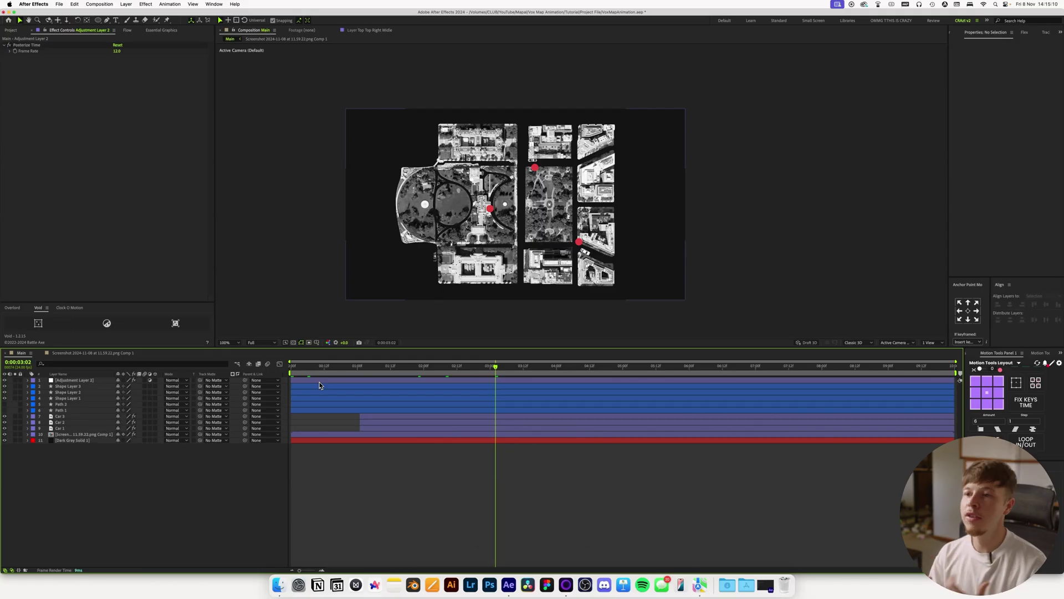
{"action": "key", "text": "space"}
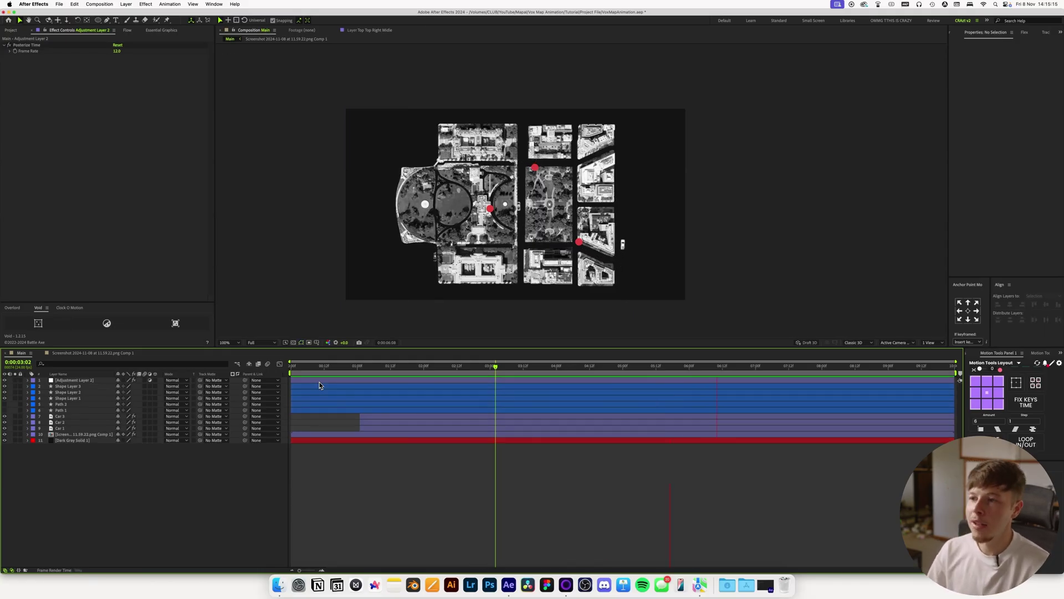
{"action": "key", "text": "space"}
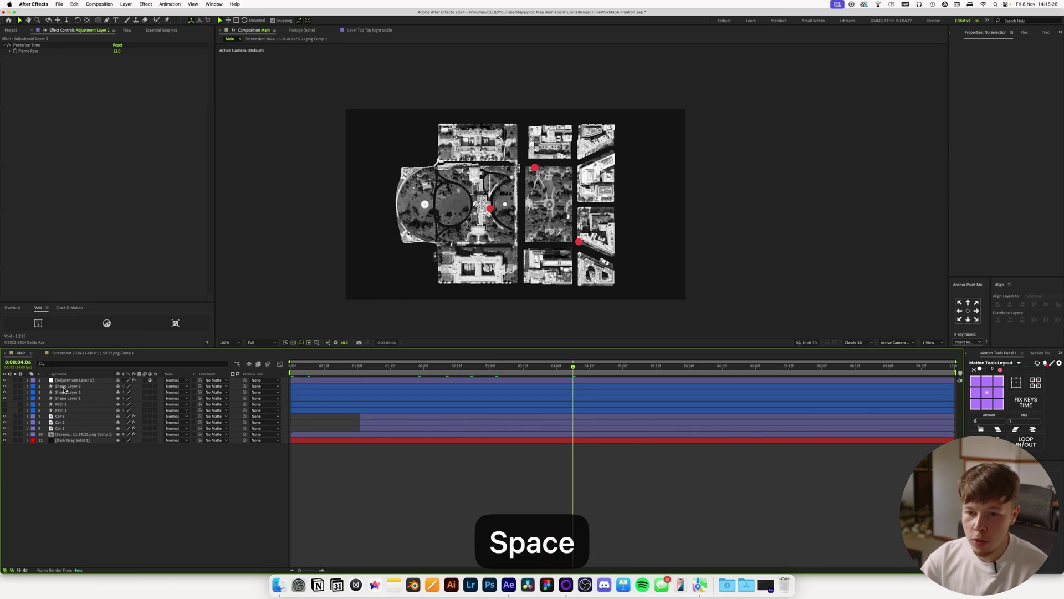
Step: Add a second adjustment layer below the first one and apply a Transform effect with Scale set to 102
{"action": "key", "text": "ctrl+alt+y"}
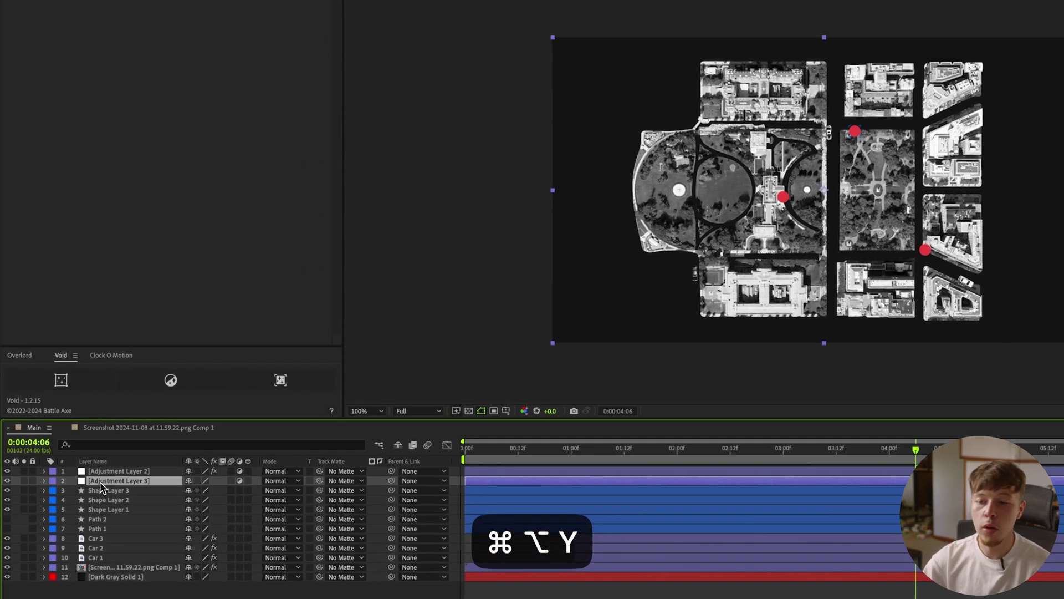
{"action": "key", "text": "ctrl+space"}
{"action": "type", "text": "trans"}
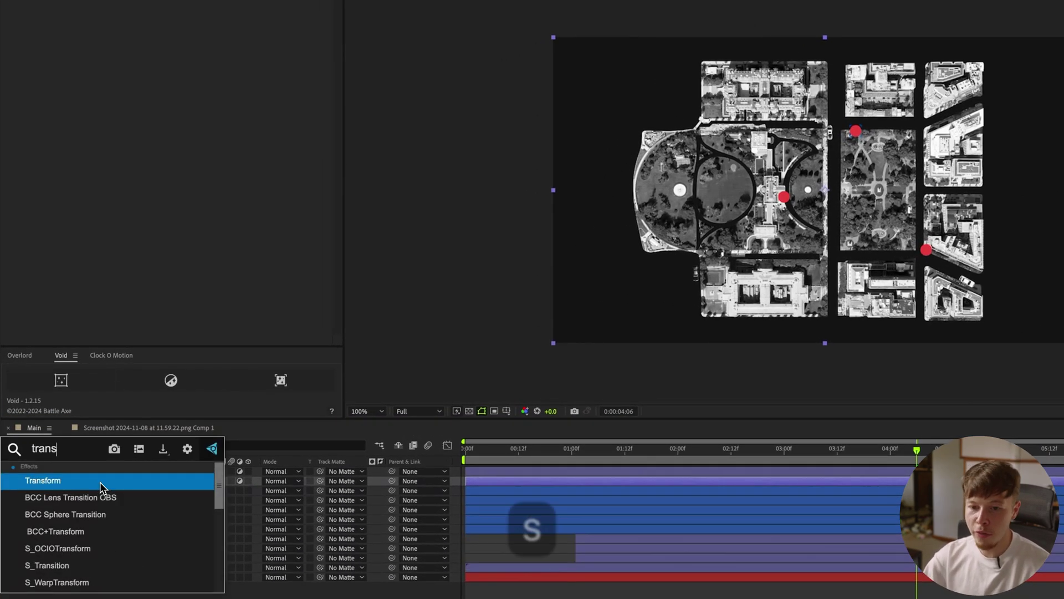
{"action": "key", "text": "Return"}
{"action": "left_click", "coordinate": [184, 108]}
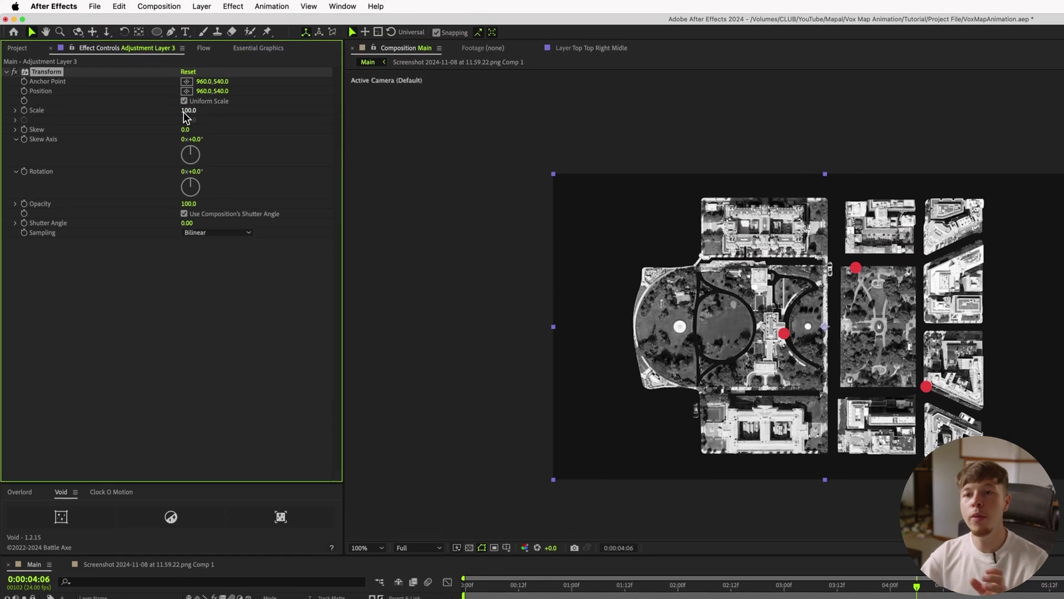
{"action": "type", "text": "102"}
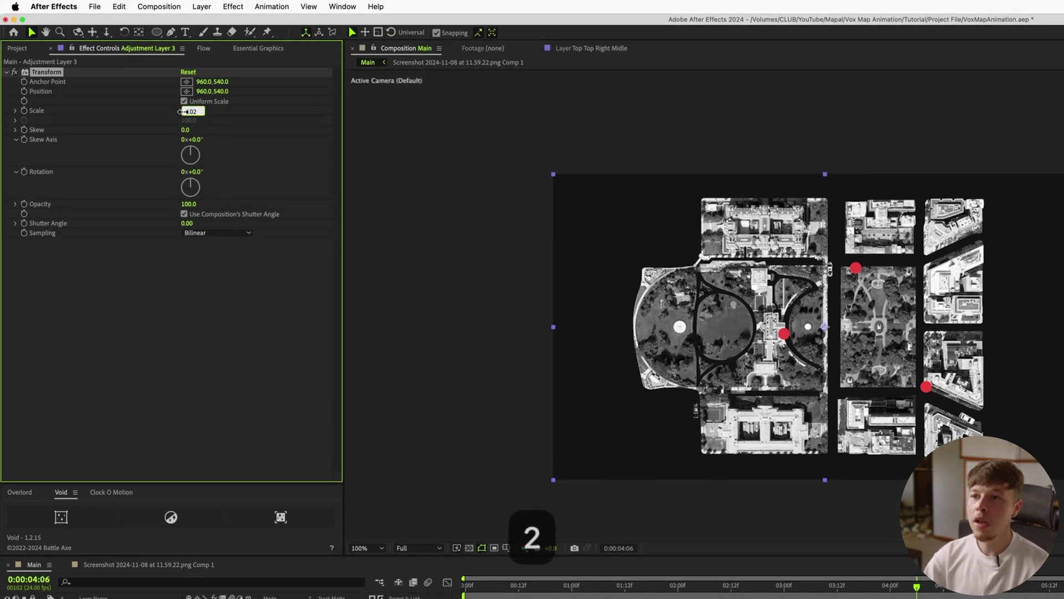
{"action": "key", "text": "Return"}
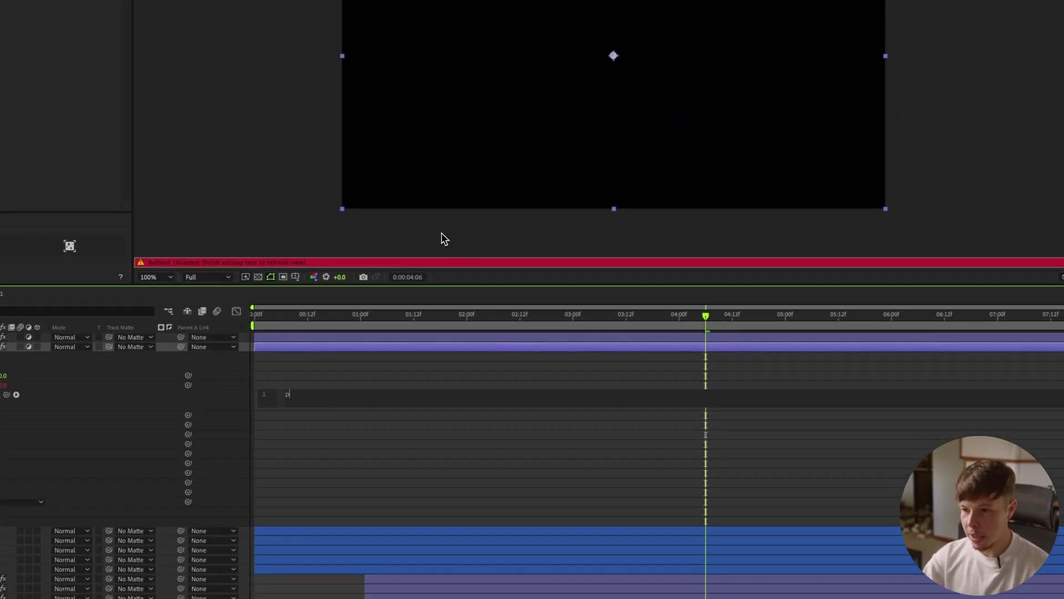
Step: Give the Transform effect's Position the expression posterizeTime(6) followed by wiggle(222,2), and preview the shake
{"action": "key", "text": "Return"}
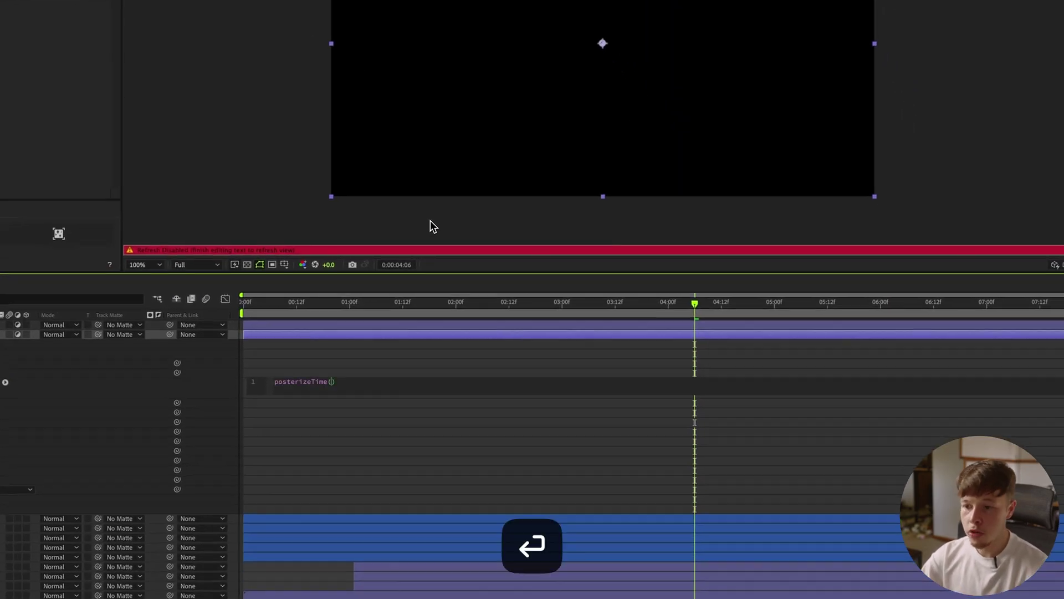
{"action": "type", "text": "6"}
{"action": "key", "text": "Return"}
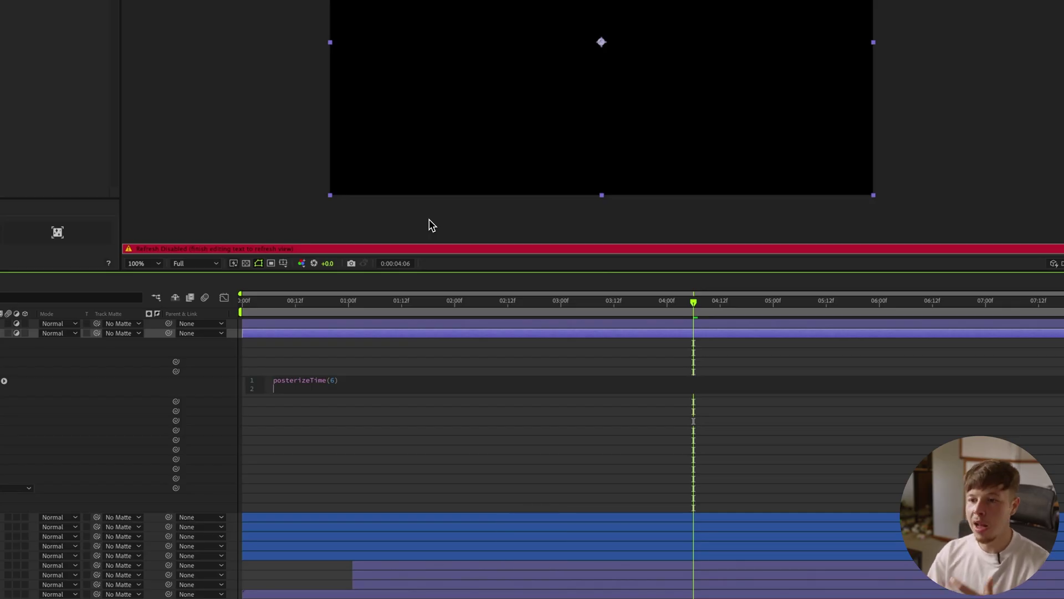
{"action": "type", "text": "wio"}
{"action": "key", "text": "BackSpace"}
{"action": "key", "text": "Return"}
{"action": "type", "text": "222,2"}
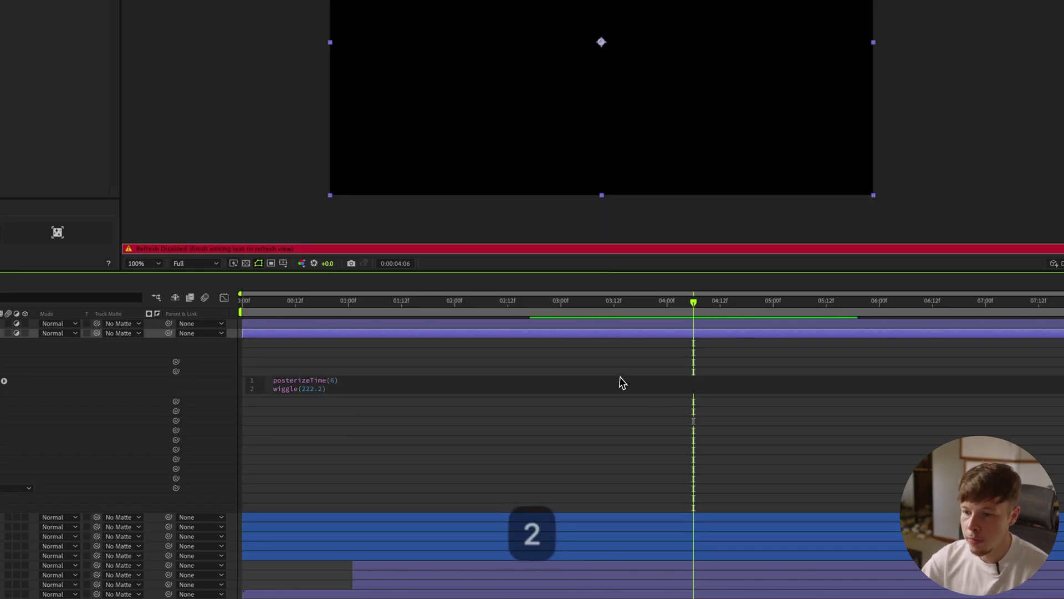
{"action": "left_click", "coordinate": [586, 337]}
{"action": "key", "text": "space"}
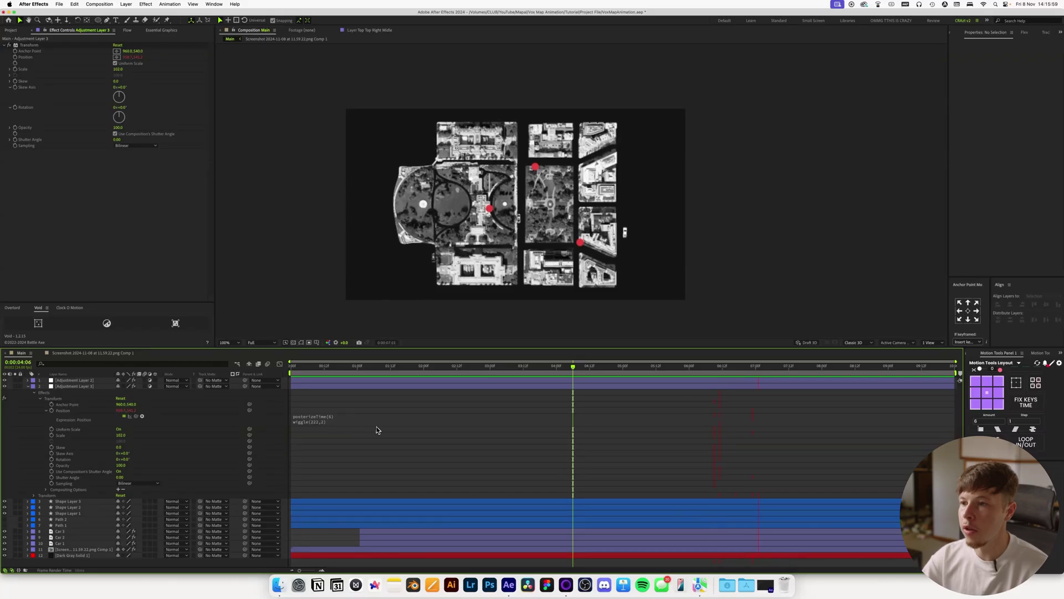
{"action": "key", "text": "space"}
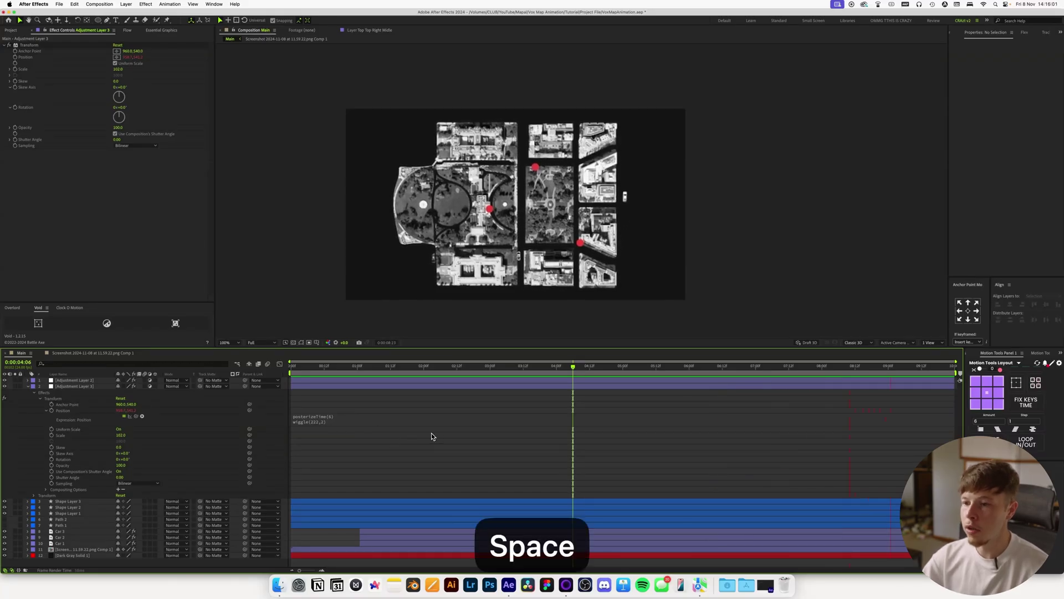
Step: Try adding another adjustment layer above the stack and undo it
{"action": "key", "text": "super+alt+y"}
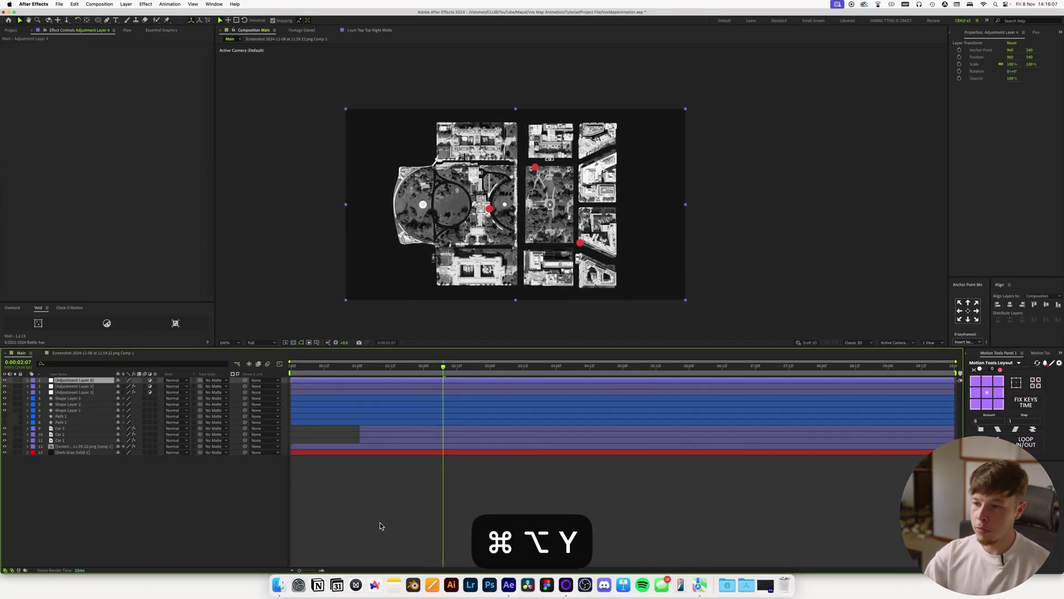
{"action": "key", "text": "super+z"}
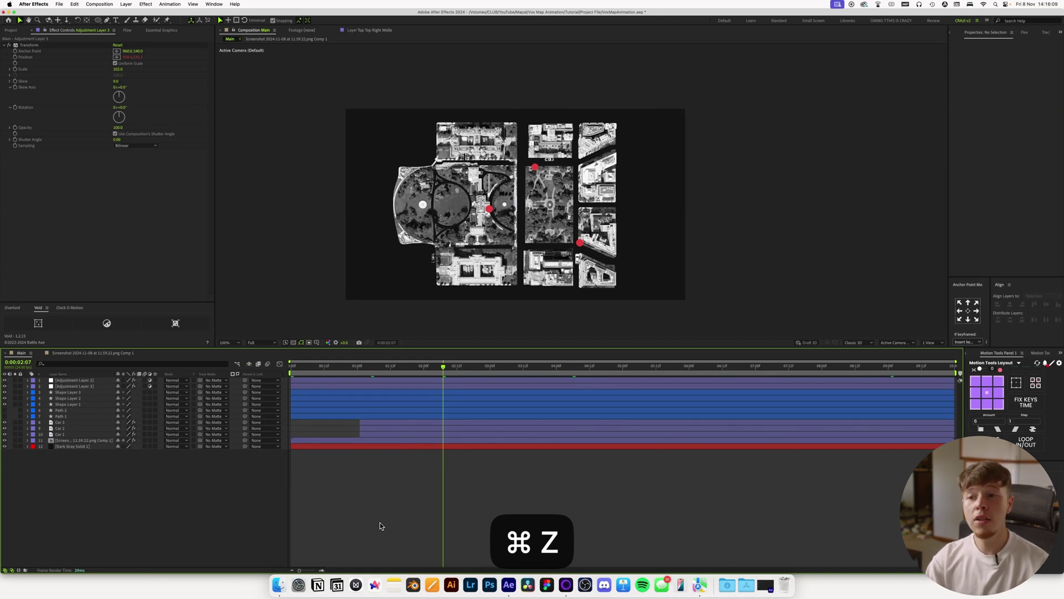
Step: Create a 1920 × 1080 px solid named Grain with the mid-gray color 808080 above the layer stack
{"action": "key", "text": "super+y"}
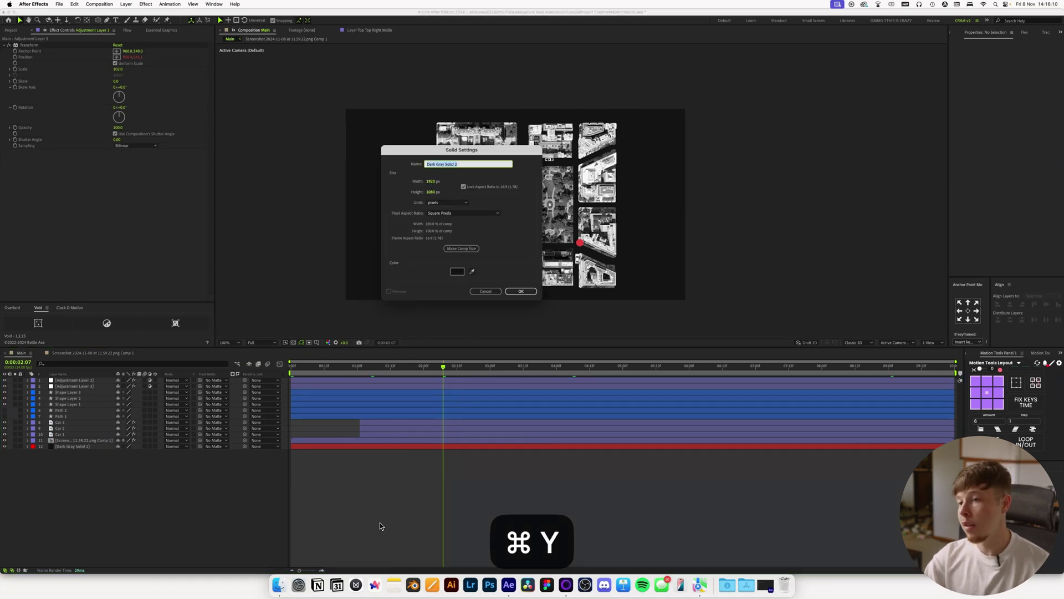
{"action": "left_click", "coordinate": [457, 271]}
{"action": "type", "text": "808080"}
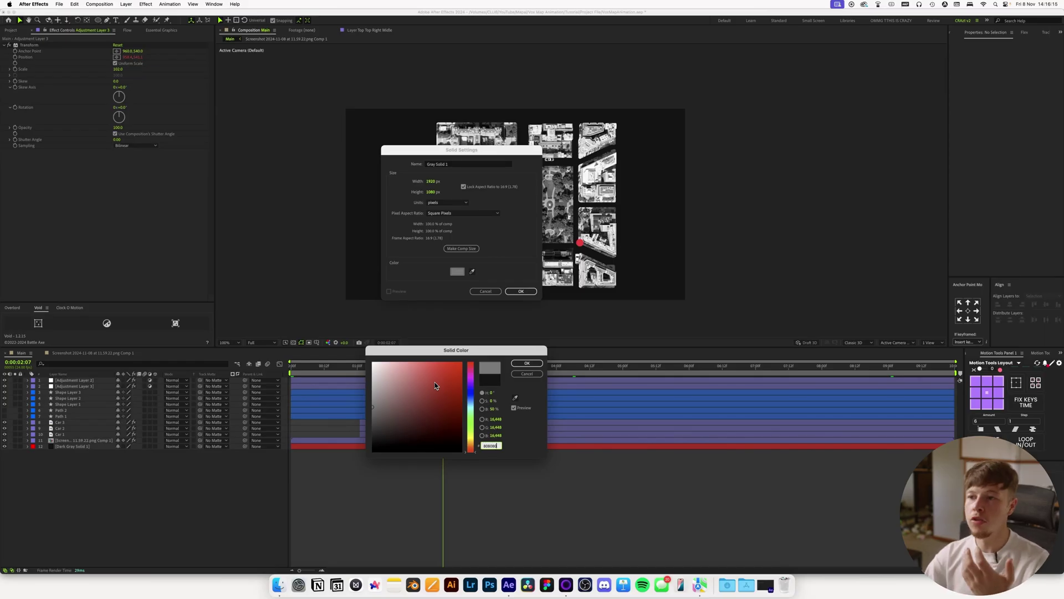
{"action": "key", "text": "Return"}
{"action": "left_click", "coordinate": [480, 163]}
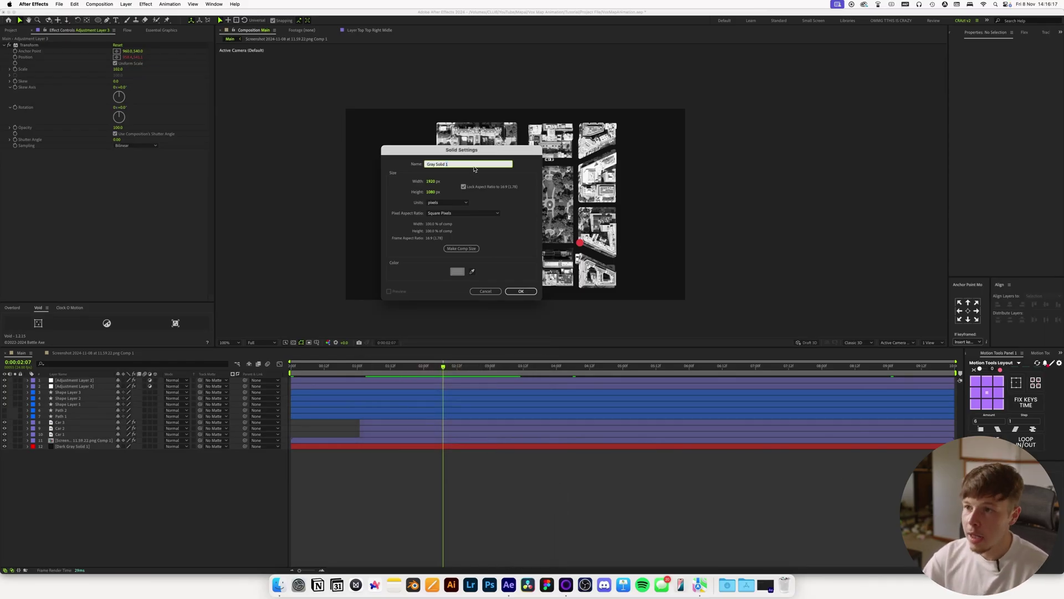
{"action": "type", "text": "in"}
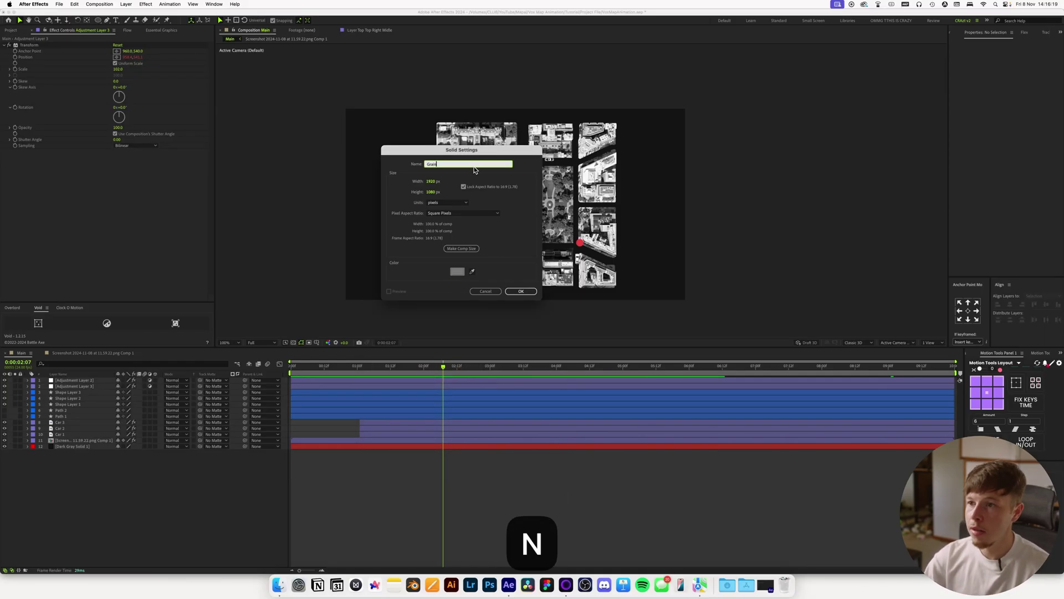
{"action": "key", "text": "Return"}
Step: Apply the Add Grain effect to the Grain solid with the Kodak Expression 500T (5284) preset
{"action": "key", "text": "ctrl+space"}
{"action": "type", "text": "add"}
{"action": "key", "text": "Return"}
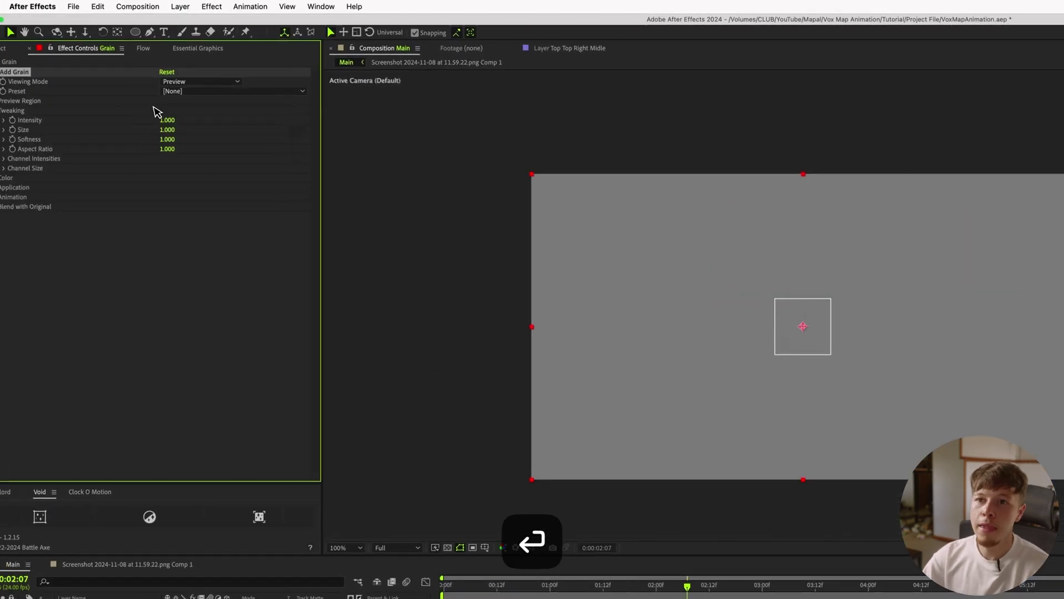
{"action": "left_click", "coordinate": [185, 92]}
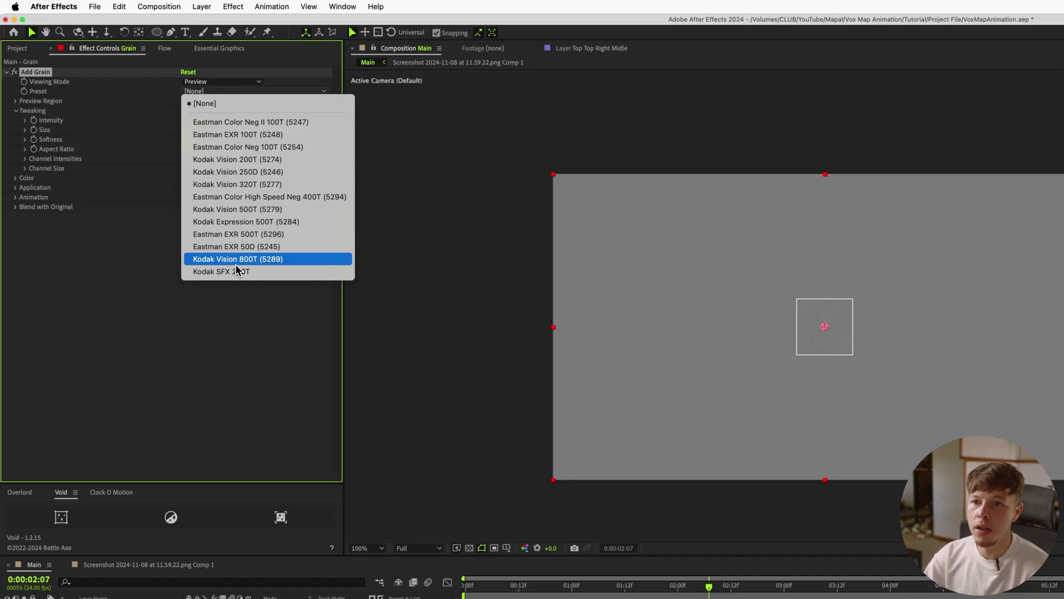
{"action": "left_click", "coordinate": [271, 221]}
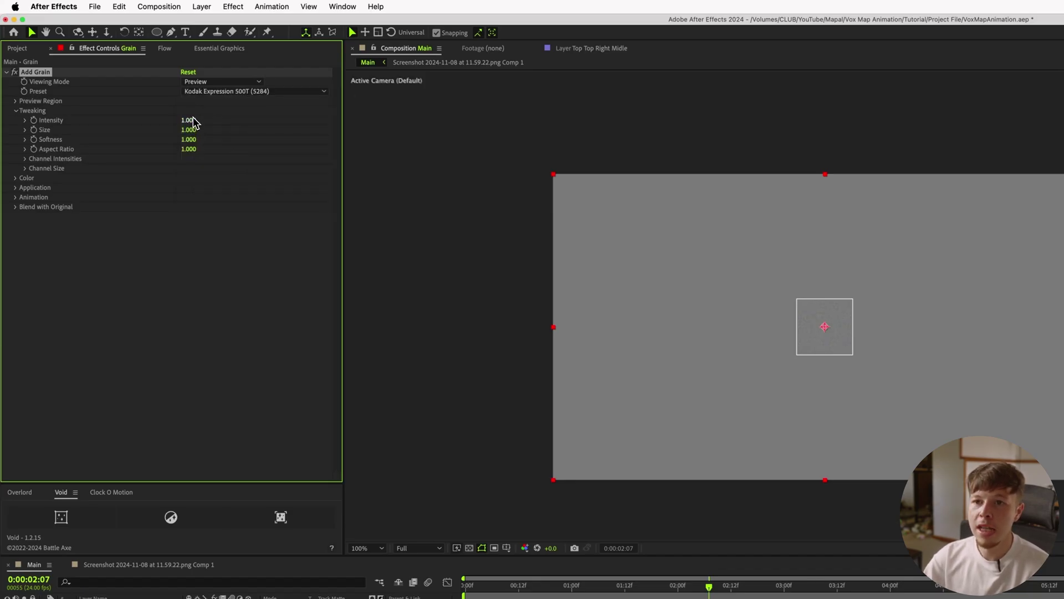
Step: Set Add Grain's Viewing Mode to Final Output with Intensity and Size at 1.2, and look into its Application settings
{"action": "left_click", "coordinate": [209, 82]}
{"action": "left_click", "coordinate": [214, 118]}
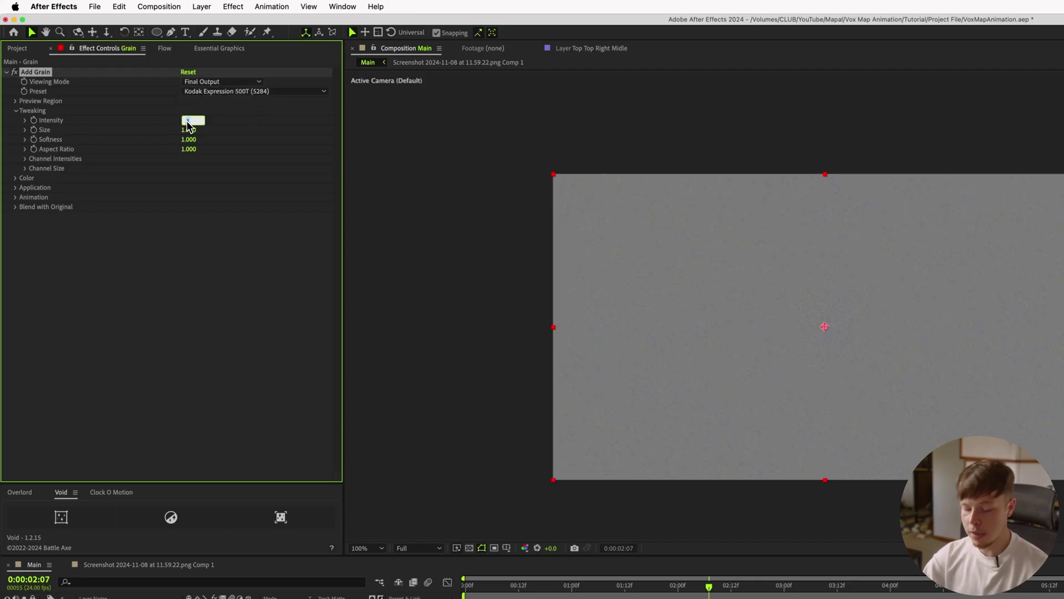
{"action": "key", "text": "Return"}
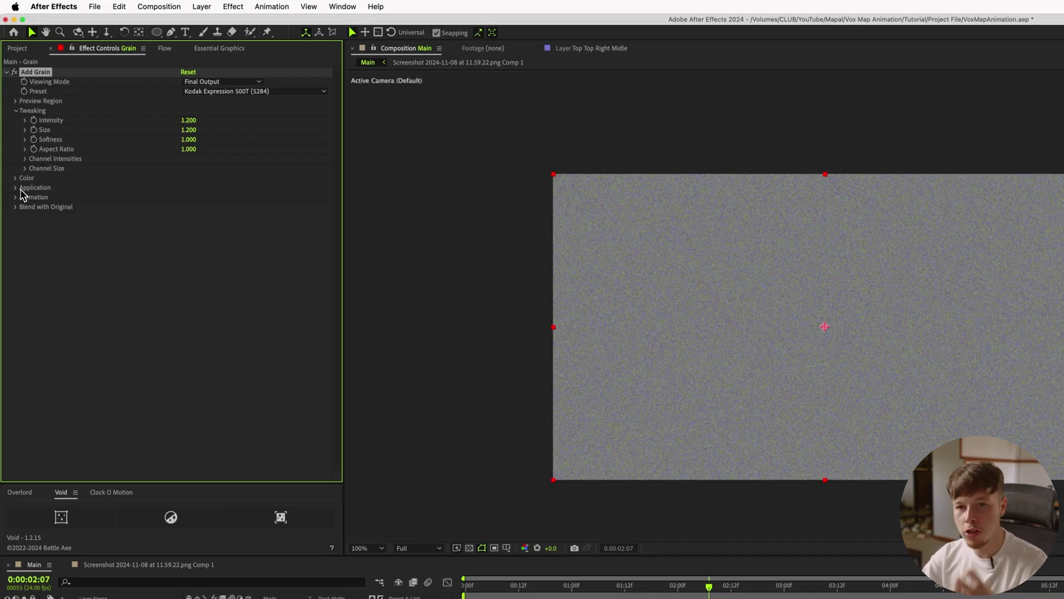
{"action": "left_click", "coordinate": [193, 198]}
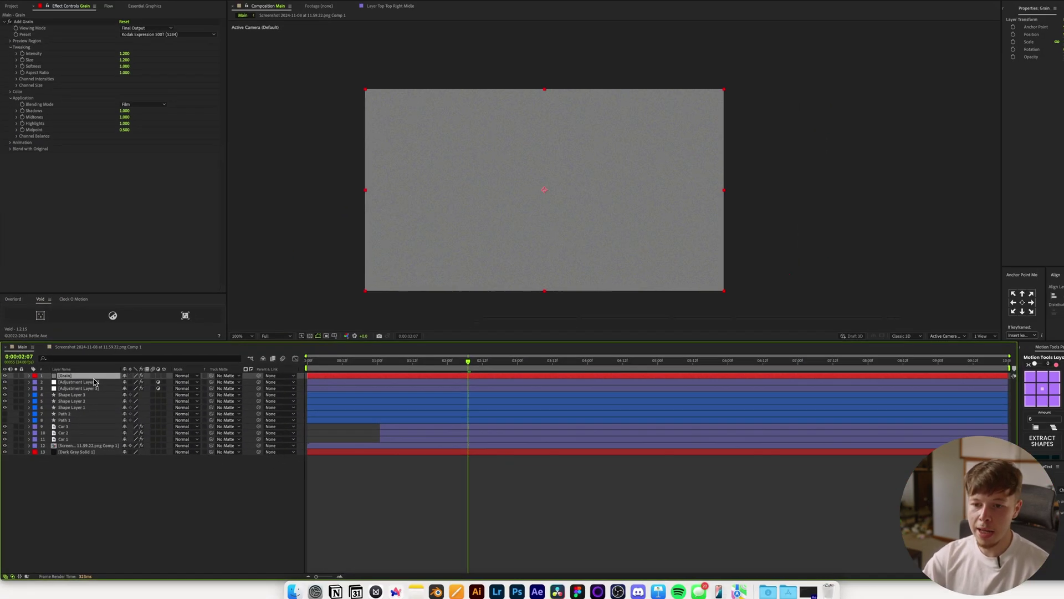
Step: Apply a Tint effect to the Grain layer and pre-compose it as Grain PRE with all attributes moved inside
{"action": "key", "text": "ctrl+space"}
{"action": "type", "text": "tint"}
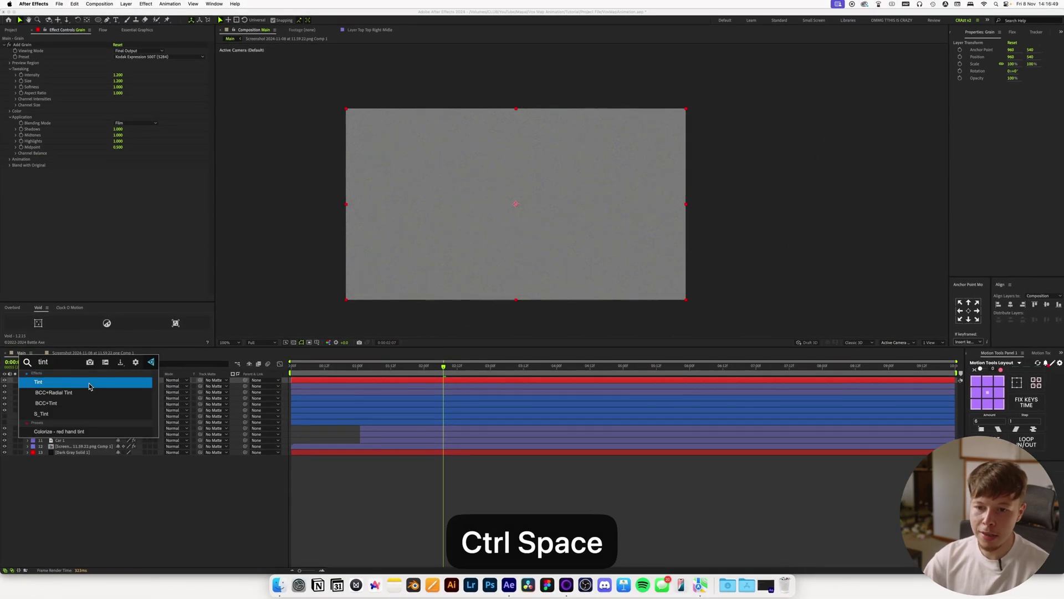
{"action": "key", "text": "Return"}
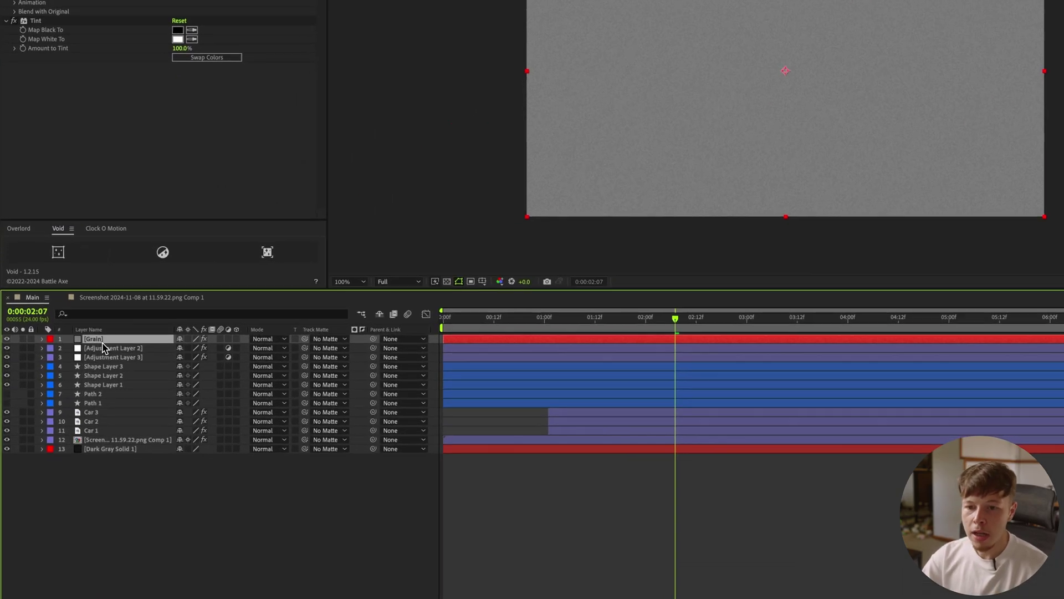
{"action": "key", "text": "super+shift+c"}
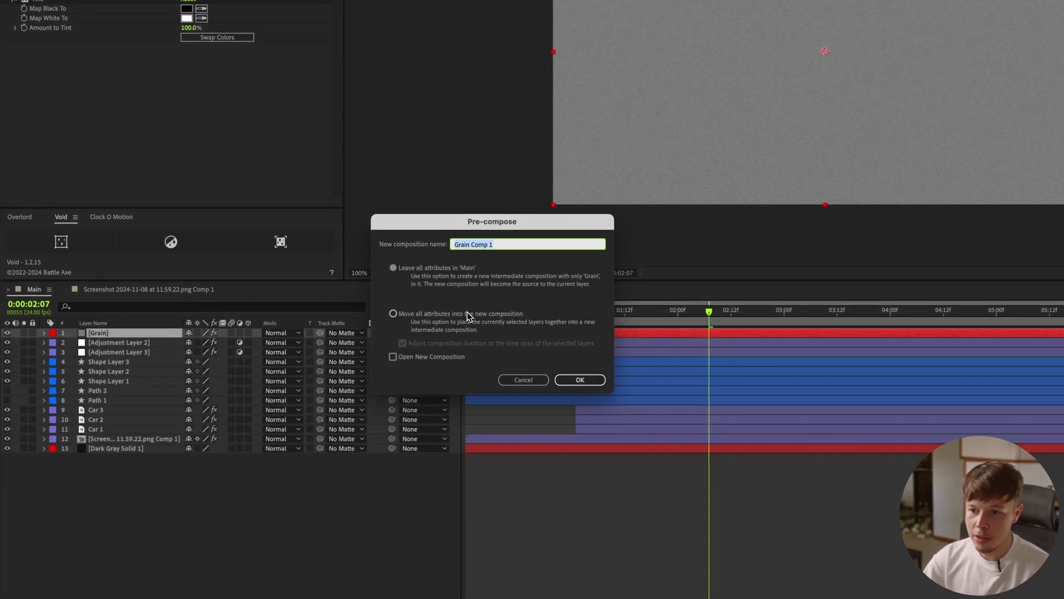
{"action": "type", "text": "Grain PRE"}
{"action": "key", "text": "Return"}
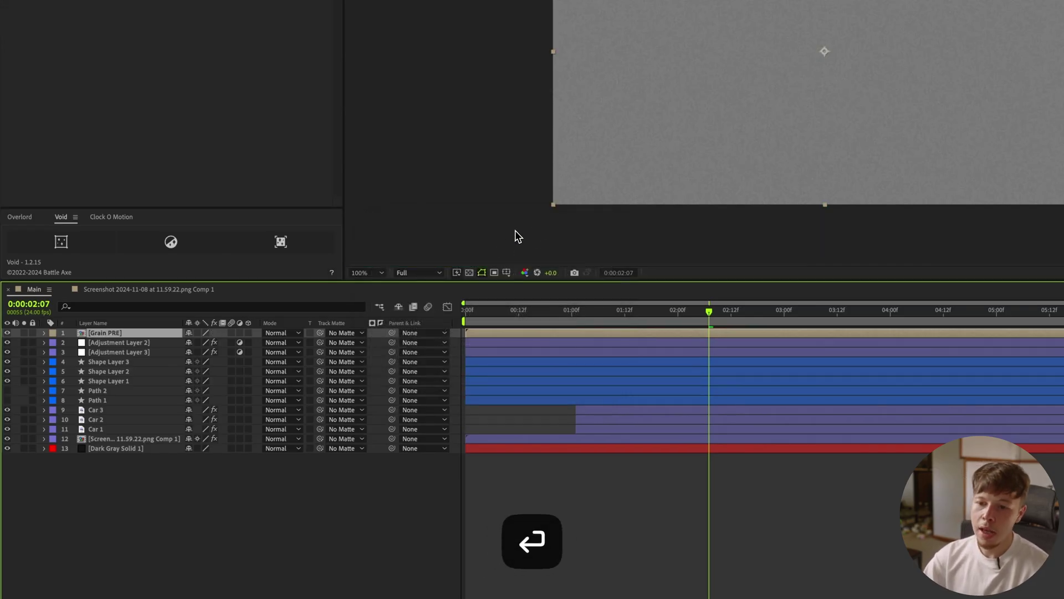
Step: Try the Overlay blending mode on the Grain PRE layer, inspect the grain up close, and switch it to Linear Light
{"action": "left_click", "coordinate": [286, 338]}
{"action": "left_click", "coordinate": [332, 343]}
{"action": "scroll", "coordinate": [886, 74], "scroll_direction": "up", "scroll_amount": 1}
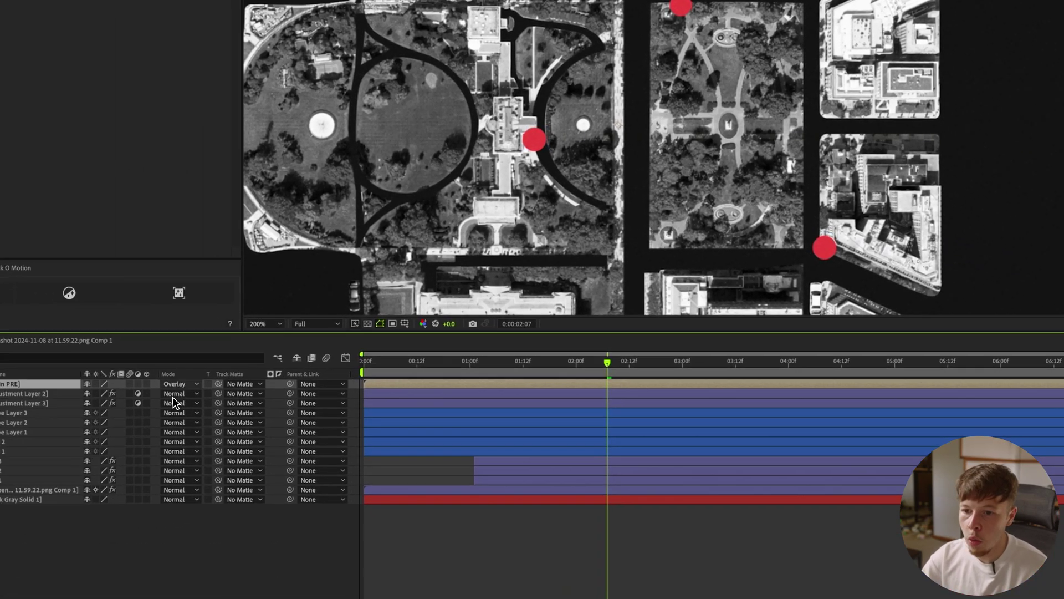
{"action": "left_click", "coordinate": [16, 475]}
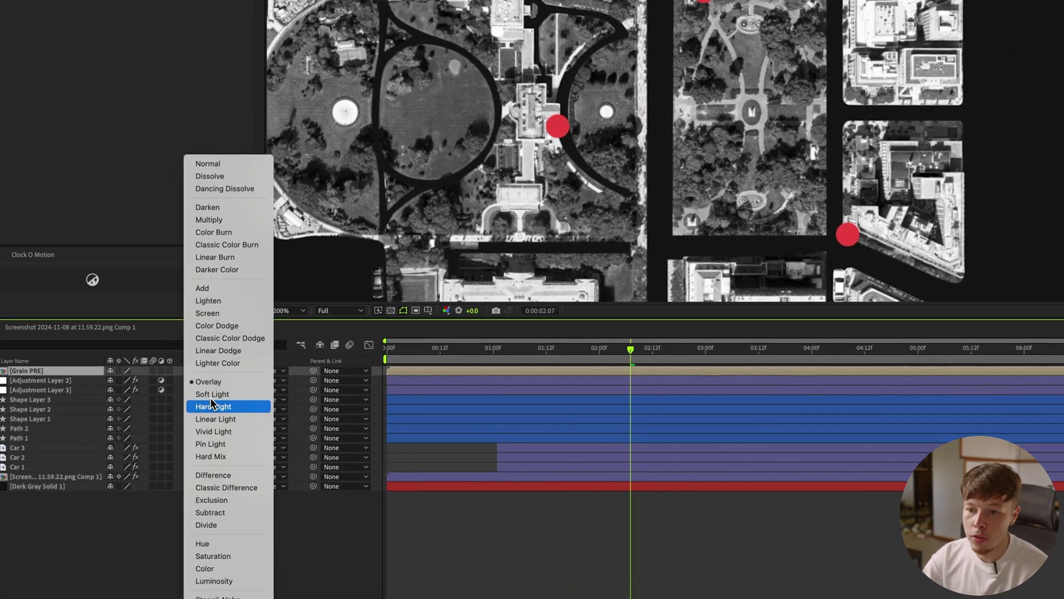
{"action": "left_click", "coordinate": [215, 419]}
{"action": "scroll", "coordinate": [746, 178], "scroll_direction": "down", "scroll_amount": 2}
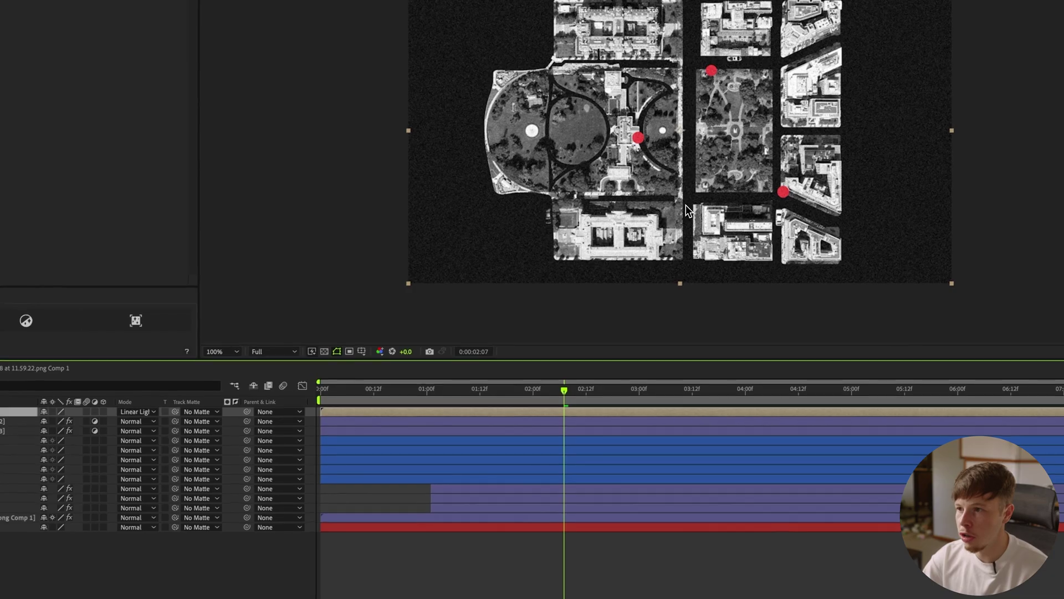
Step: Set the Grain PRE layer's Opacity to 50%
{"action": "key", "text": "t"}
{"action": "left_click", "coordinate": [51, 421]}
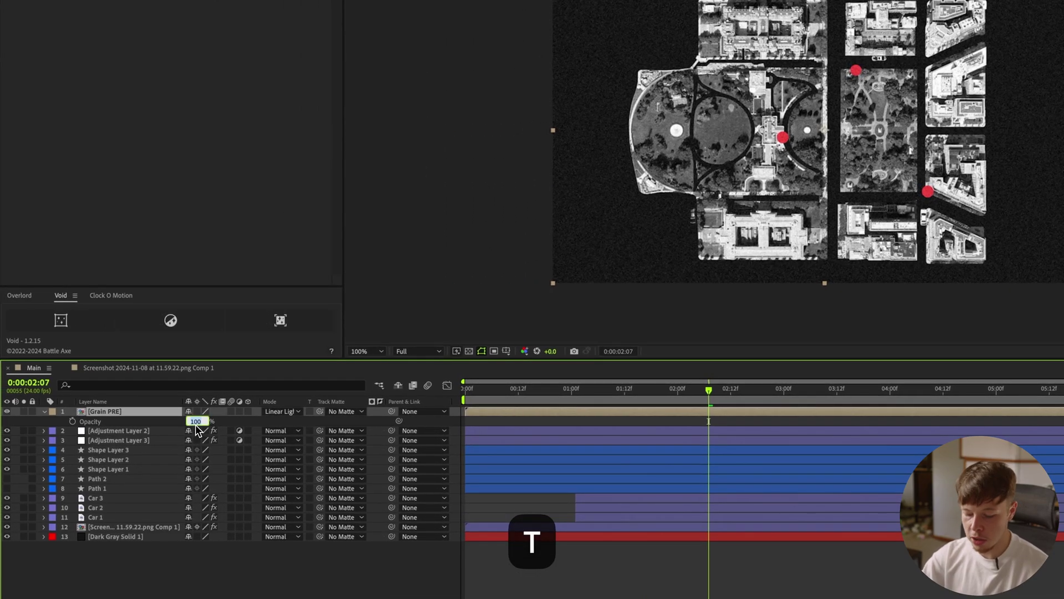
{"action": "type", "text": "50"}
{"action": "key", "text": "Return"}
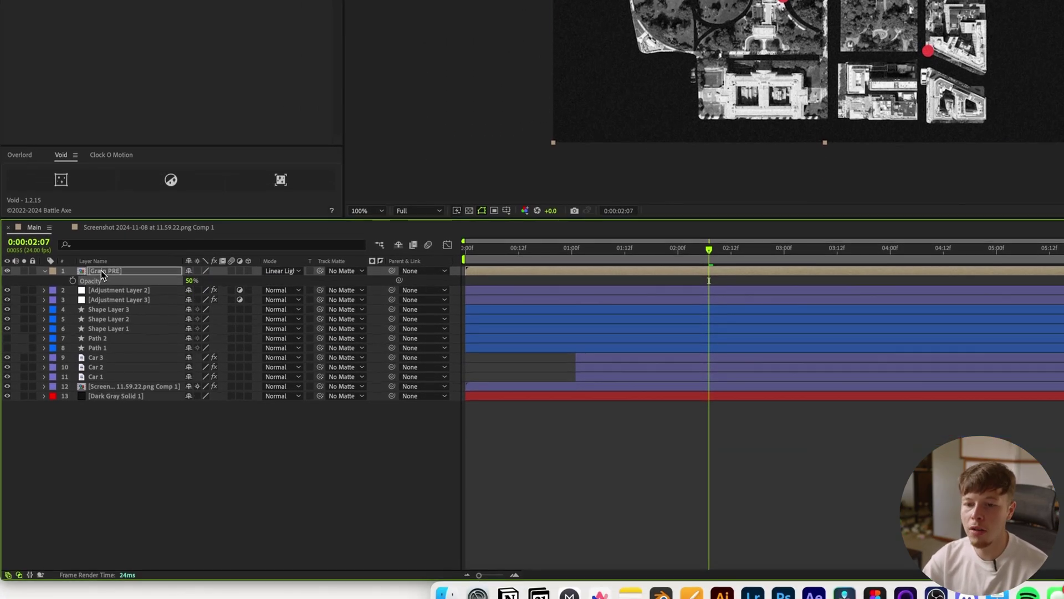
Step: Move the Grain PRE layer between the two adjustment layers and return to the start of the composition
{"action": "left_click_drag", "start_coordinate": [101, 412], "coordinate": [95, 433]}
{"action": "left_click_drag", "start_coordinate": [95, 291], "coordinate": [95, 294]}
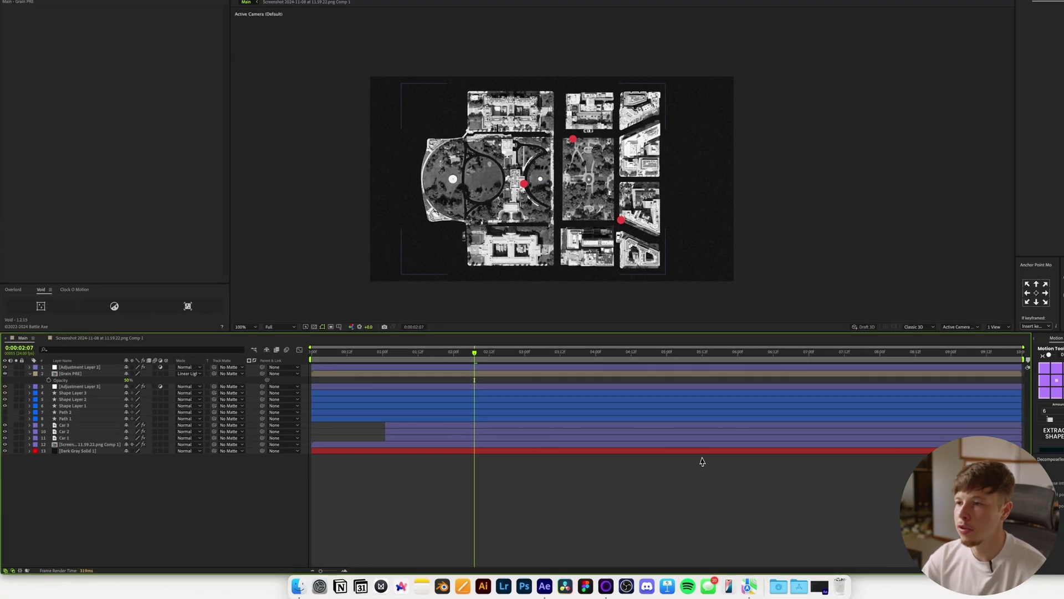
{"action": "key", "text": "Home"}
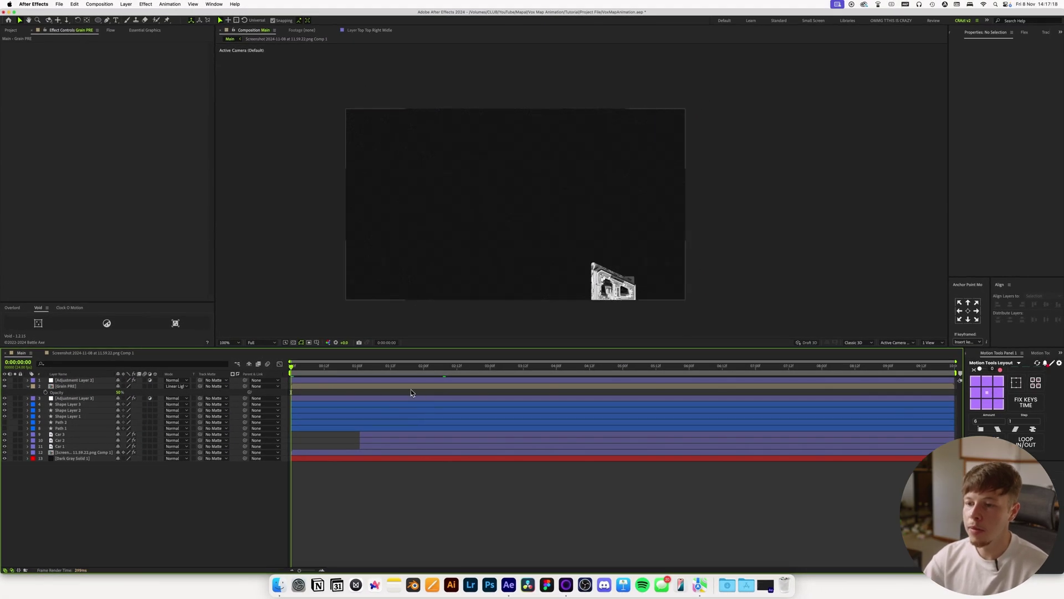